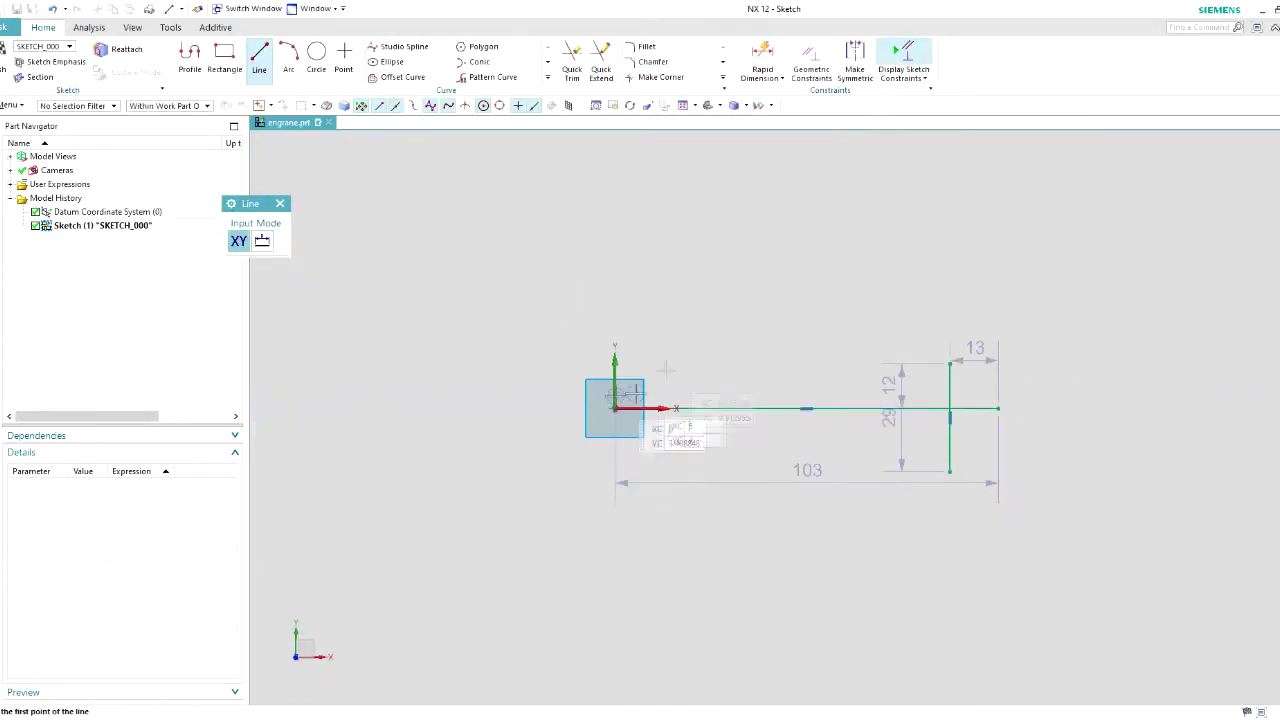
- Draw a slanted line from the sketch origin, mirror the half-tooth profile about the horizontal centerline, and finish the sketch
click(614, 408)
click(897, 324)
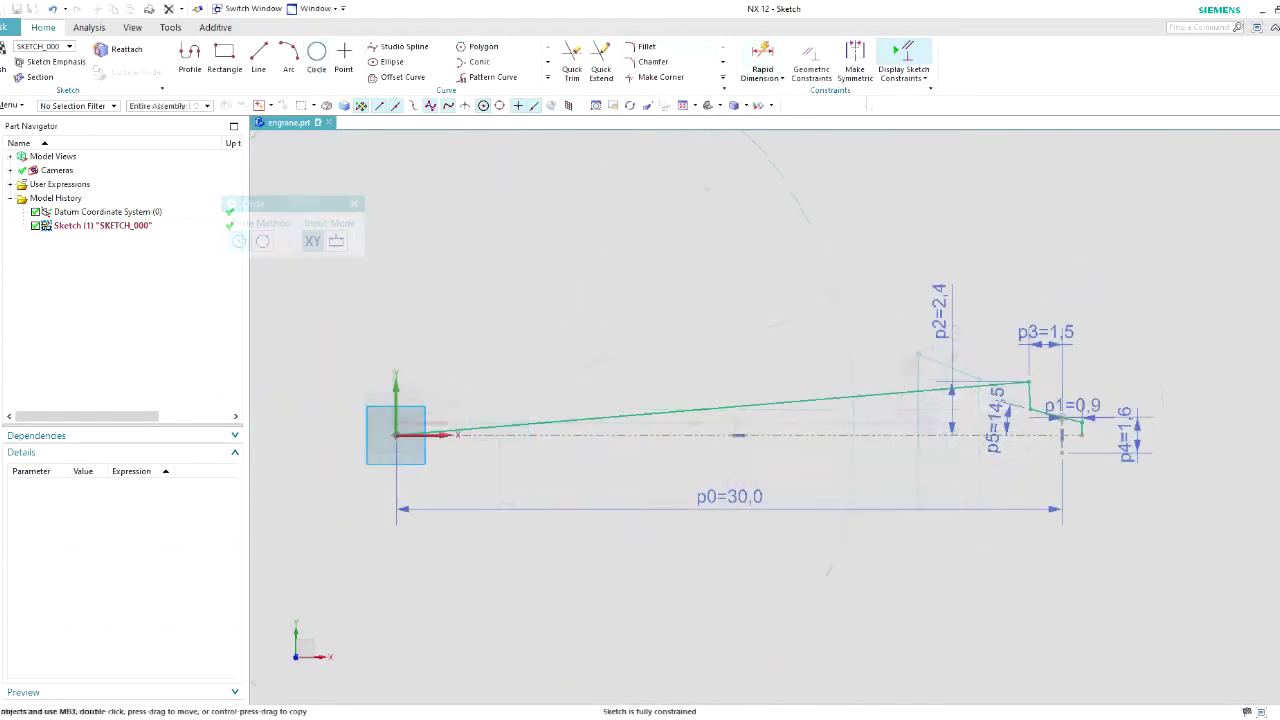
click(490, 77)
click(876, 395)
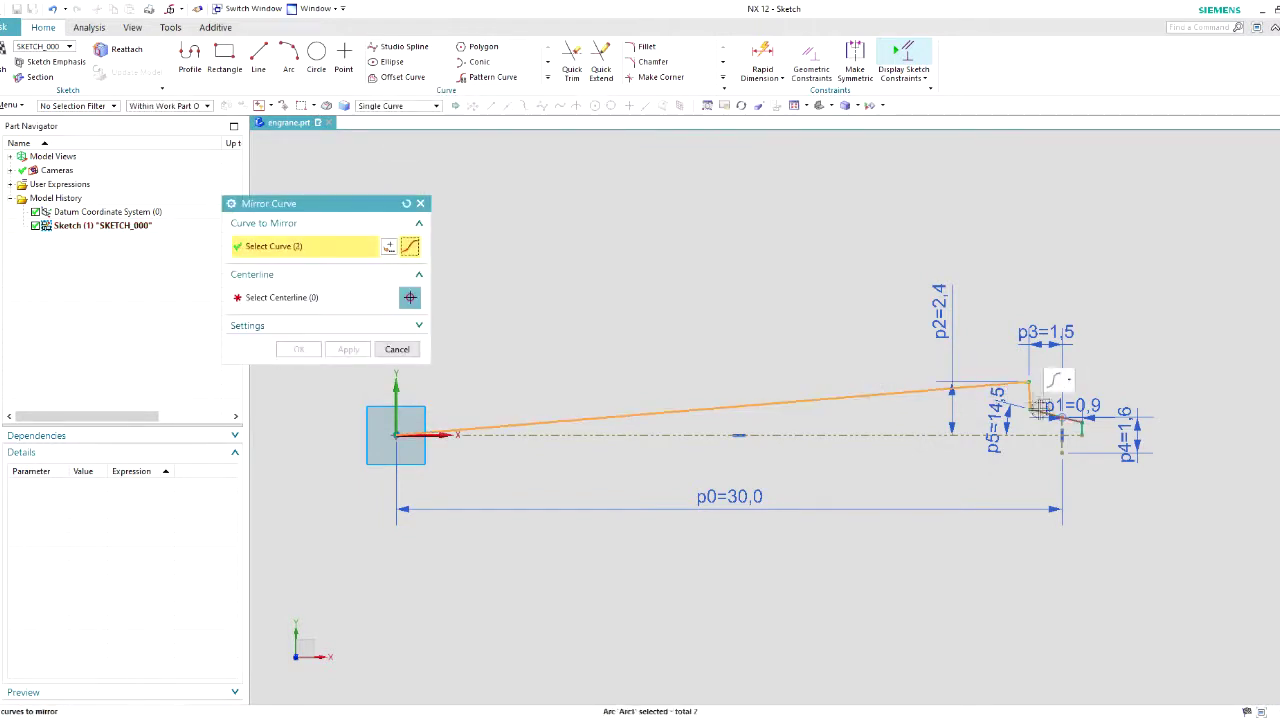
click(914, 434)
click(298, 349)
click(4, 64)
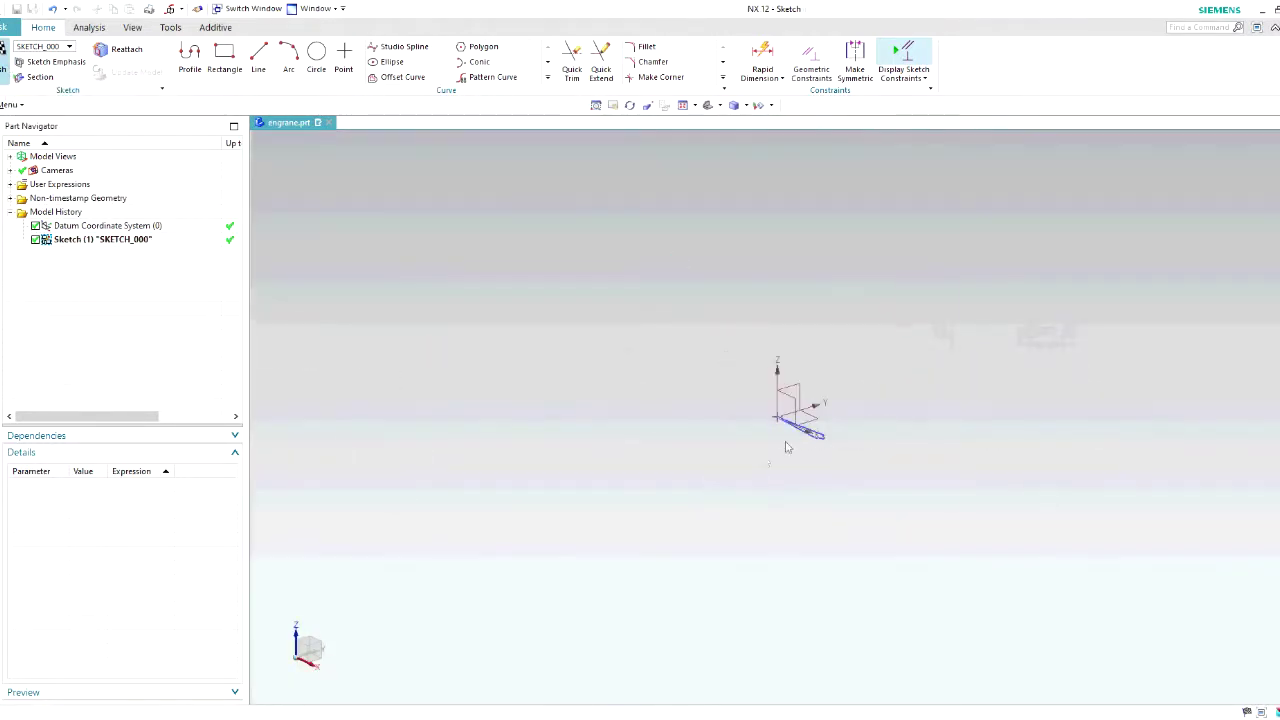
- Extrude the tooth sketch profile 10 mm as a solid
mouse_move(818, 438)
middle_down()
mouse_move(734, 457)
mouse_move(794, 489)
mouse_move(726, 326)
mouse_move(727, 357)
middle_up()
click(811, 463)
scroll(764, 461, down, 2)
middle_drag(764, 461, 759, 254)
click(299, 688)
- Pattern the extruded tooth in a circular layout about its tip edge at the center, with count 50 and span angle 360°
scroll(900, 467, down, 3)
middle_drag(863, 542, 850, 500)
click(860, 420)
click(717, 452)
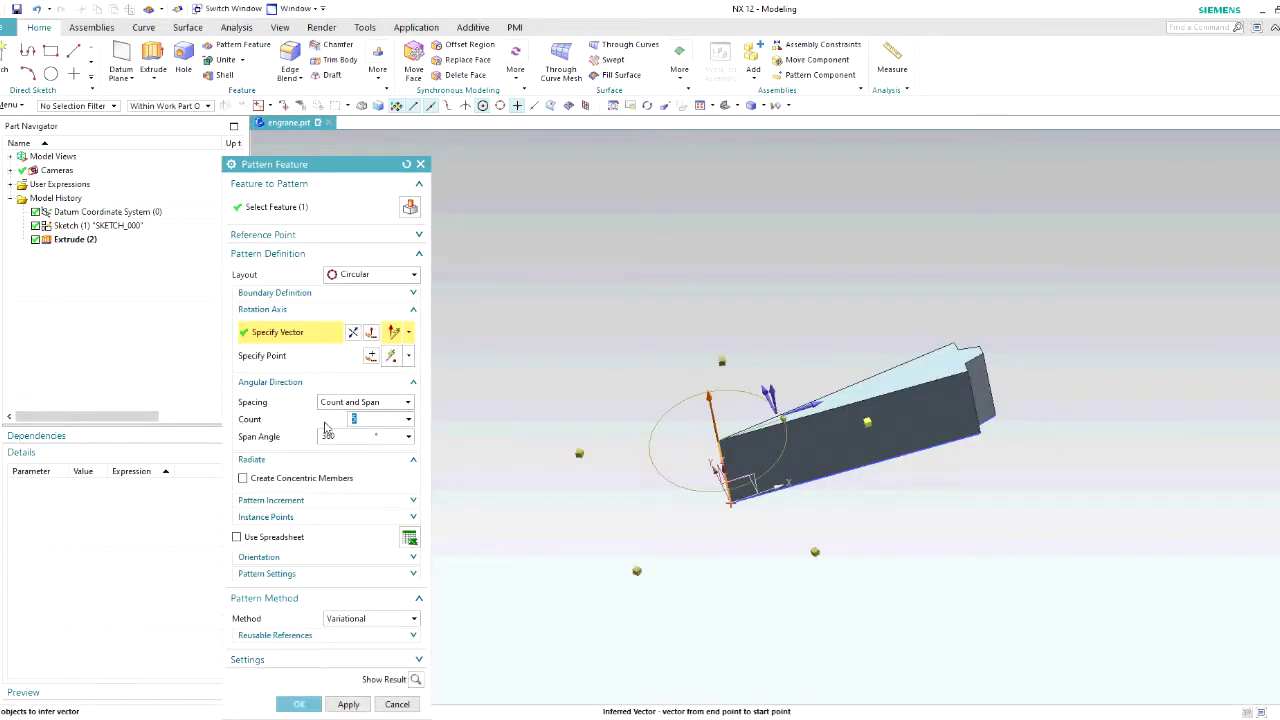
click(316, 706)
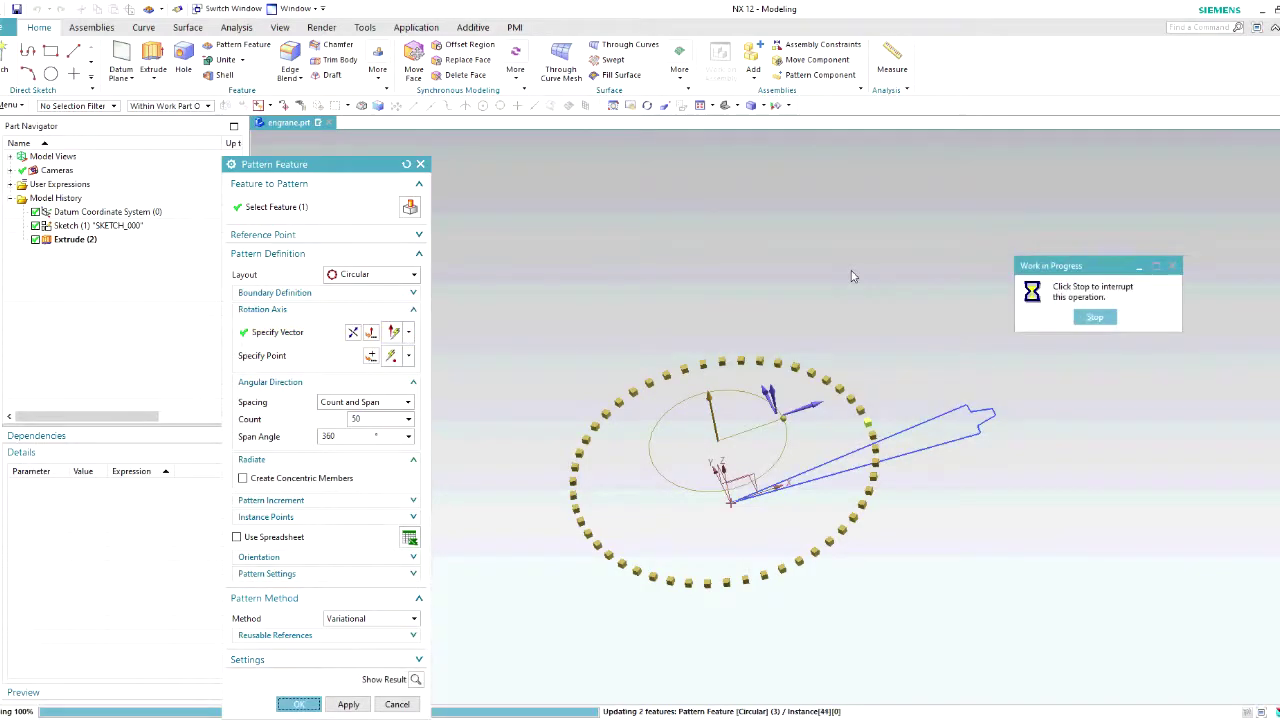
middle_drag(911, 243, 977, 271)
key(F8)
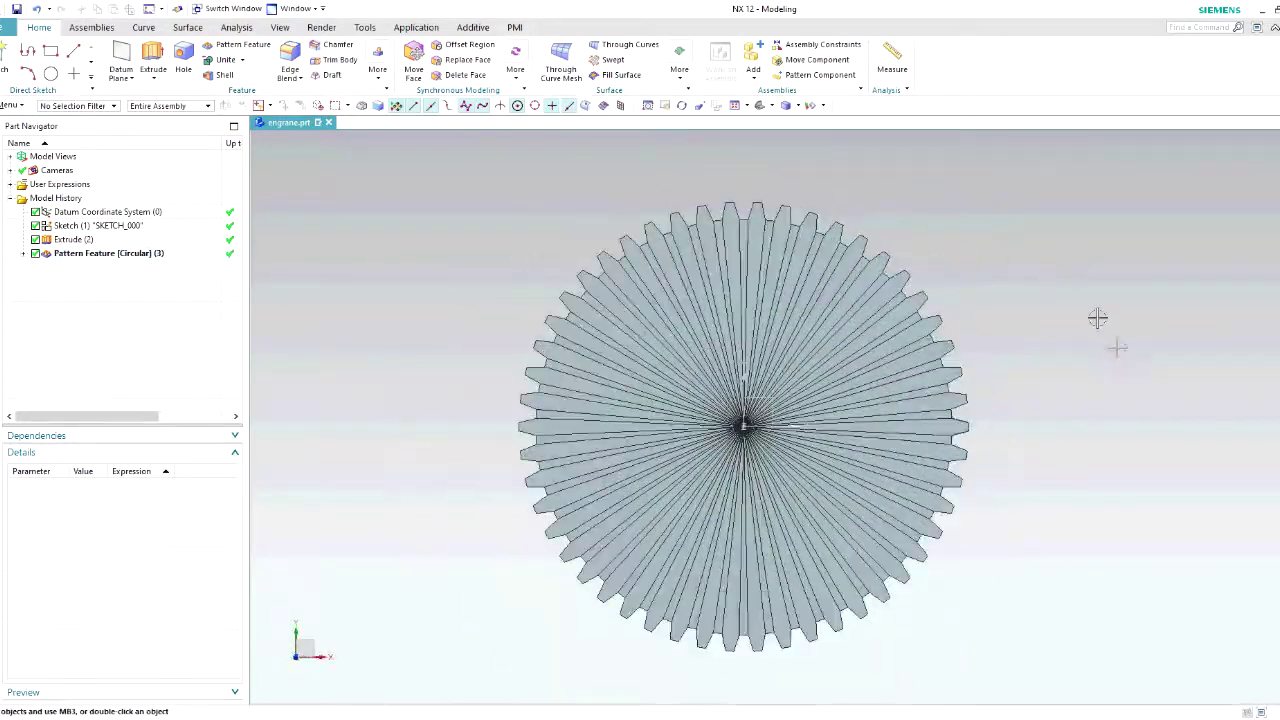
- Unite the original tooth body with the 49 patterned tooth bodies
click(224, 61)
click(79, 243)
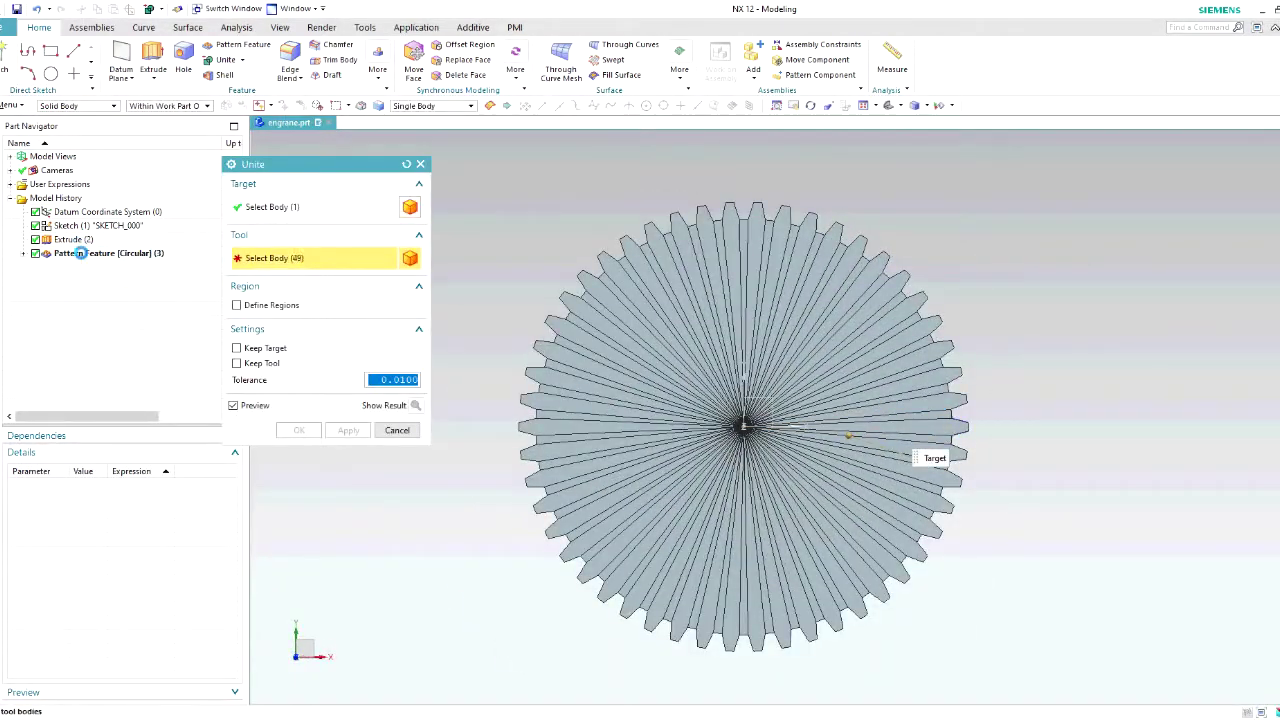
click(298, 430)
- Create a new sketch on the datum XY plane at the center of the gear's flat face
mouse_move(1034, 434)
middle_down()
mouse_move(957, 237)
mouse_move(1037, 343)
mouse_move(1015, 225)
middle_up()
click(4, 57)
click(774, 445)
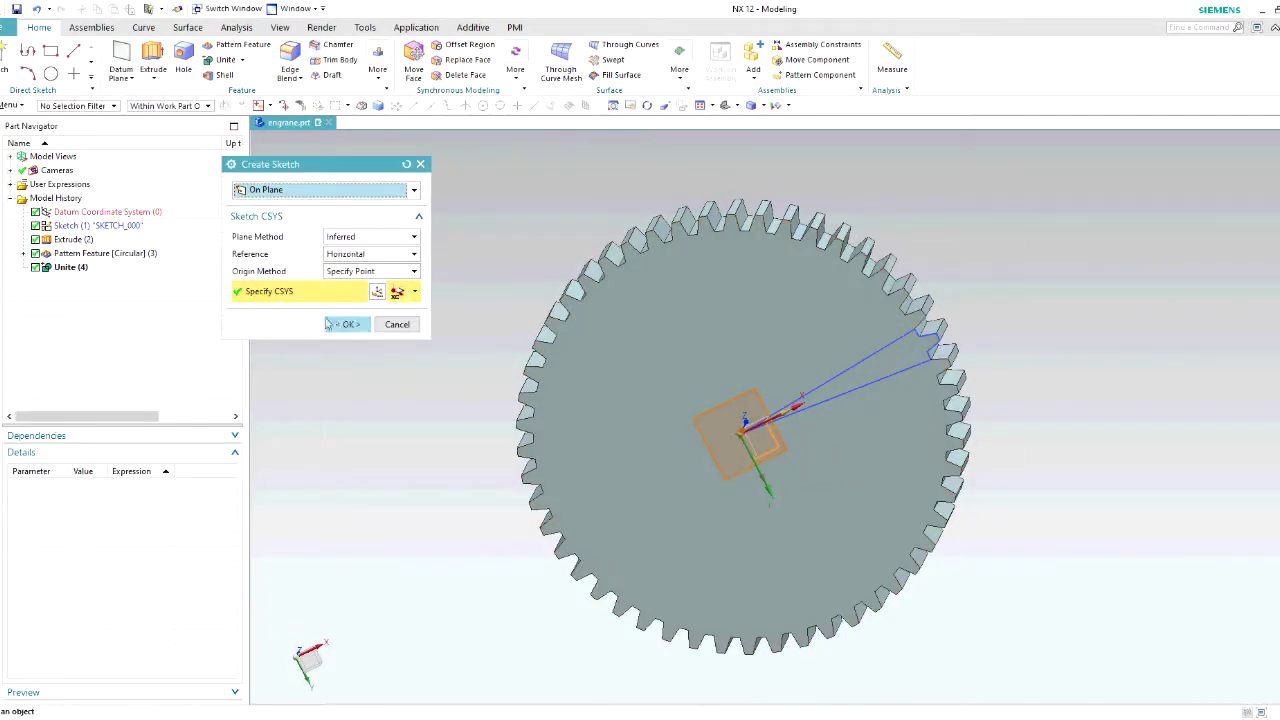
click(346, 324)
- Sketch two concentric circles centered on the origin, with a rectangular keyway notch on the inner one, and finish the sketch
click(315, 66)
click(529, 128)
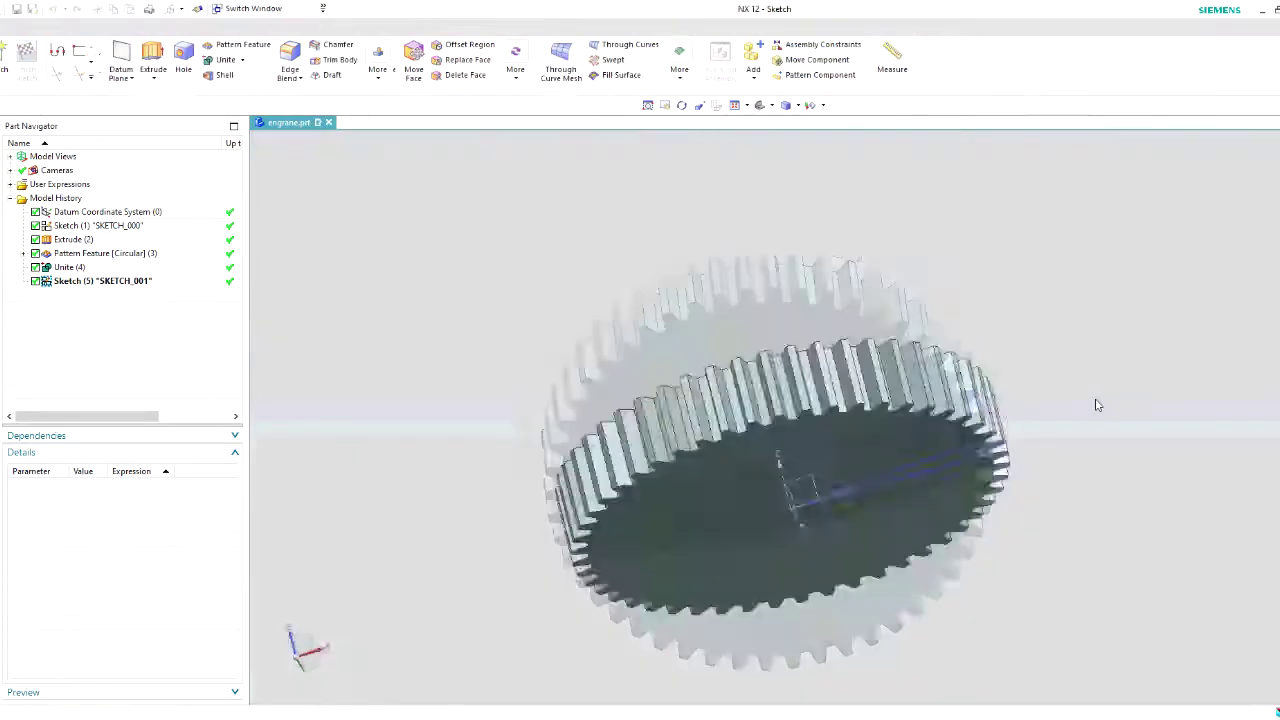
click(317, 60)
click(806, 317)
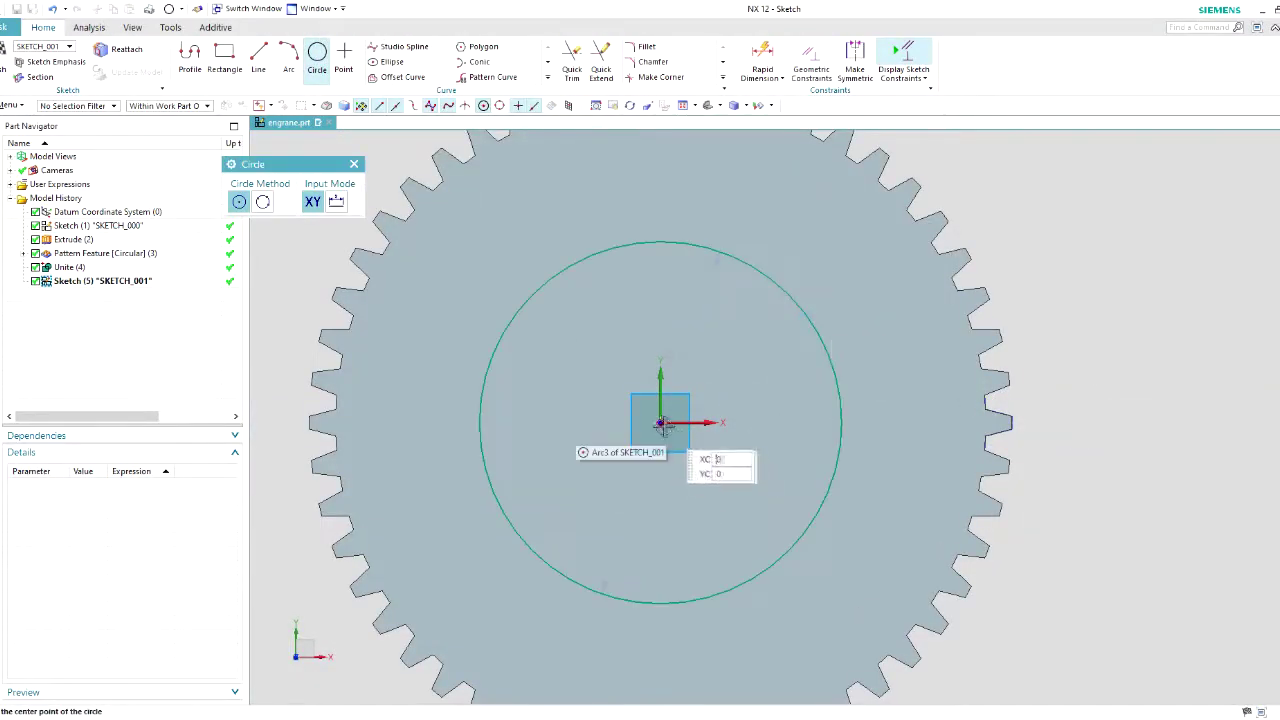
click(734, 329)
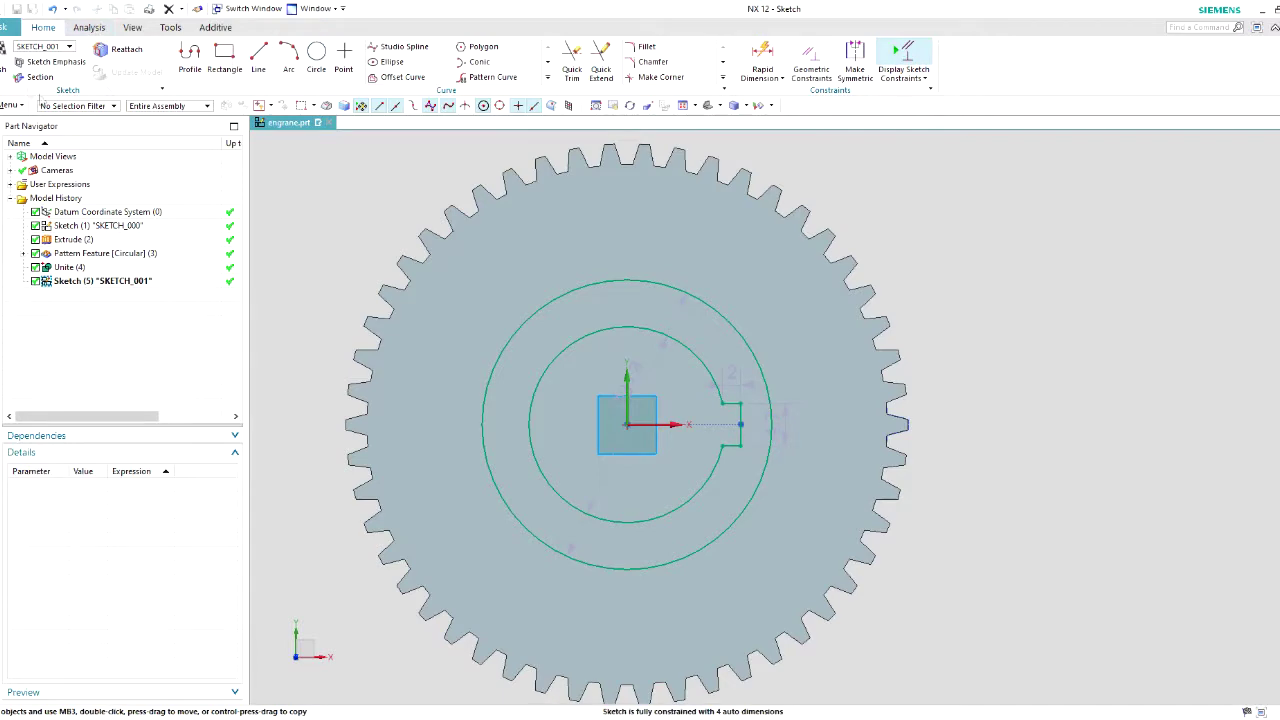
click(5, 62)
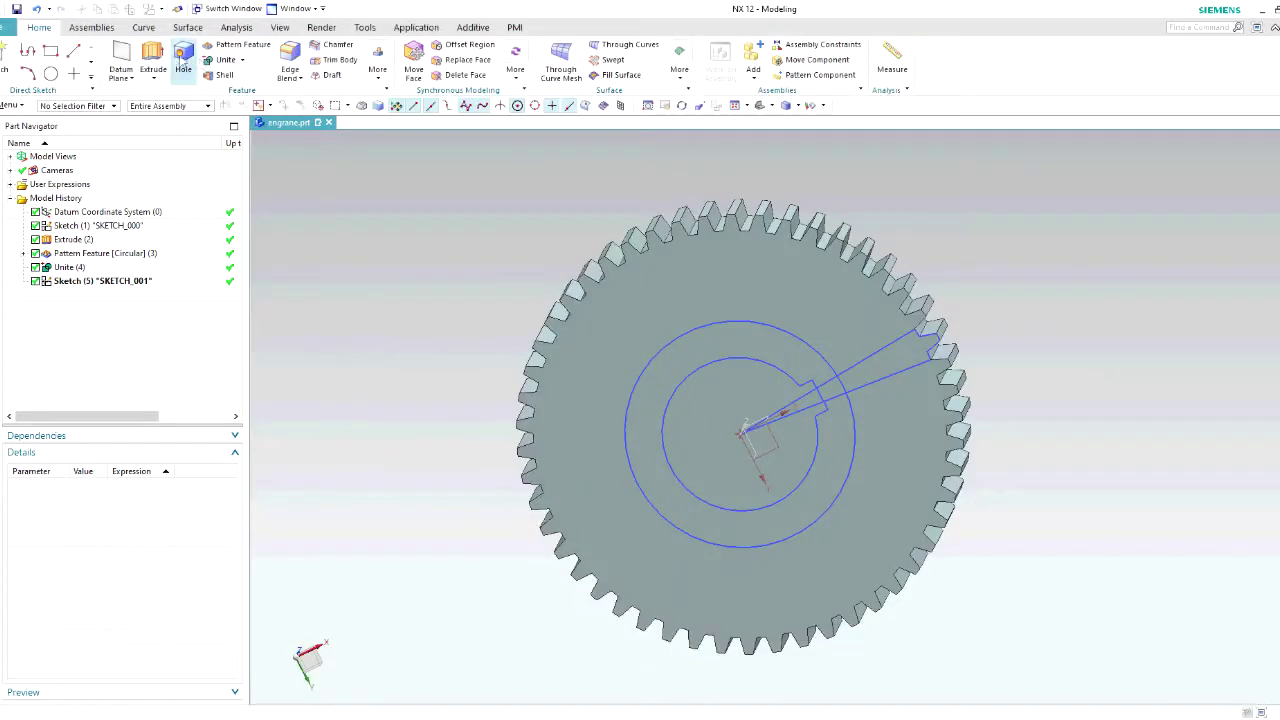
- Extrude the outer sketch circle 21 mm through the gear to form the raised hub
click(153, 60)
click(700, 328)
middle_drag(723, 370, 724, 515)
drag(748, 423, 754, 344)
click(343, 655)
- Extrude the inner keyed profile as a subtraction all the way through the gear and hub
middle_drag(725, 595, 730, 470)
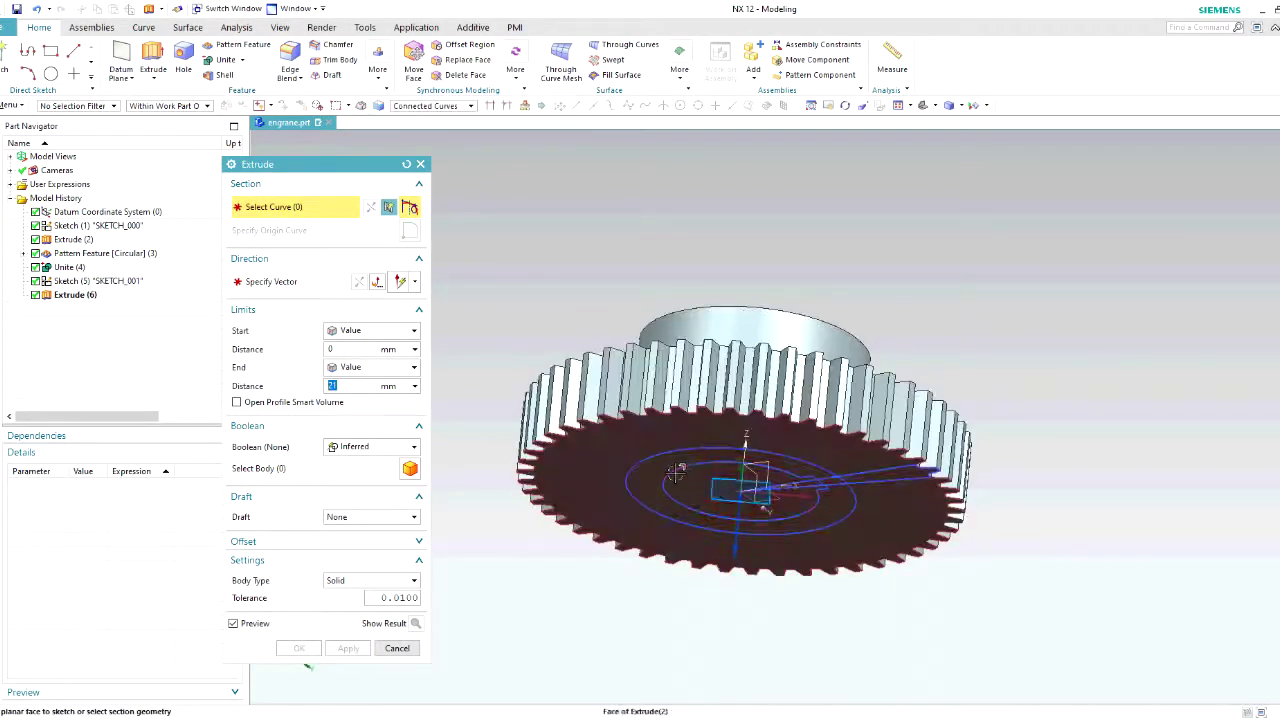
click(703, 474)
middle_drag(685, 215, 680, 345)
click(370, 367)
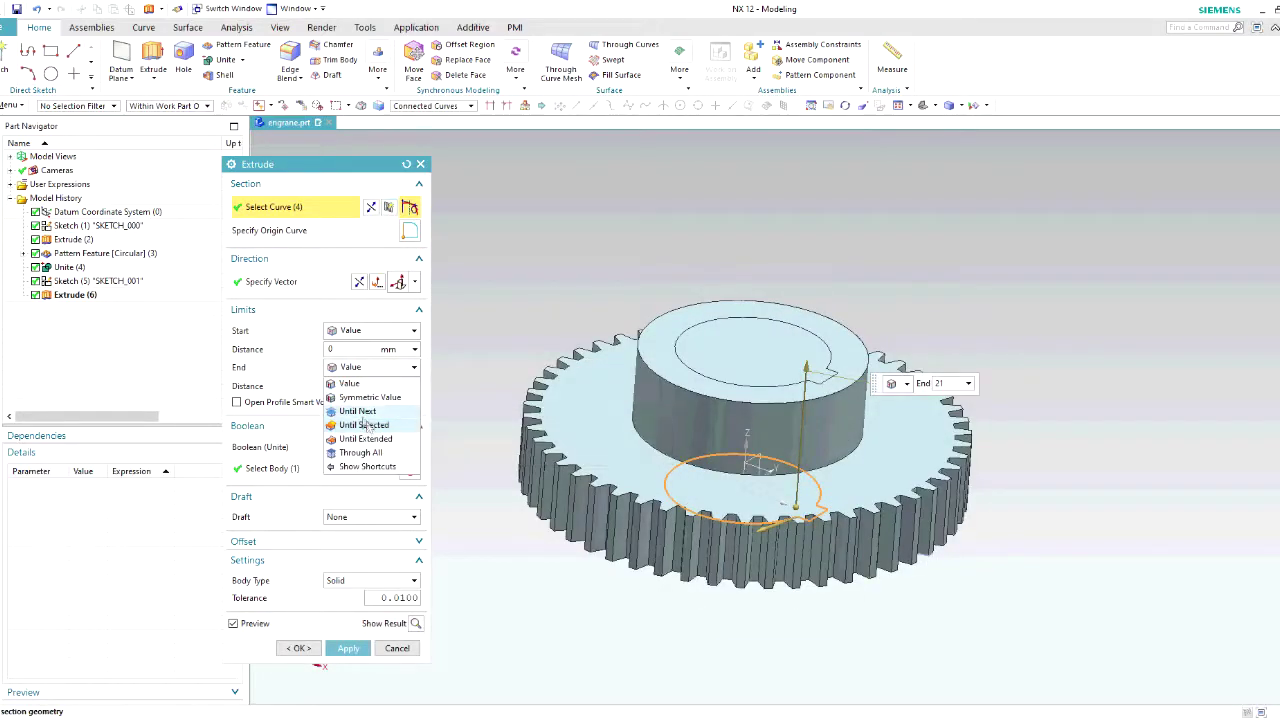
click(355, 411)
click(372, 429)
click(356, 474)
click(300, 631)
mouse_move(610, 420)
middle_down()
mouse_move(628, 452)
mouse_move(623, 442)
middle_up()
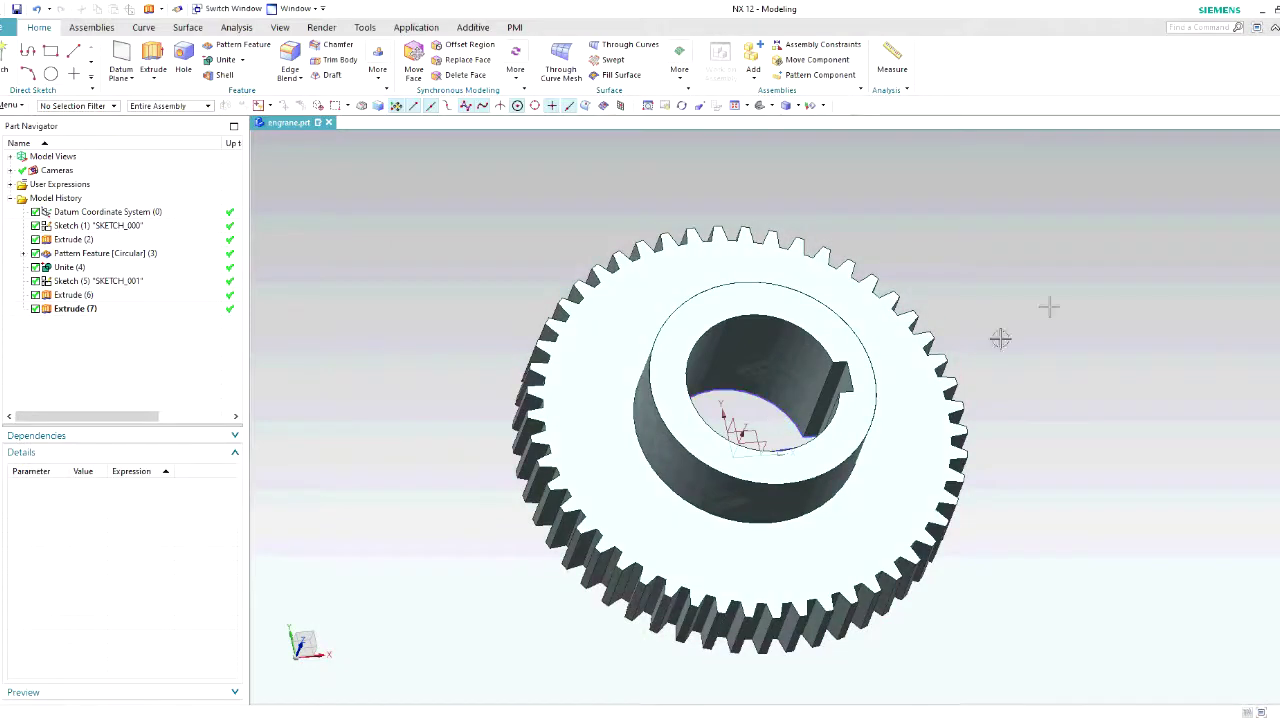
- Create a sketch on the gear's toothed front face, with the origin method set to Use Work Part Origin
middle_drag(1001, 339, 1034, 323)
key(F8)
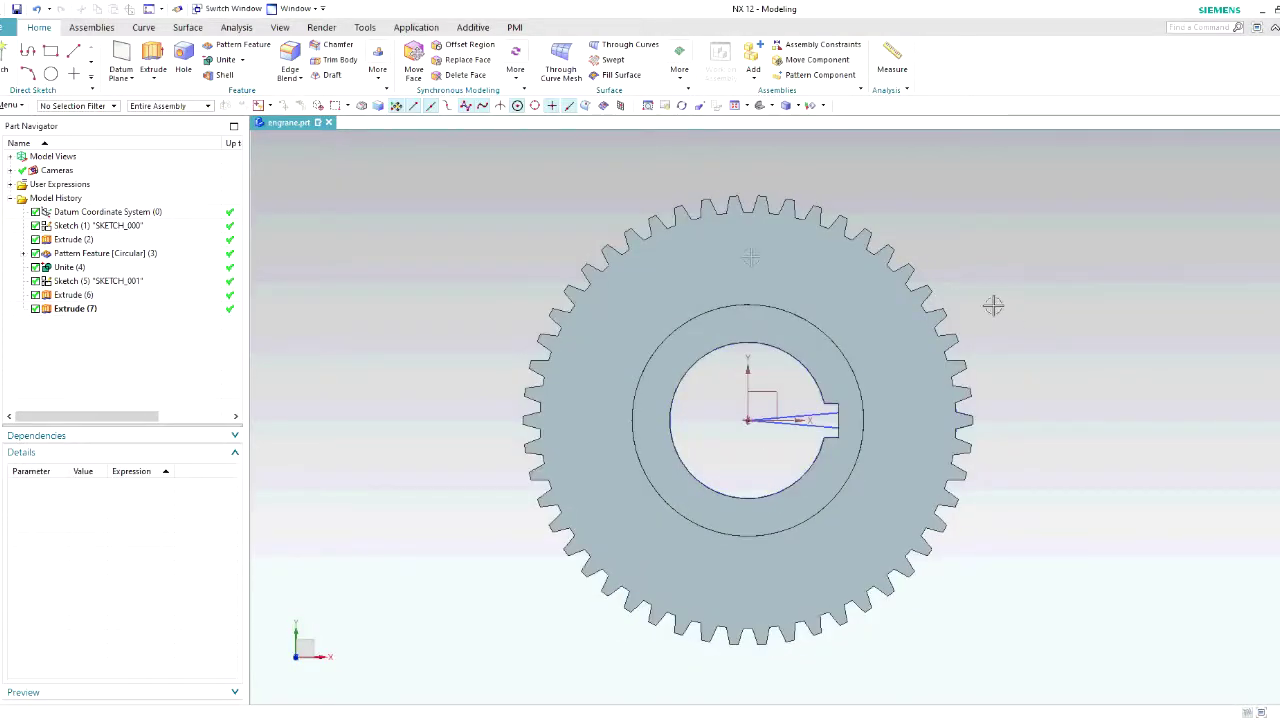
click(404, 240)
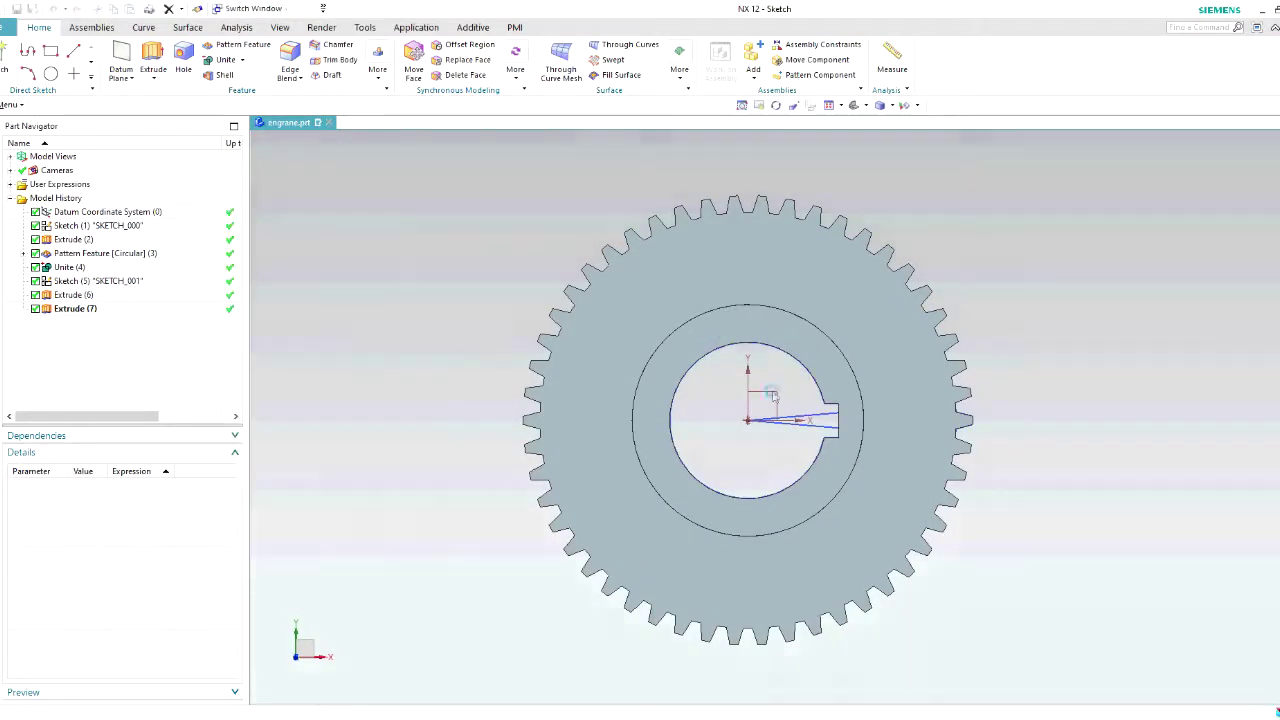
click(370, 271)
click(370, 297)
click(743, 266)
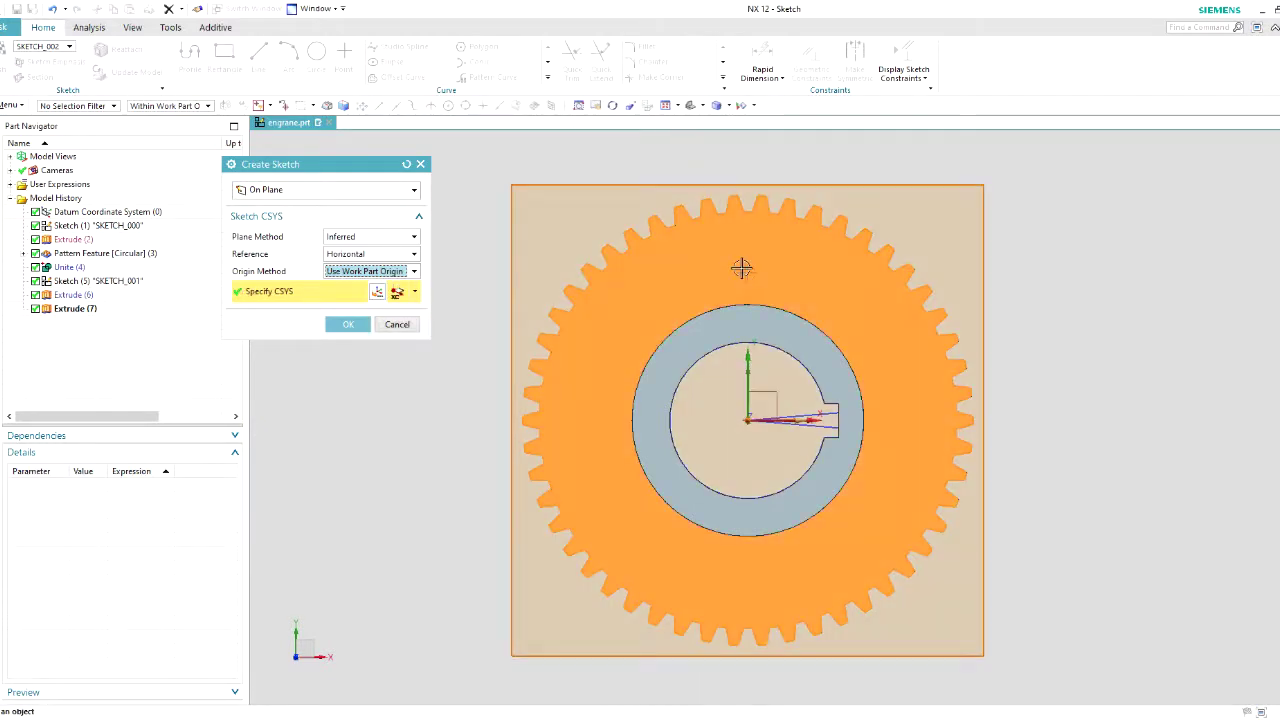
middle_click(786, 266)
- Set the sketch point's vertical distance from the gear center to 20 mm
click(420, 164)
drag(820, 360, 1068, 363)
double_click(1068, 363)
text(20)
key(Return)
- Add a geometric constraint that aligns the sketch point vertically with the origin
click(811, 62)
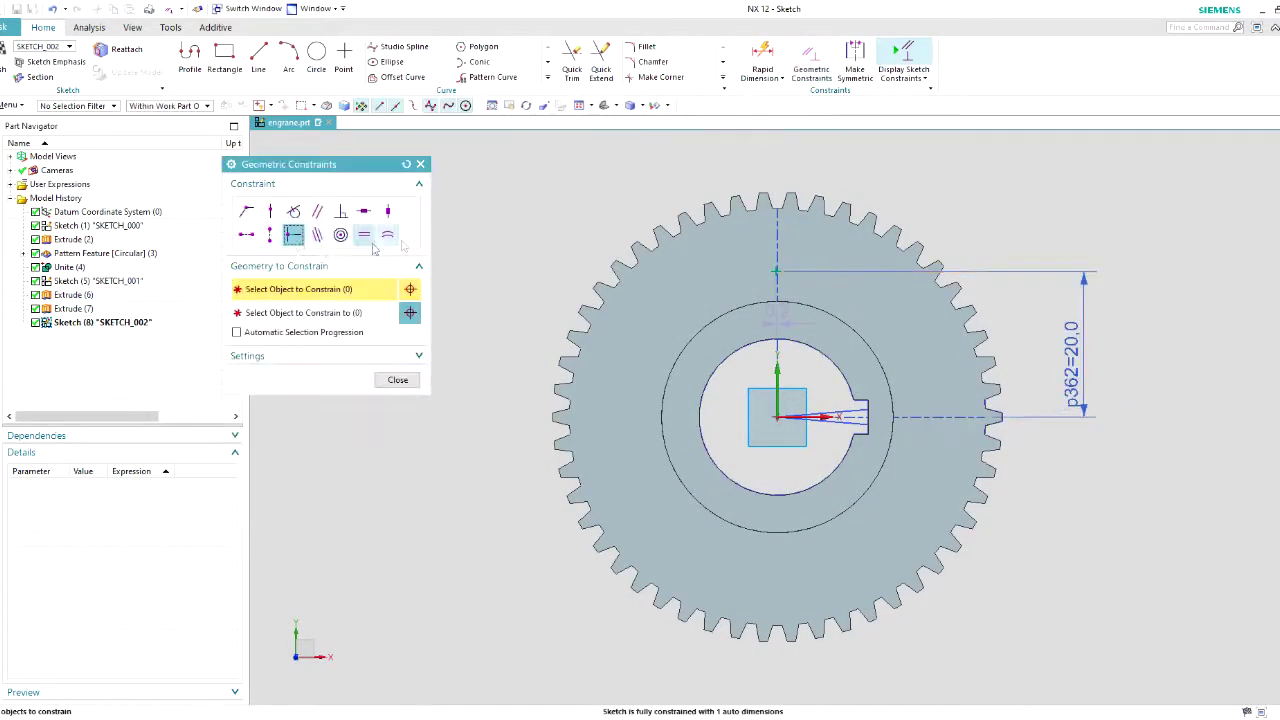
click(776, 272)
middle_click(776, 272)
click(777, 417)
click(398, 380)
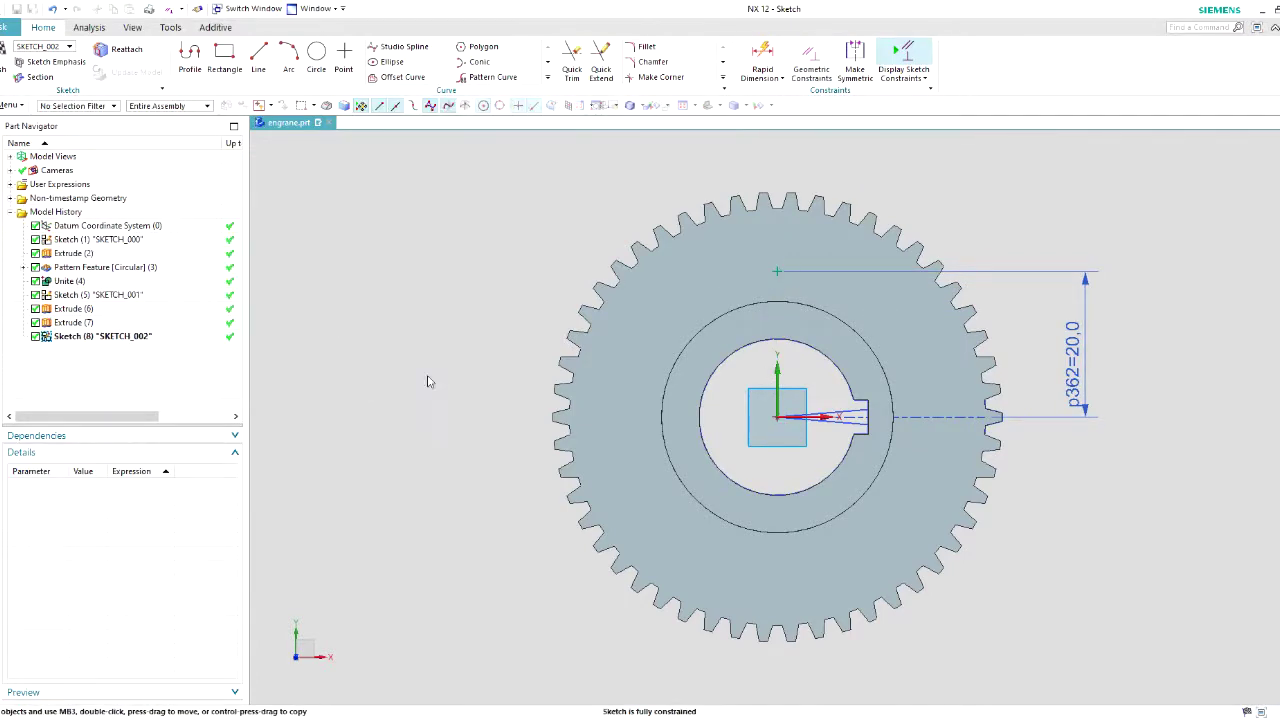
- Finish the sketch and subtract a simple 3 mm diameter hole, 50 mm deep, at its point
click(4, 62)
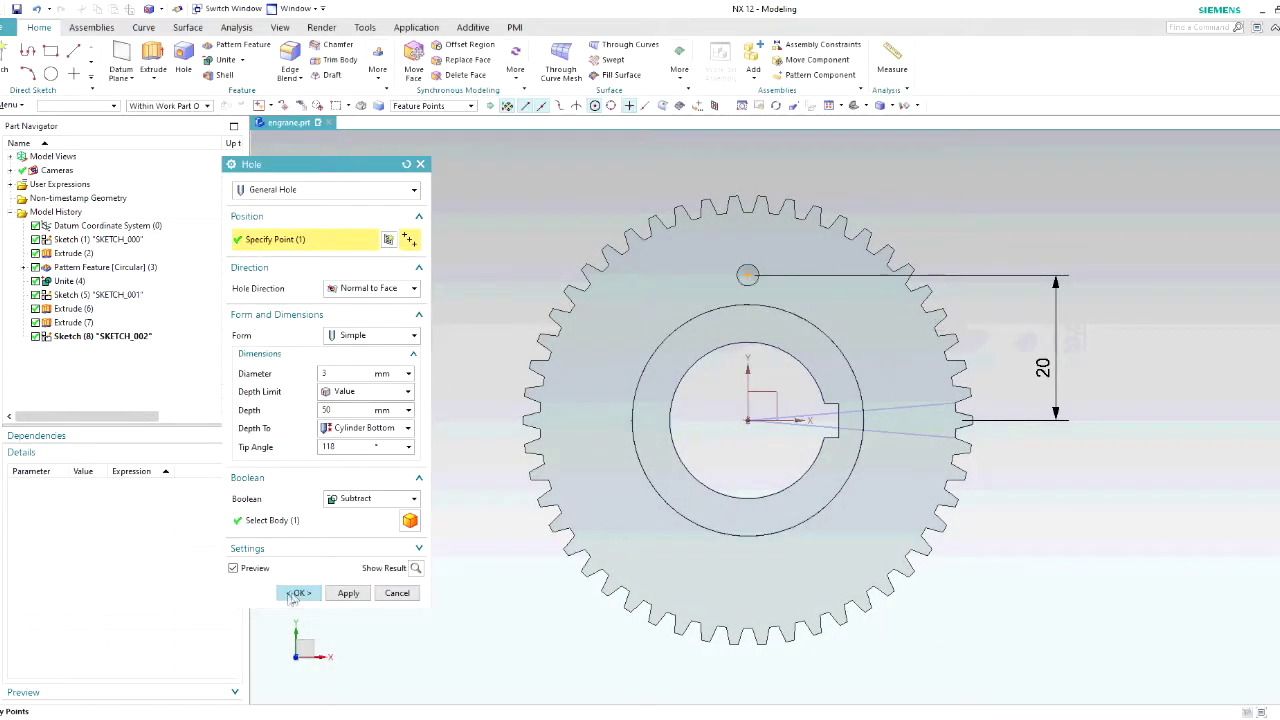
click(292, 595)
middle_drag(832, 345, 860, 325)
- Pattern the small hole in a circular layout of five instances around the gear's center axis
click(242, 45)
click(690, 287)
middle_drag(757, 442, 755, 432)
click(750, 432)
click(299, 705)
middle_drag(483, 311, 492, 328)
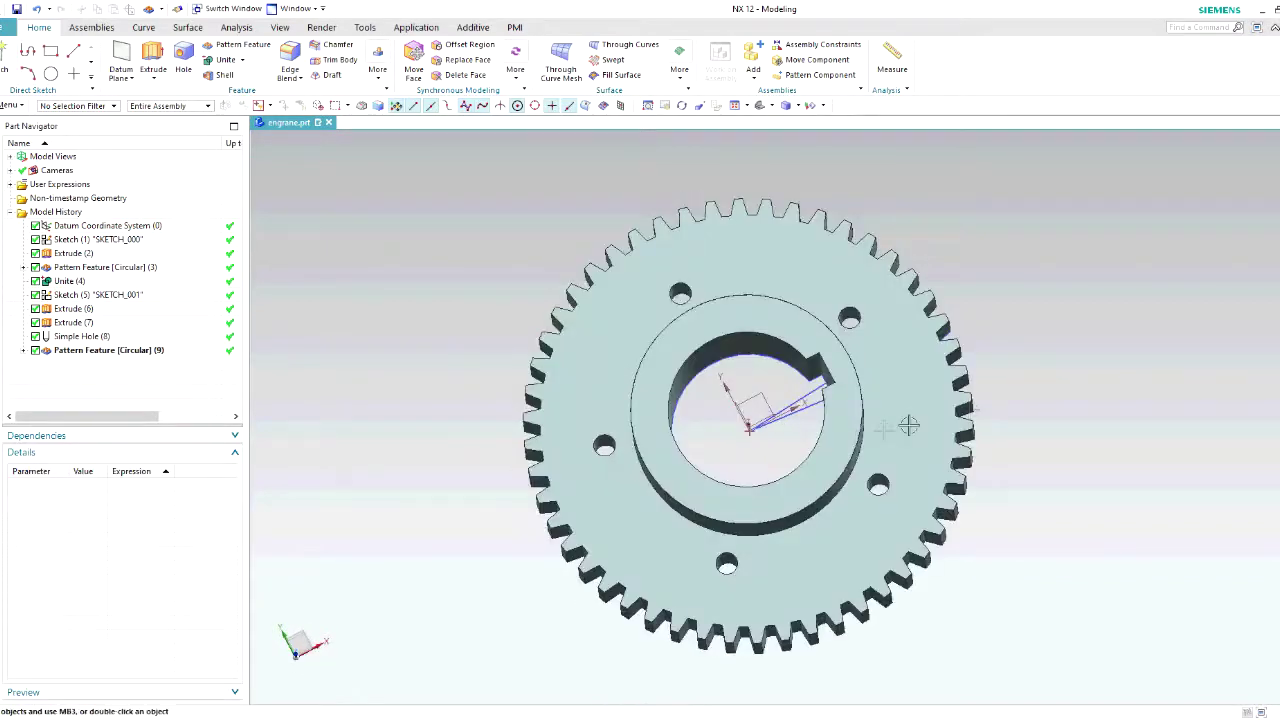
- Open the part's expressions, show all of them, and widen the dialog to reveal every column
key(F8)
key(ctrl+e)
click(370, 222)
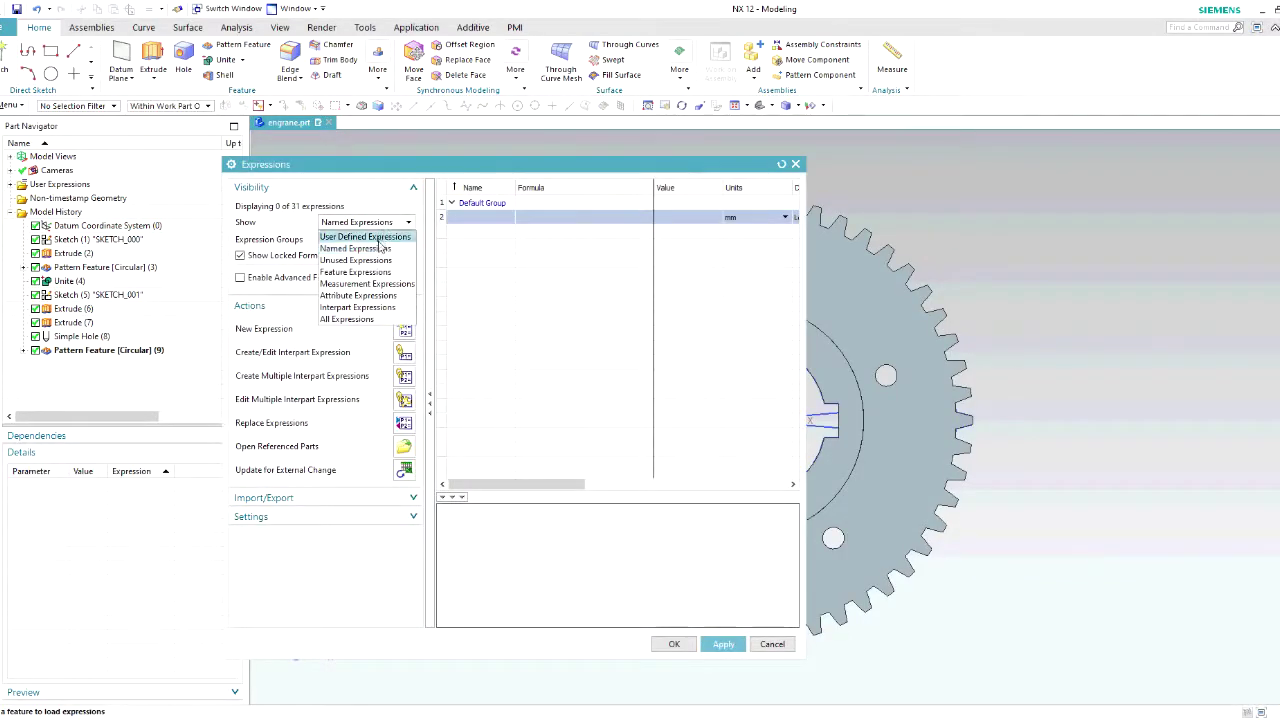
click(347, 319)
drag(806, 461, 985, 454)
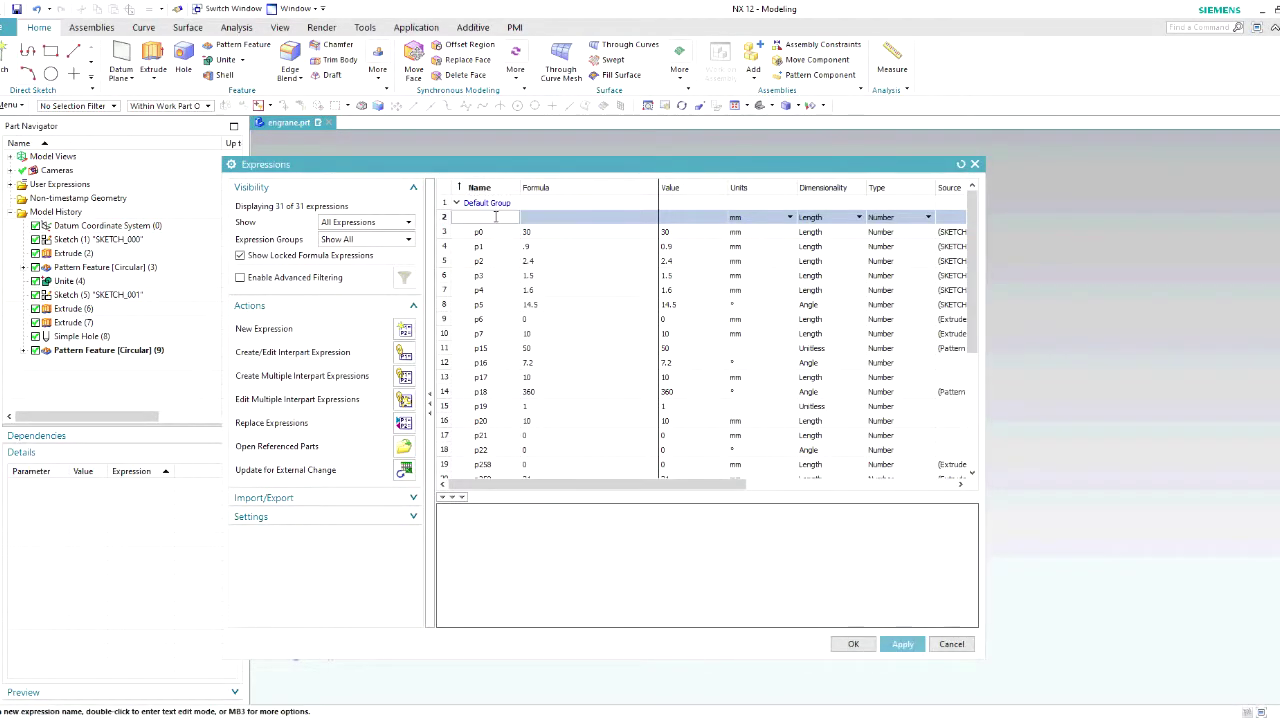
- Add a unitless expression N with the formula 50
click(549, 217)
text(50)
click(857, 217)
click(820, 234)
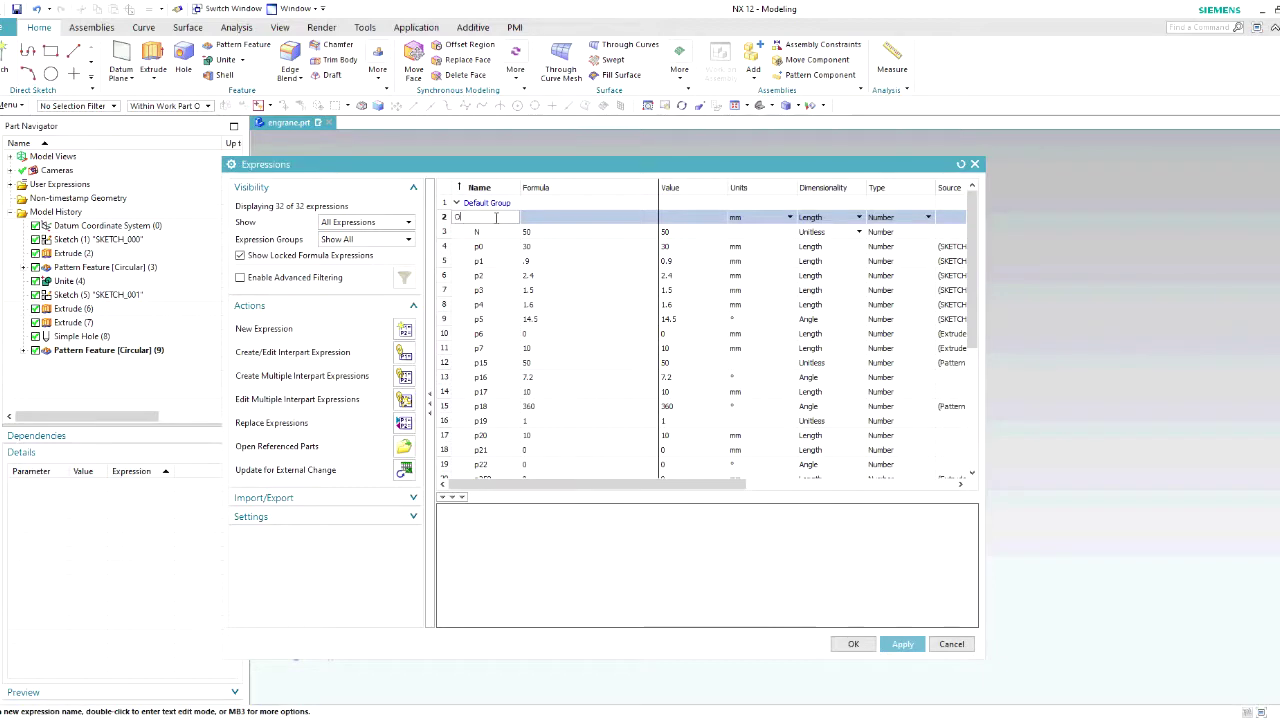
- Add a unitless expression P with the formula 4
click(507, 217)
text(p)
click(537, 217)
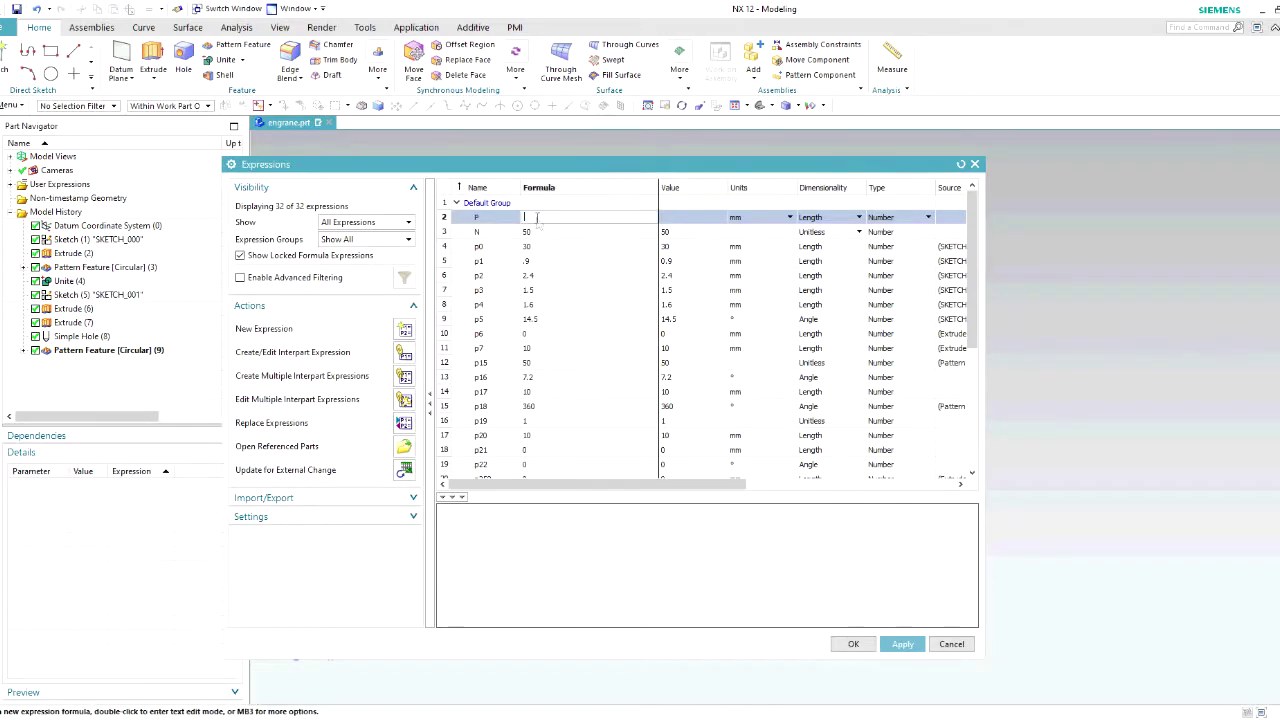
text(4)
click(857, 217)
click(820, 234)
- Add a length expression D in mm with the formula (N*P)/pi()
text(D)
click(577, 217)
text(()
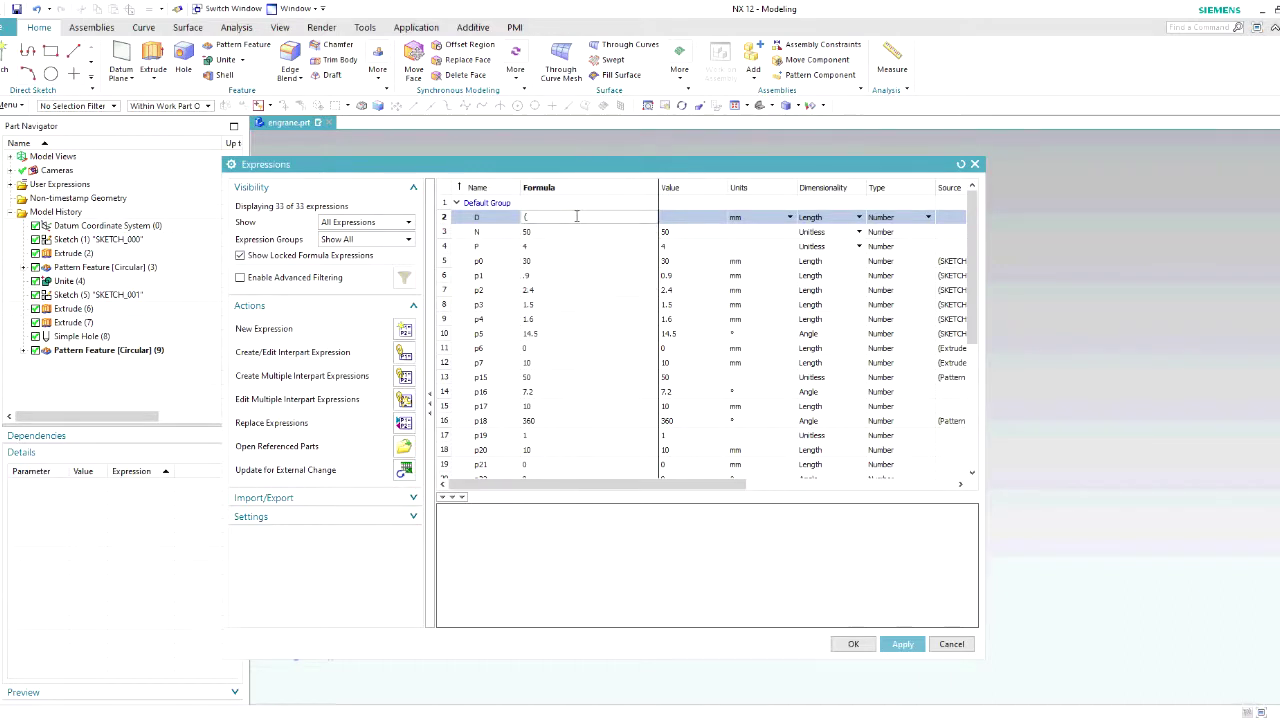
text(N*P)/Pol)
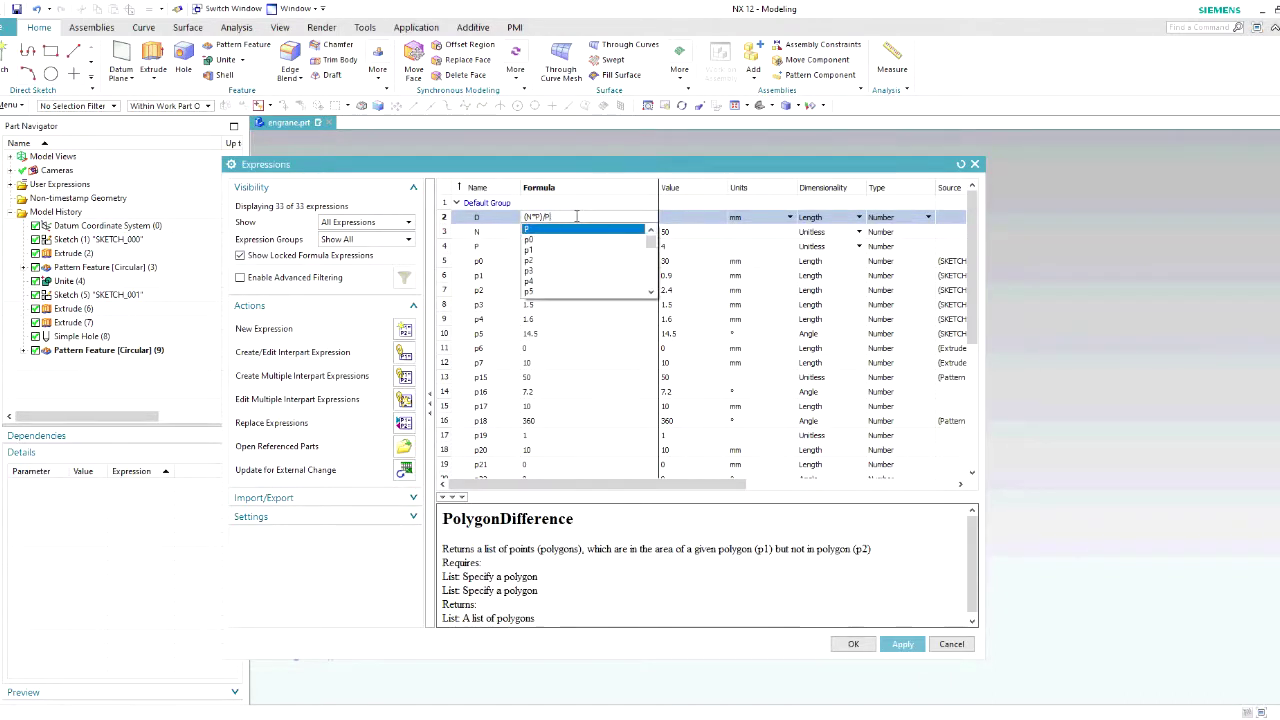
text(I)
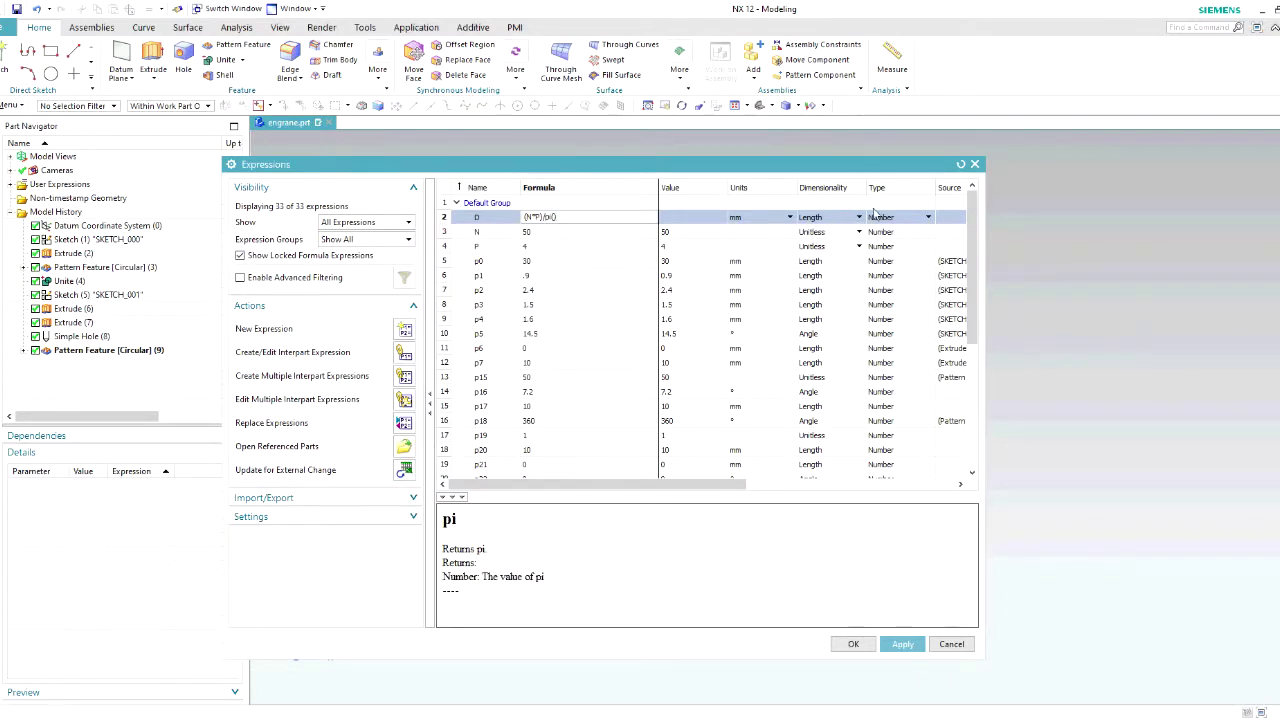
key(Return)
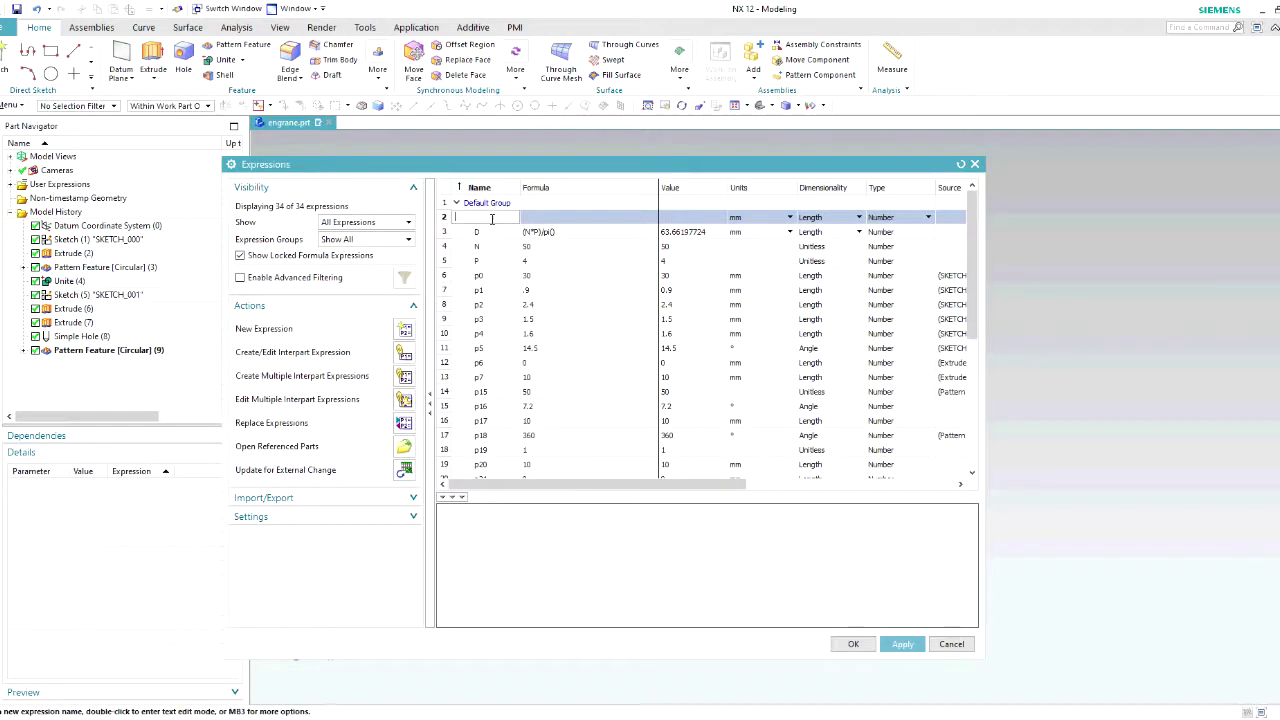
- Add an expression T and a length expression Altura, giving Altura the formula n/10
key(Return)
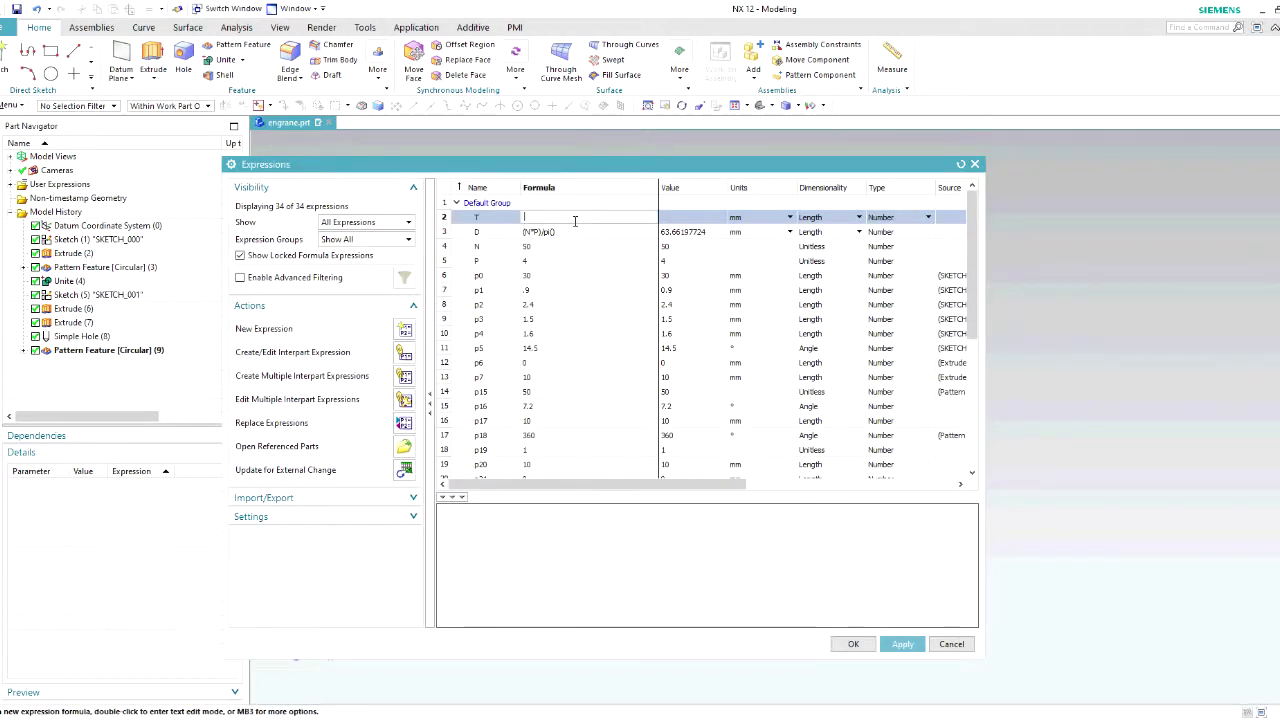
click(505, 218)
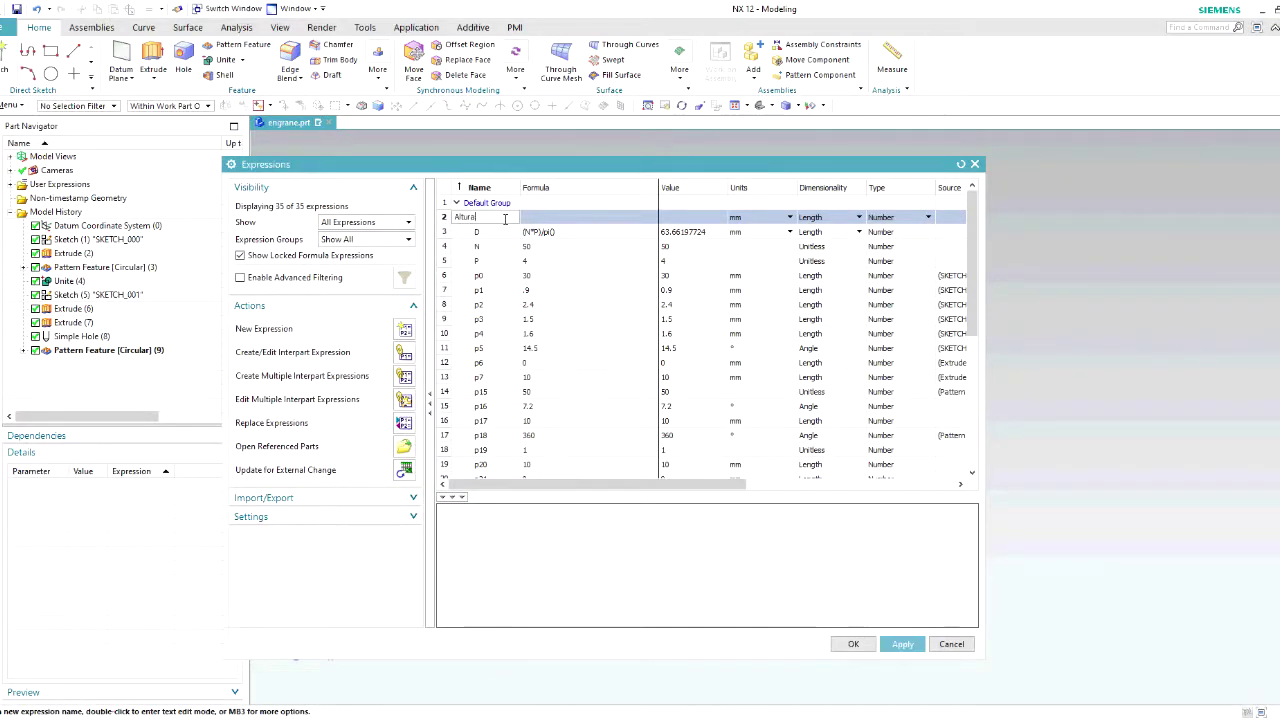
text(n/10)
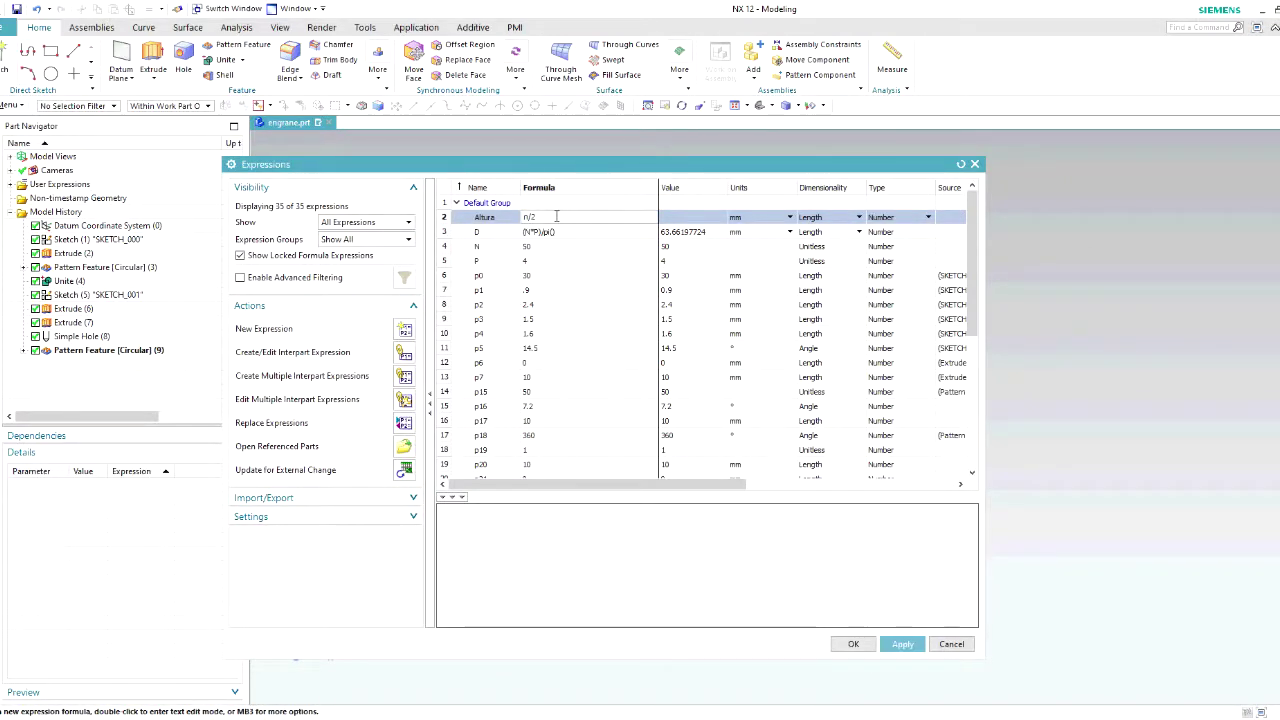
key(Return)
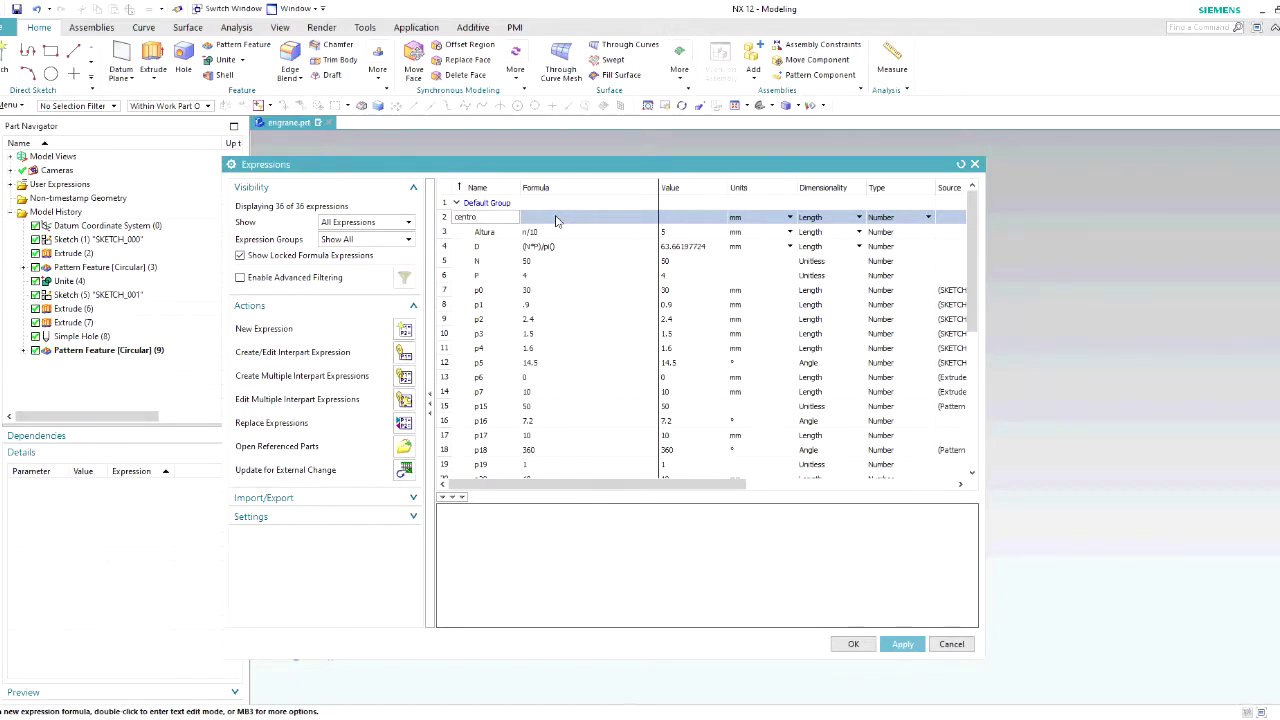
- Apply the new expressions and close the expression editor, leaving the centro entry without a formula
click(511, 220)
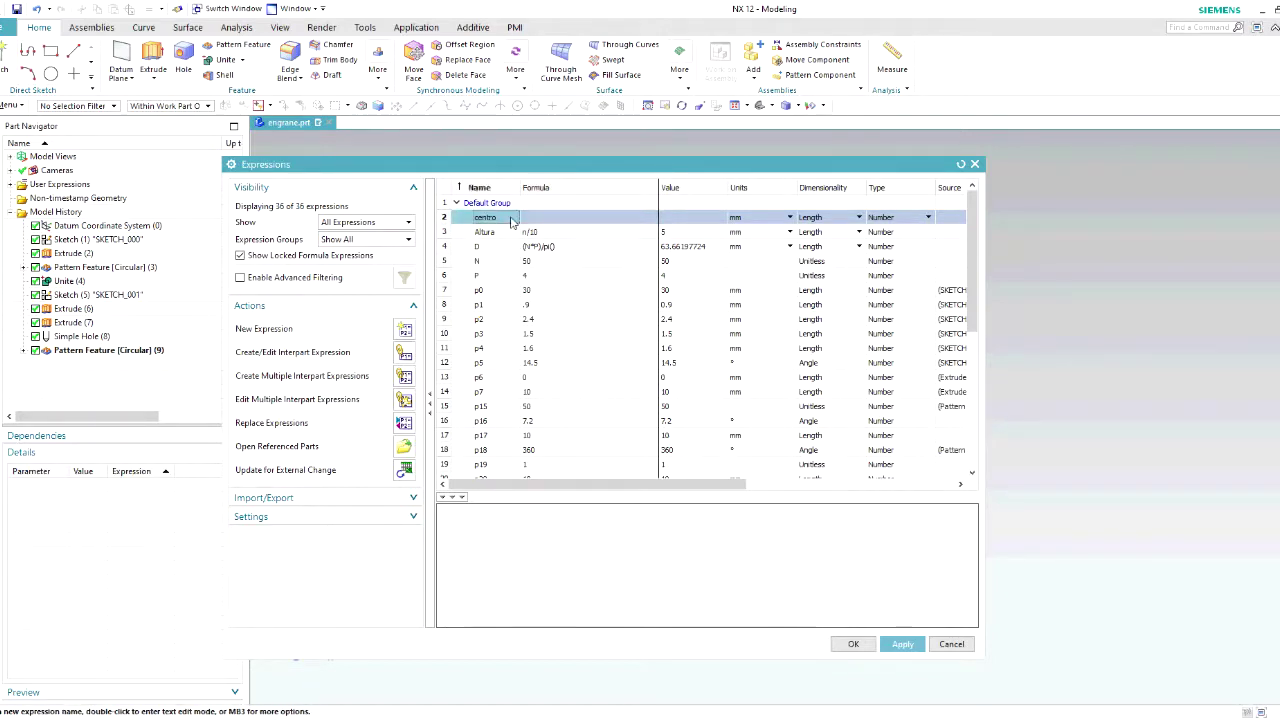
click(907, 646)
click(848, 646)
- Open the tooth profile sketch SKETCH_000 for editing with rollback
middle_drag(301, 480, 301, 257)
double_click(114, 242)
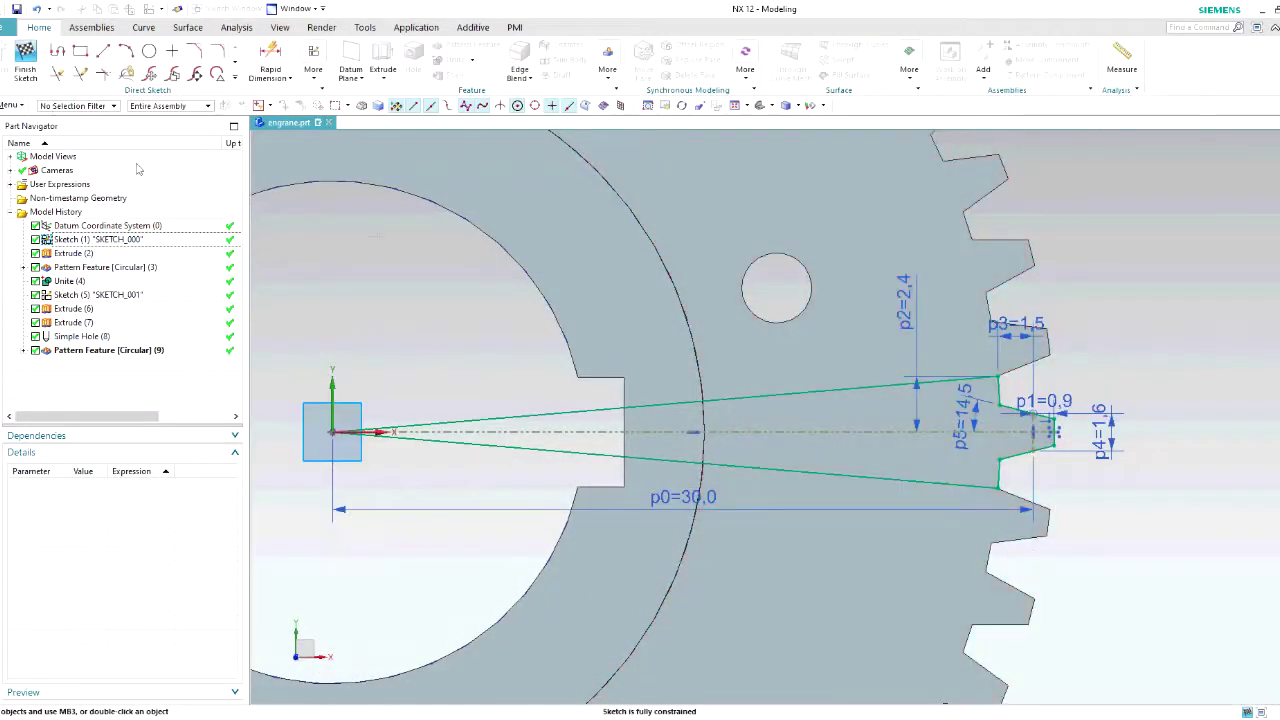
click(24, 56)
right_click(130, 244)
click(183, 324)
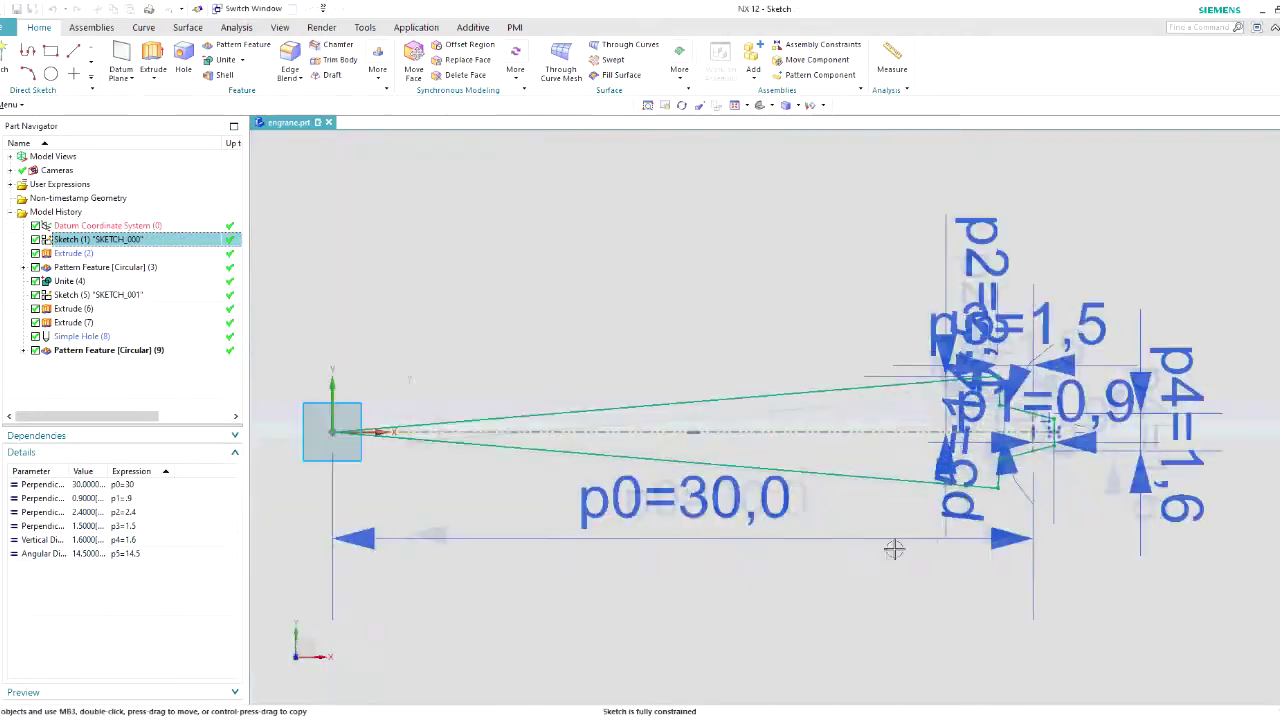
- Set the tooth sketch's horizontal pitch radius dimension p0 to D/2
double_click(707, 546)
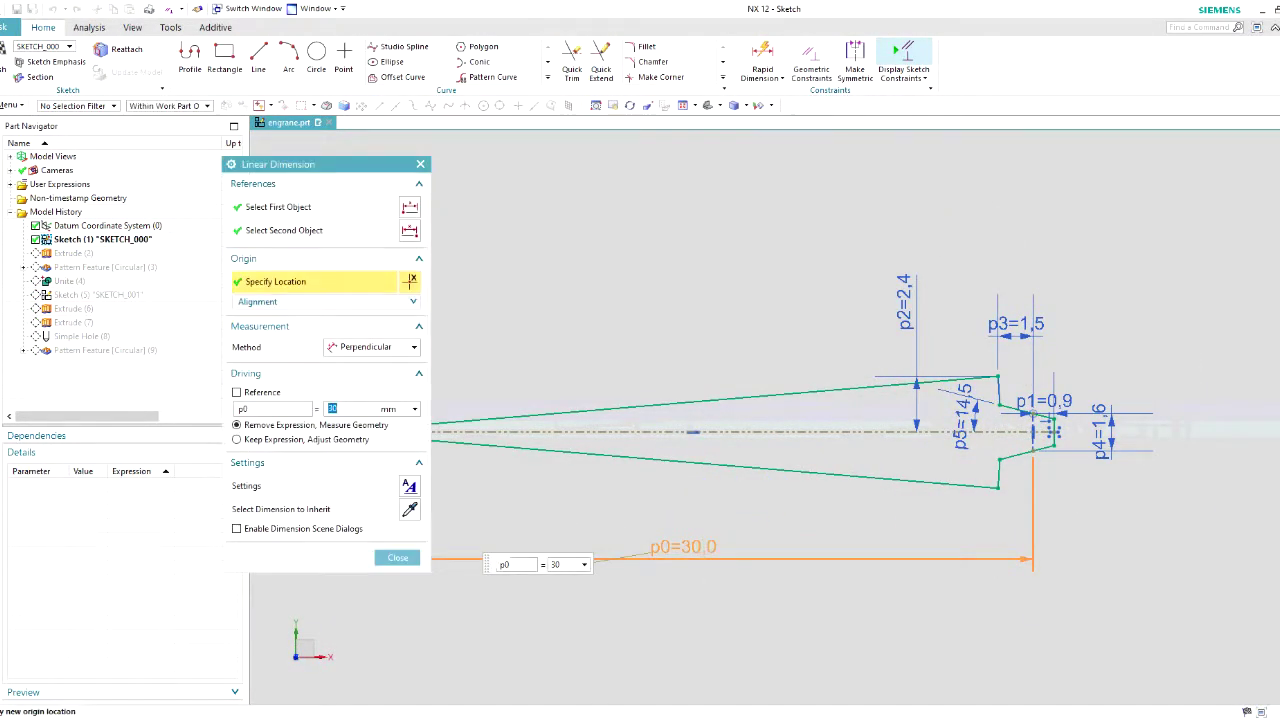
text(d/2)
key(BackSpace)
key(BackSpace)
key(BackSpace)
text(D)
key(Return)
click(397, 558)
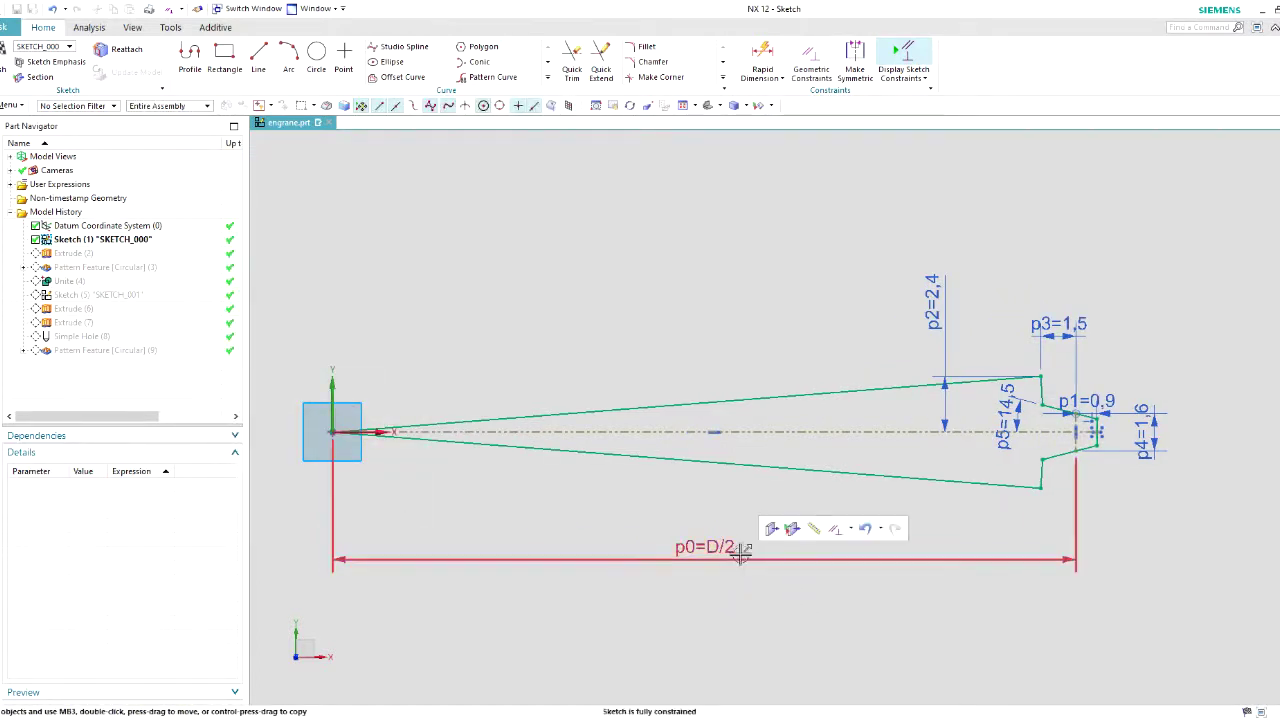
- Set the tooth tip height dimension p1 to 0.3183*P
double_click(1190, 513)
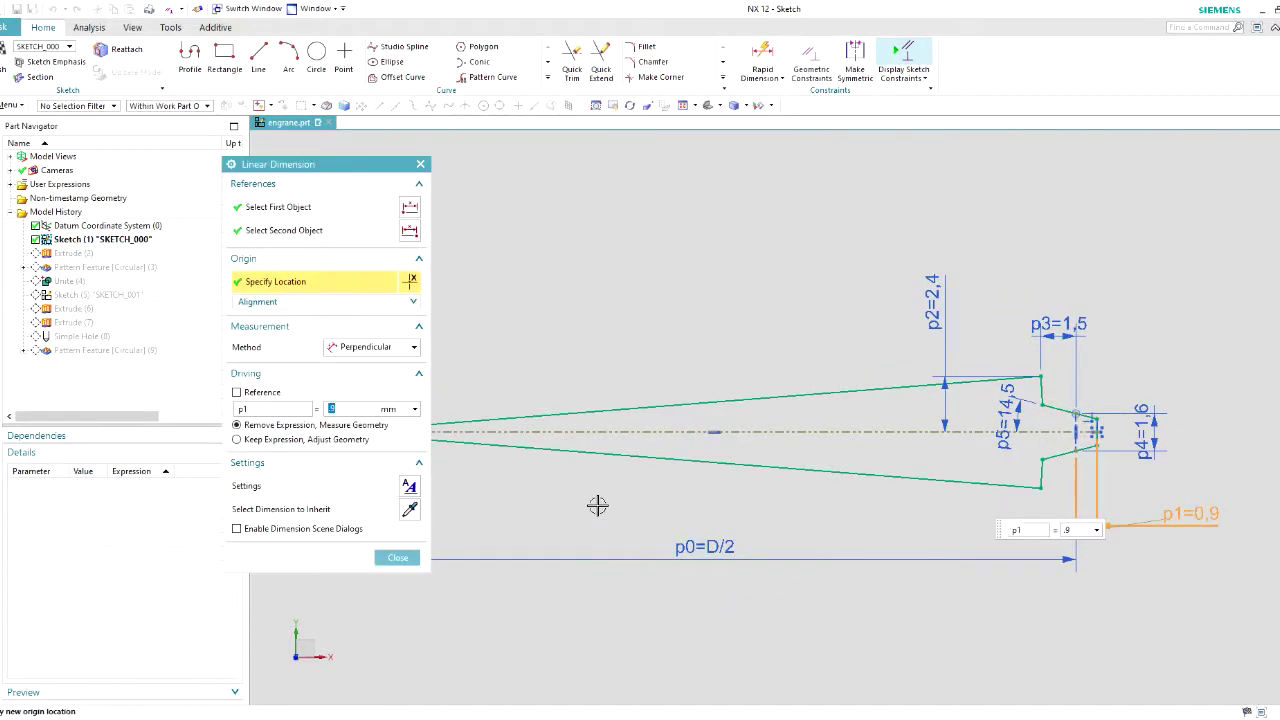
text(0.3183*p)
key(Return)
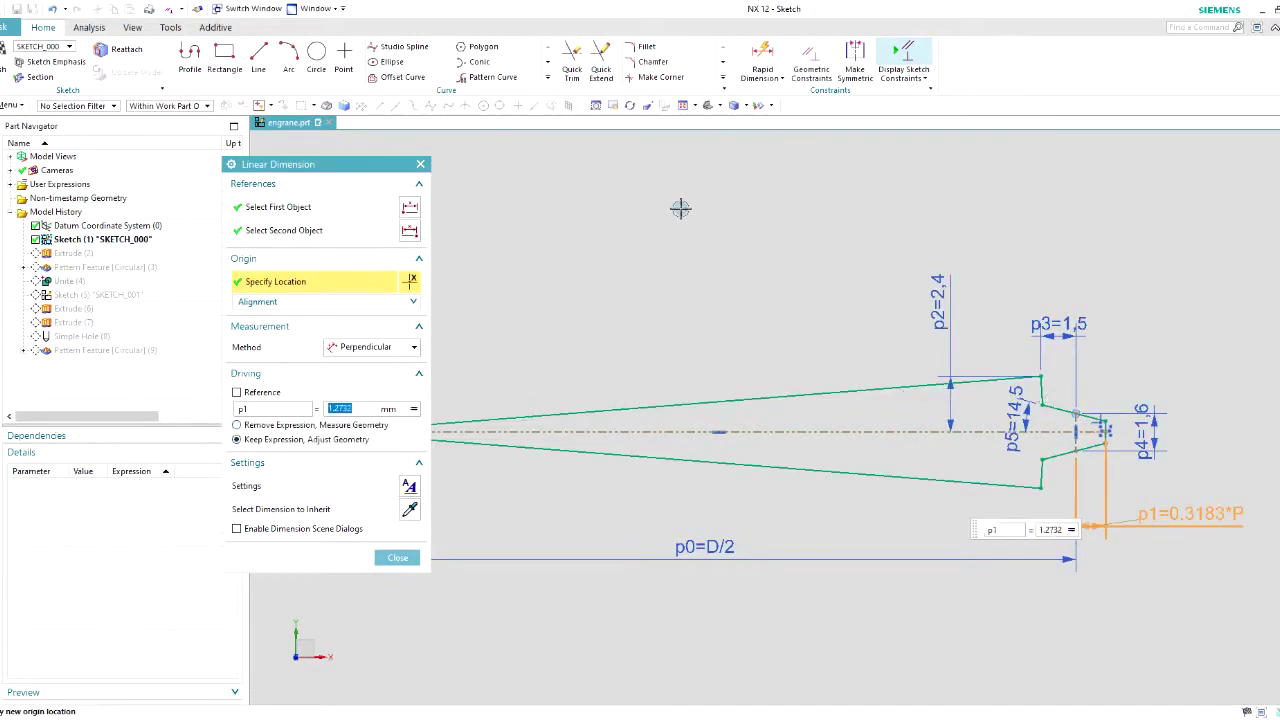
key(Escape)
- Set the tooth root depth dimension p3 to 0.3979*P
double_click(1075, 322)
text(0.3979*p)
key(Return)
key(Escape)
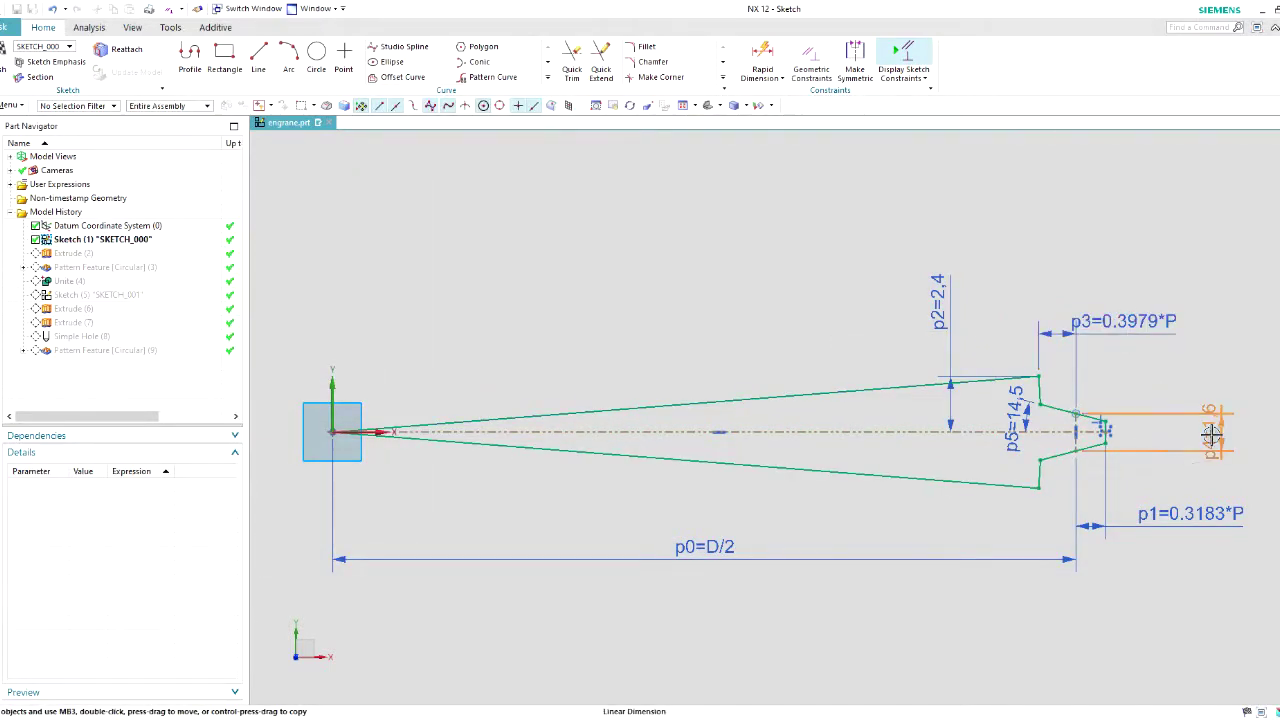
- Set the tooth thickness dimension p4 and the half-width dimension p2 to T, and finish the tooth sketch
double_click(1212, 434)
text(T)
key(Return)
key(Escape)
double_click(950, 293)
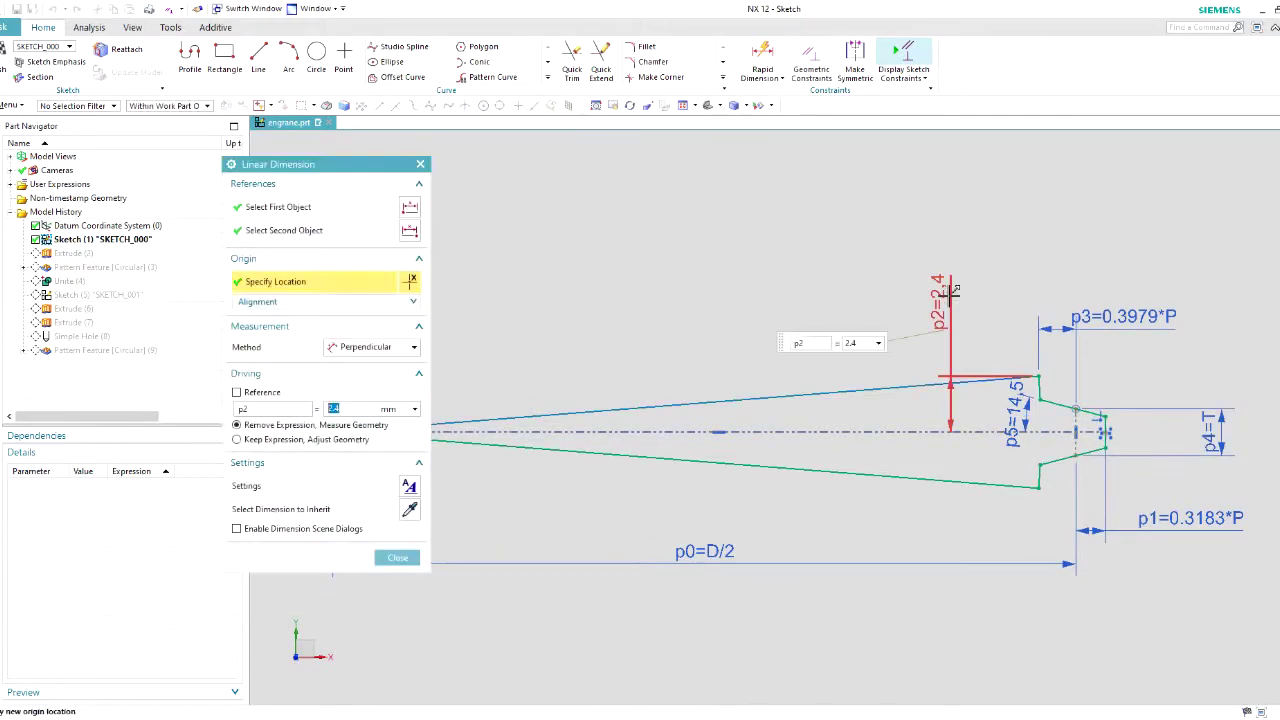
text(T)
key(Return)
key(Escape)
key(ctrl+q)
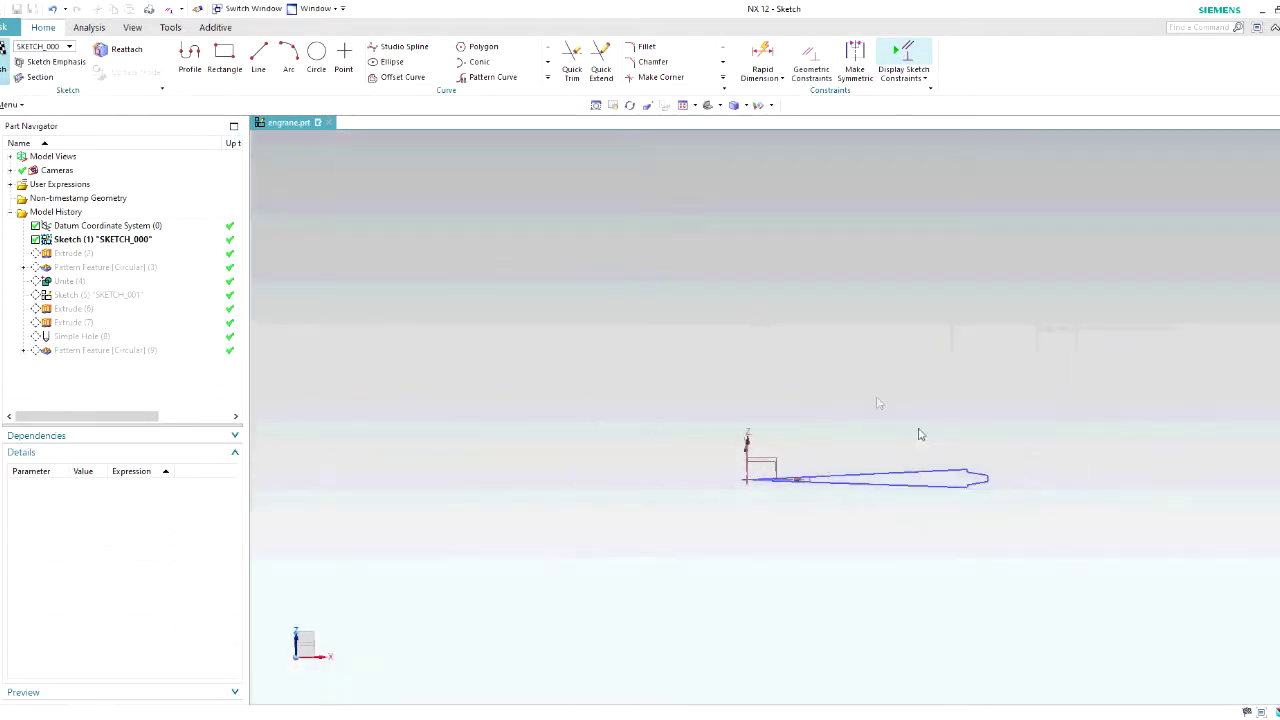
- Edit the tooth extrusion, Extrude (2), and set its end distance to the expression Altura
mouse_move(1031, 409)
middle_down()
mouse_move(1014, 286)
mouse_move(1050, 475)
mouse_move(1032, 355)
middle_up()
right_drag(813, 425, 791, 401)
middle_drag(763, 375, 755, 477)
double_click(68, 253)
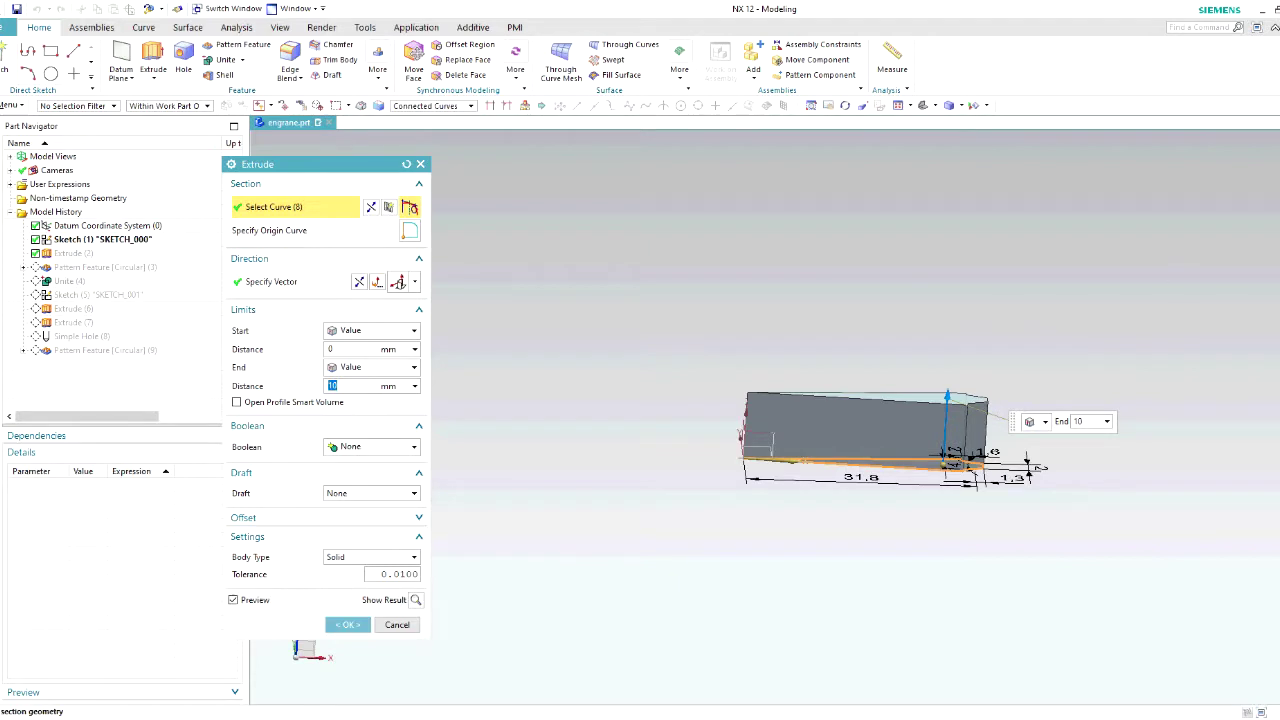
click(415, 386)
click(450, 421)
text(AL)
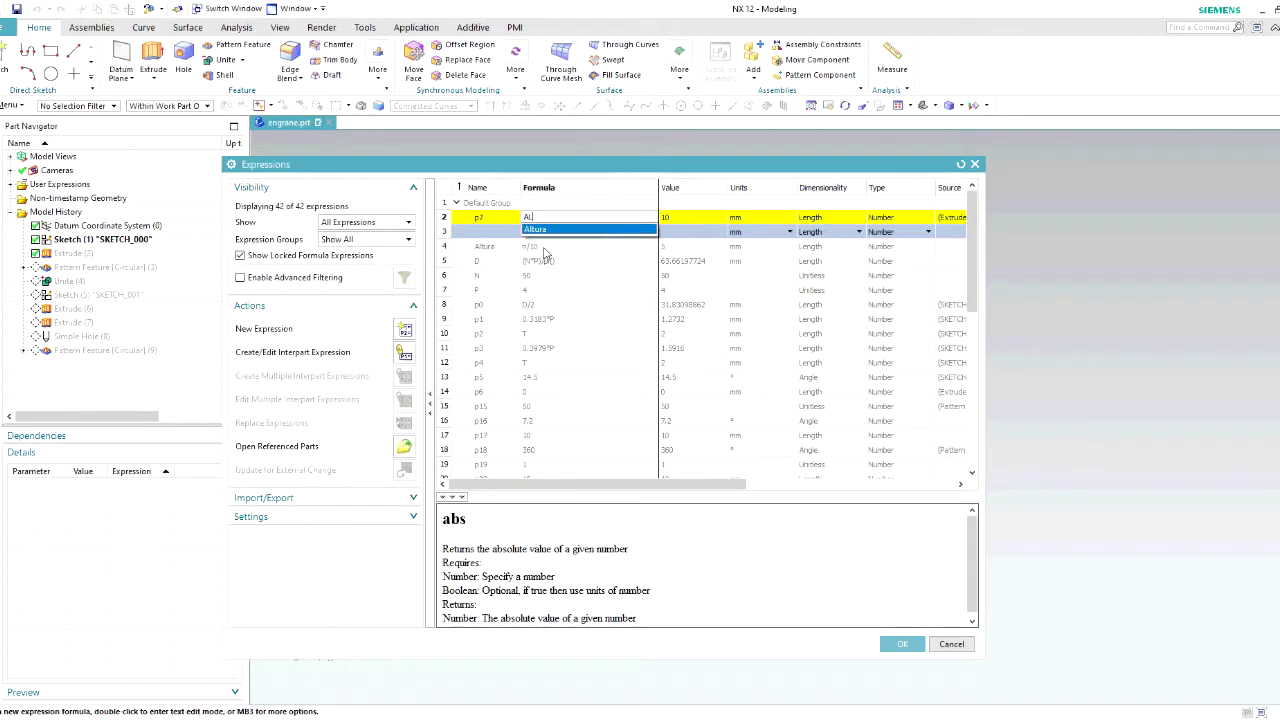
click(903, 644)
click(350, 626)
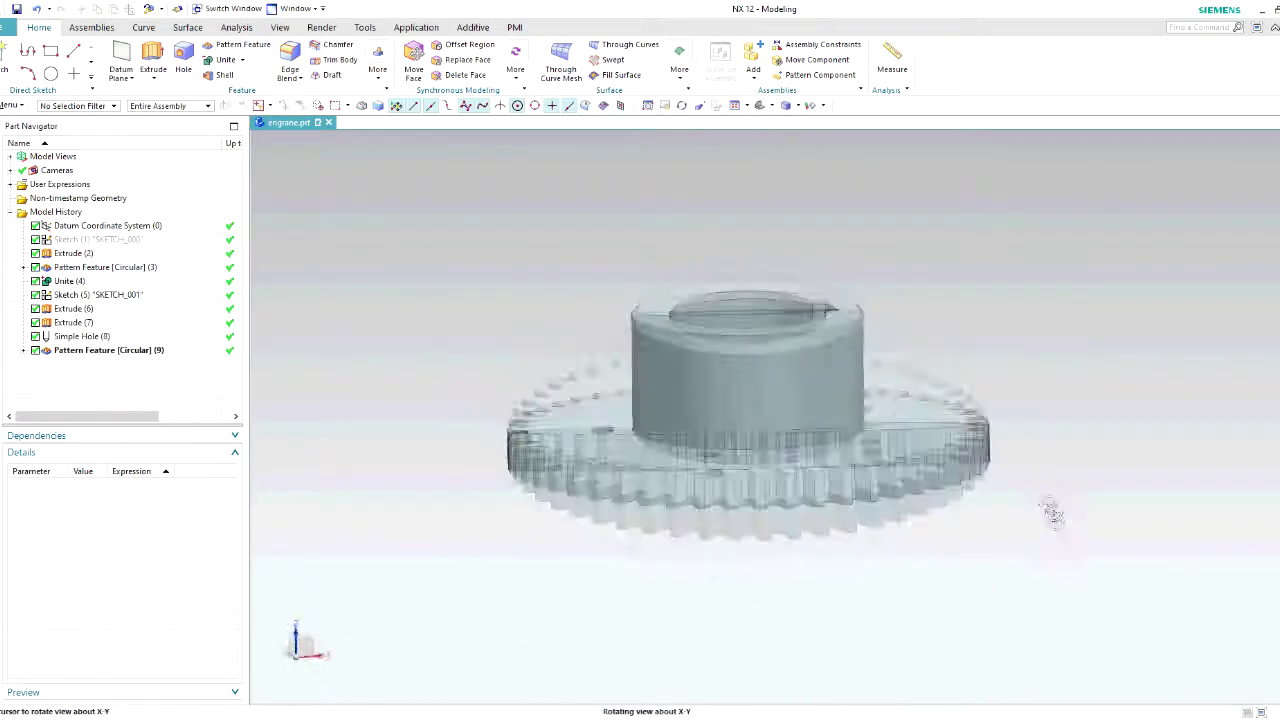
- Set the end distance of the hub extrusion, Extrude (6), to N/5
text(N)
click(353, 400)
text(/5)
key(Return)
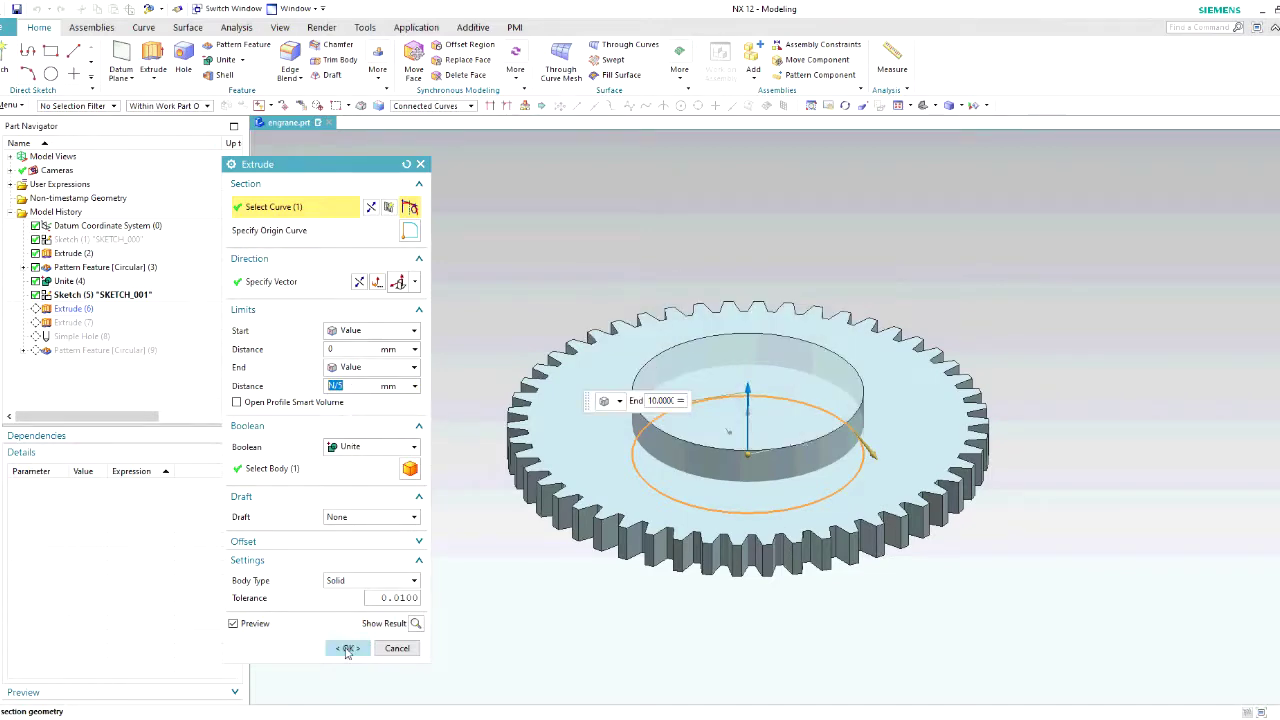
click(348, 649)
- Edit SKETCH_001 with rollback, naming the outer hub circle's diameter diametro with formula D/3, and move that dimension clear of the circles
mouse_move(672, 574)
middle_down()
mouse_move(907, 600)
mouse_move(791, 601)
mouse_move(797, 515)
mouse_move(785, 543)
middle_up()
right_click(94, 298)
click(156, 337)
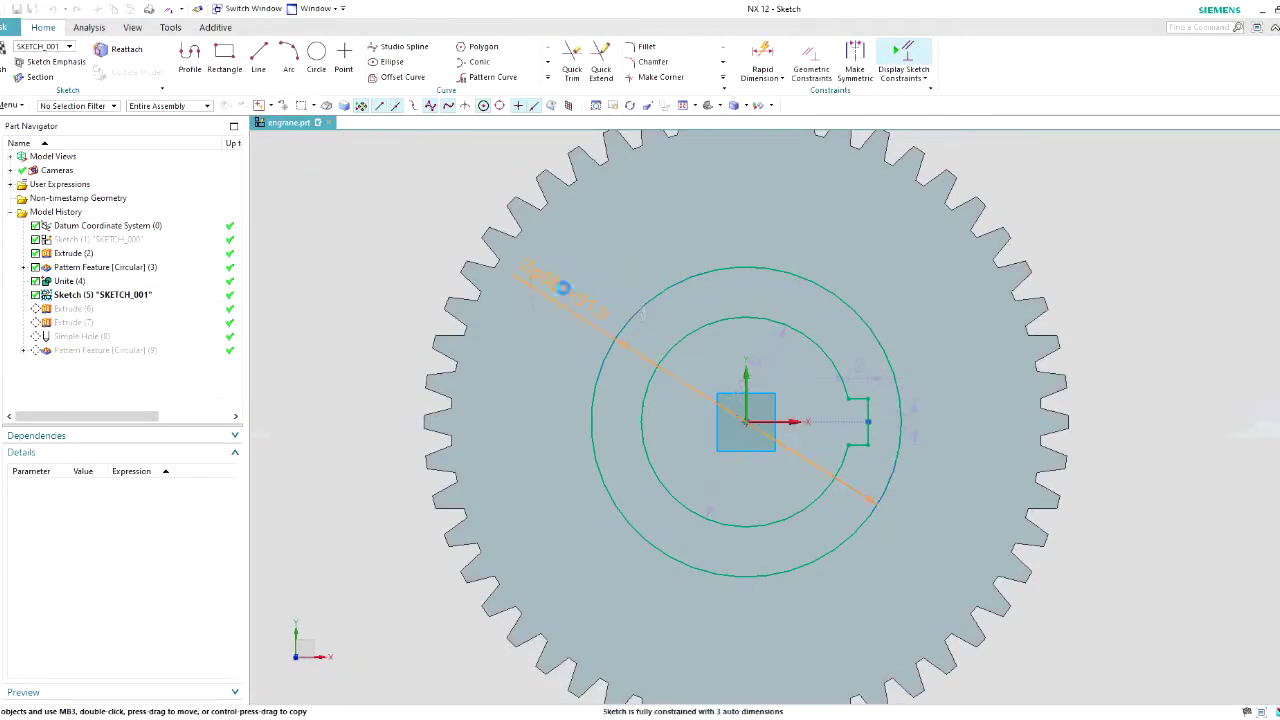
double_click(563, 288)
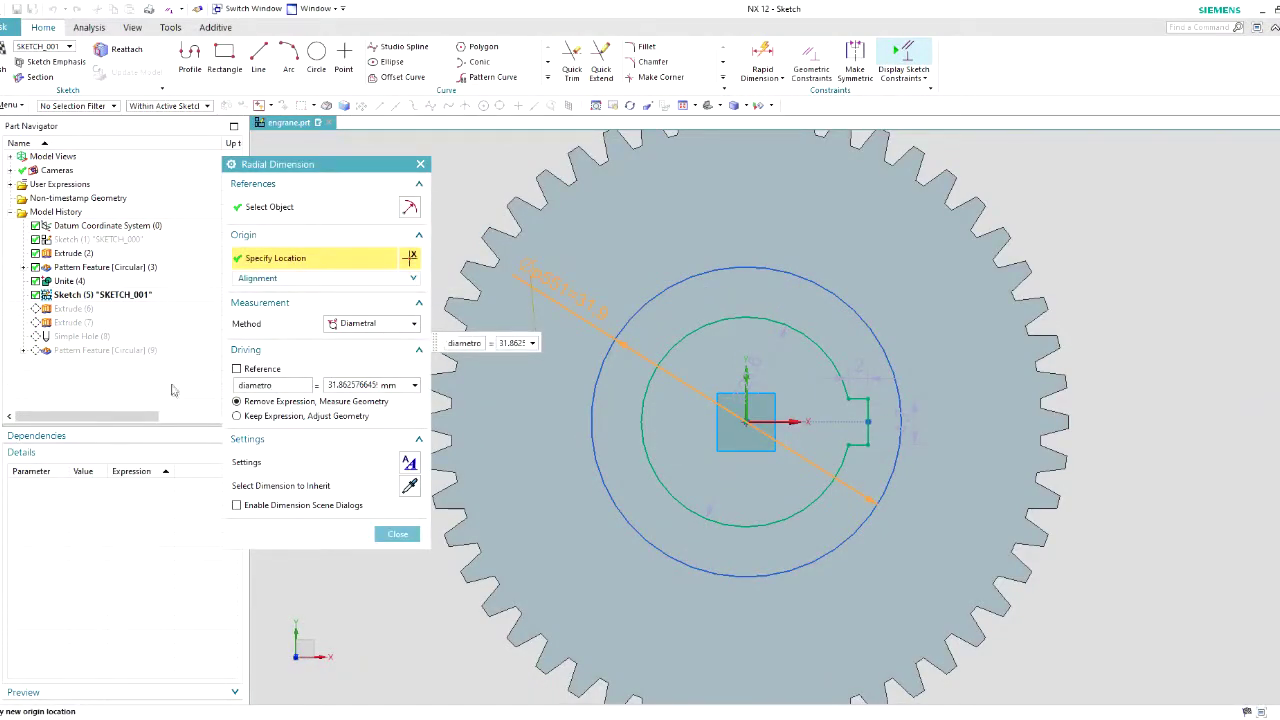
text(diametro/3)
key(Return)
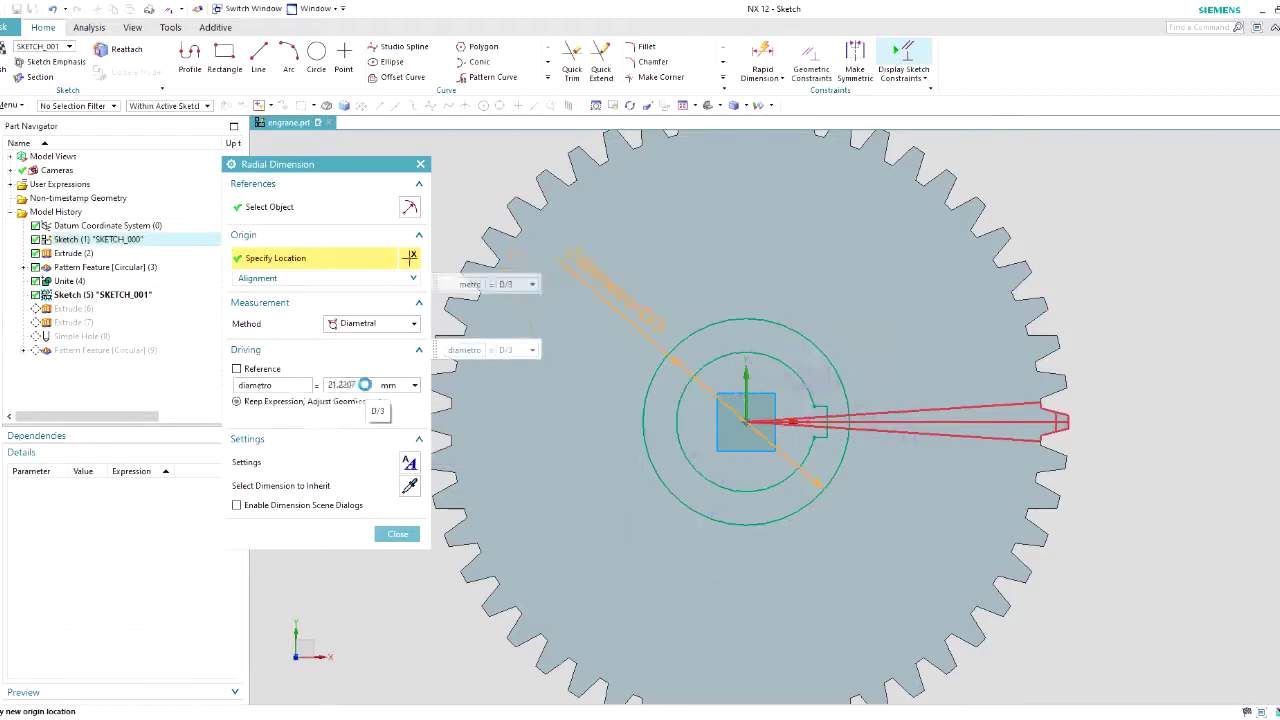
click(398, 534)
drag(643, 316, 377, 331)
- Name the bore circle's diameter Centro, set it to diametro/2, and move the dimension closer to the hub
scroll(771, 403, up, 2)
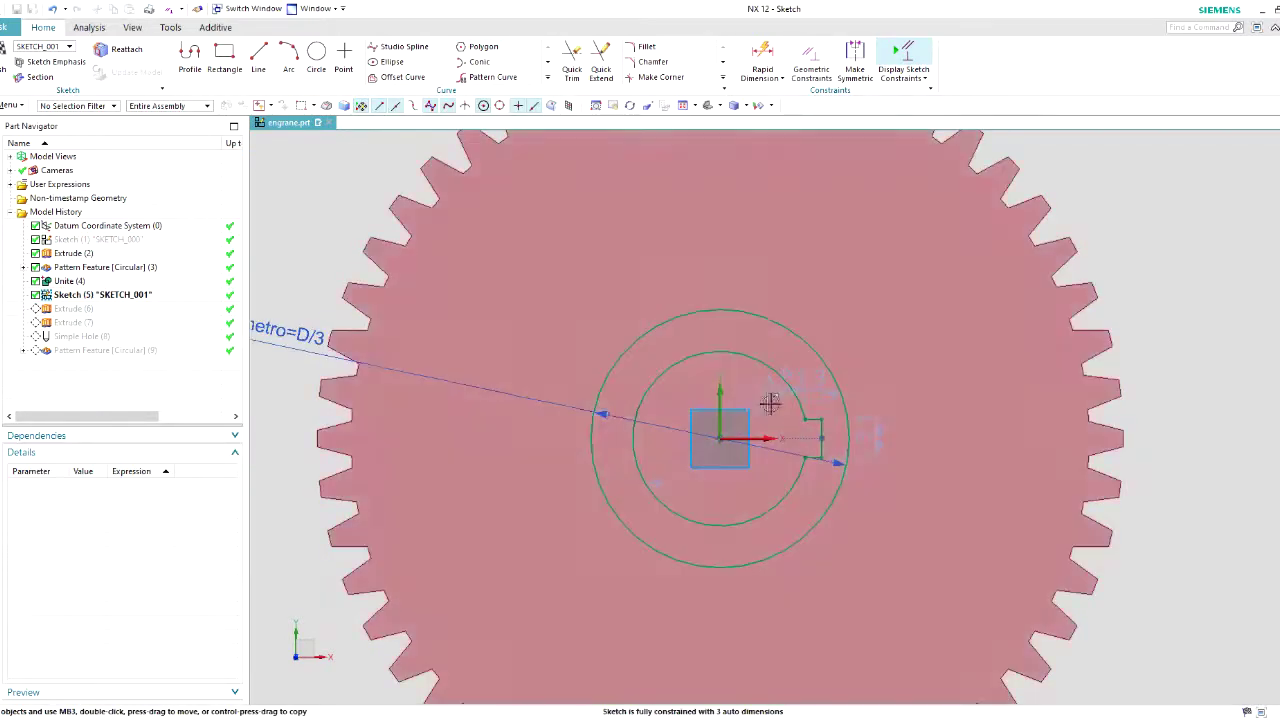
double_click(1118, 192)
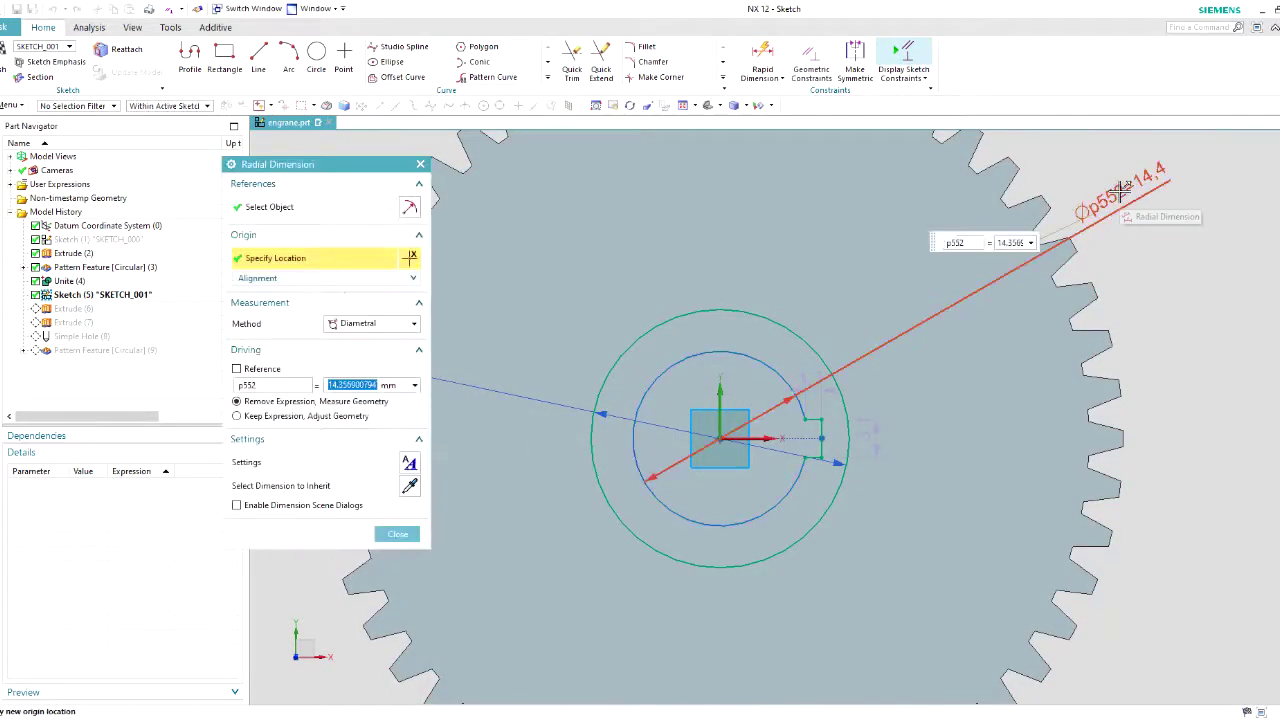
key(Escape)
double_click(1142, 192)
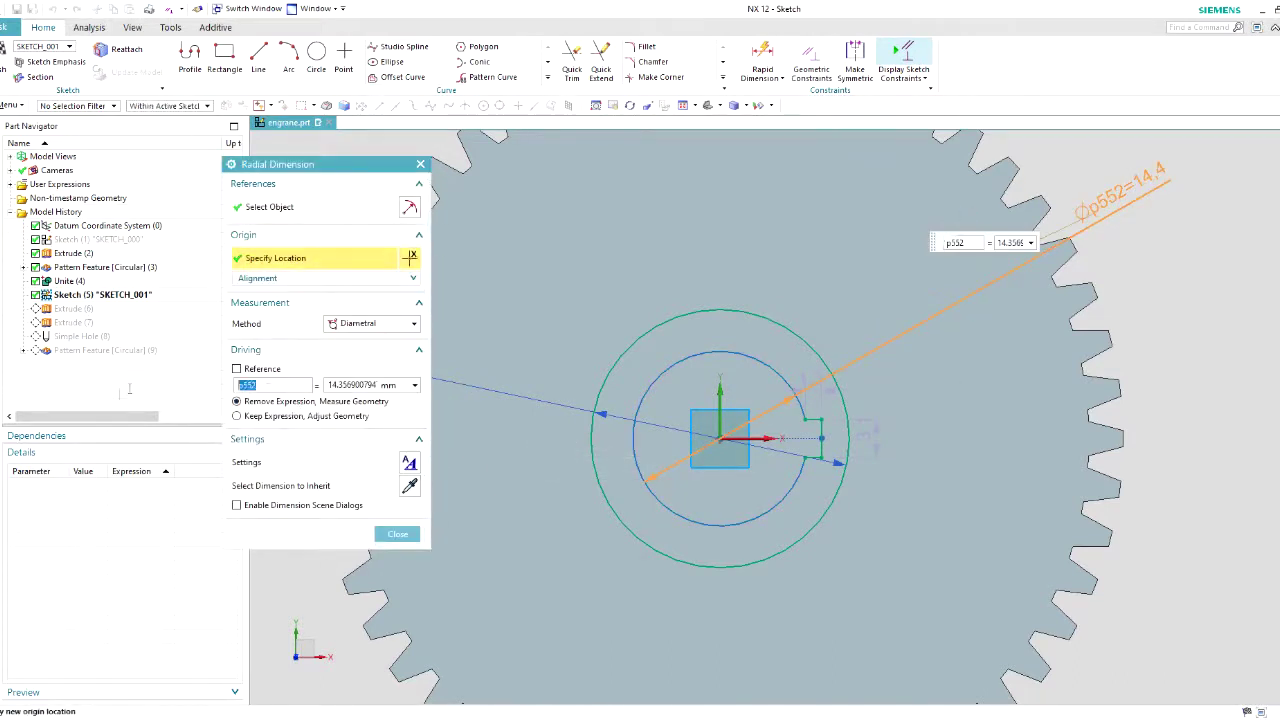
key(Tab)
text(di)
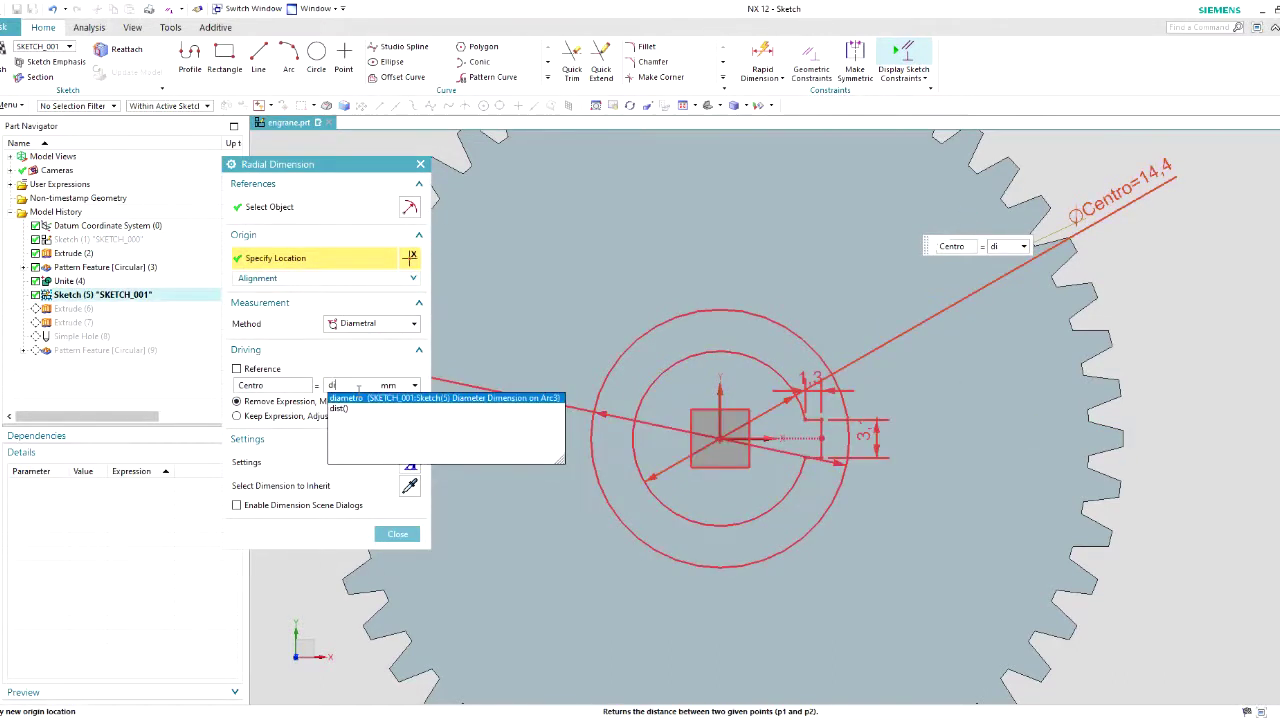
key(Return)
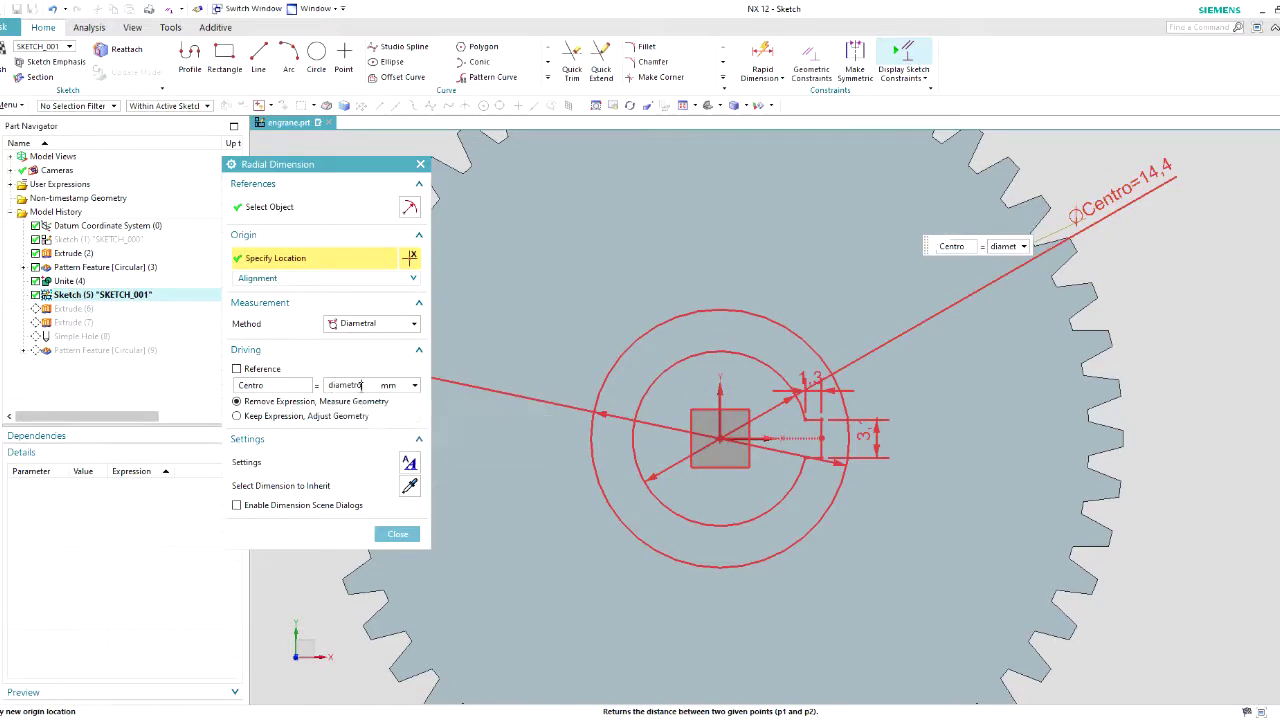
text(/2)
key(Return)
key(Return)
drag(1135, 194, 943, 294)
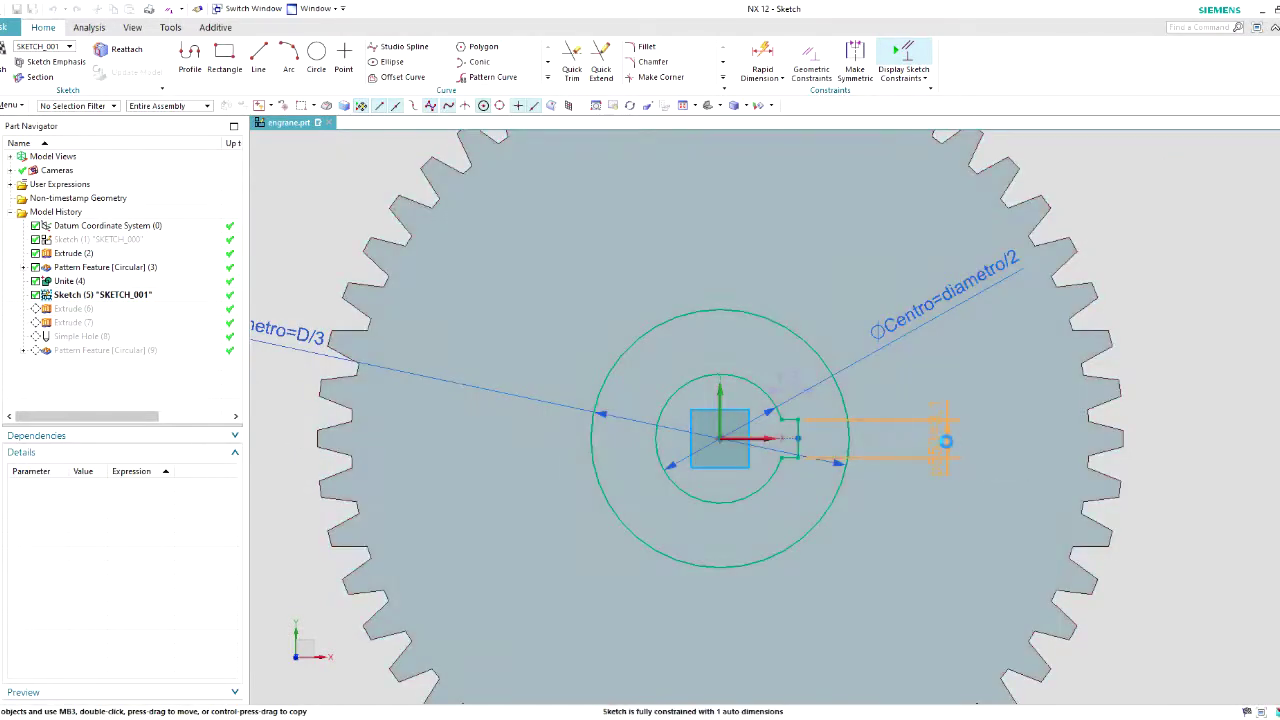
- Name the keyway width dimension ancho and set it to centro/2.5
double_click(948, 440)
double_click(243, 433)
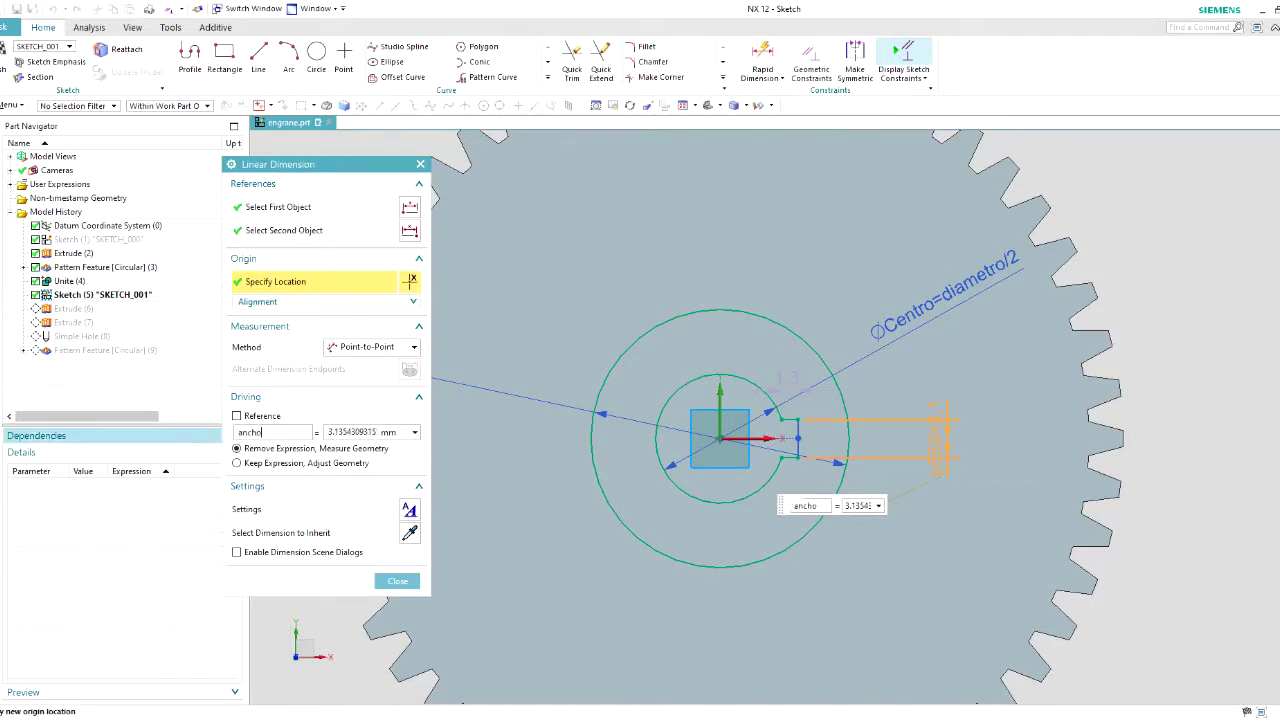
text(centro/)
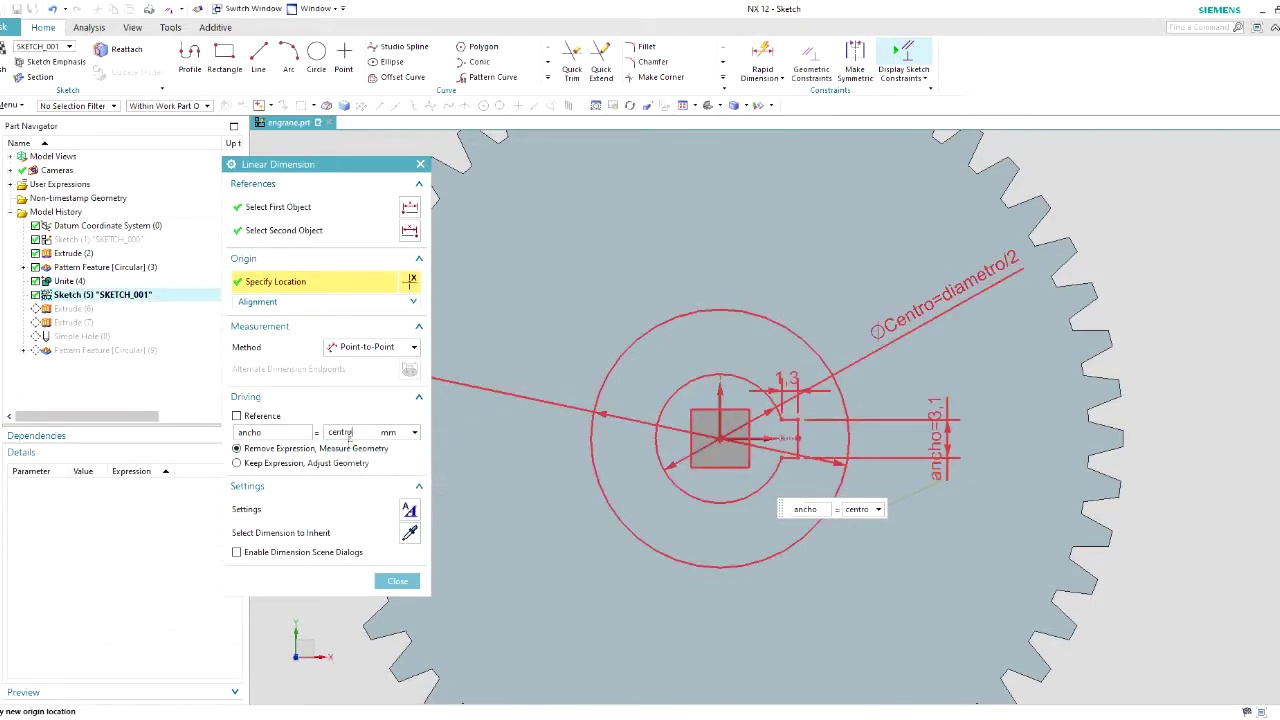
click(397, 581)
- Dimension the gap between the keyway end and the hub circle as separacion with formula ancho/1.75, and finish the sketch
click(763, 60)
click(797, 428)
click(849, 429)
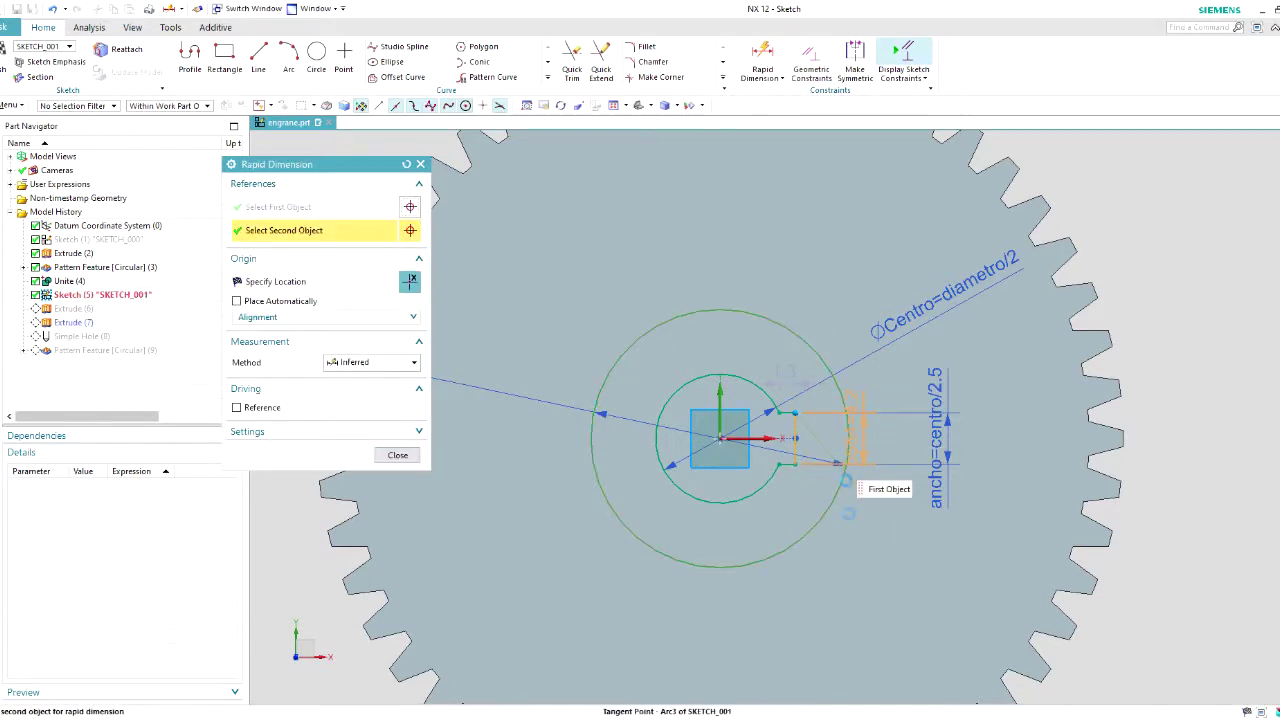
click(899, 592)
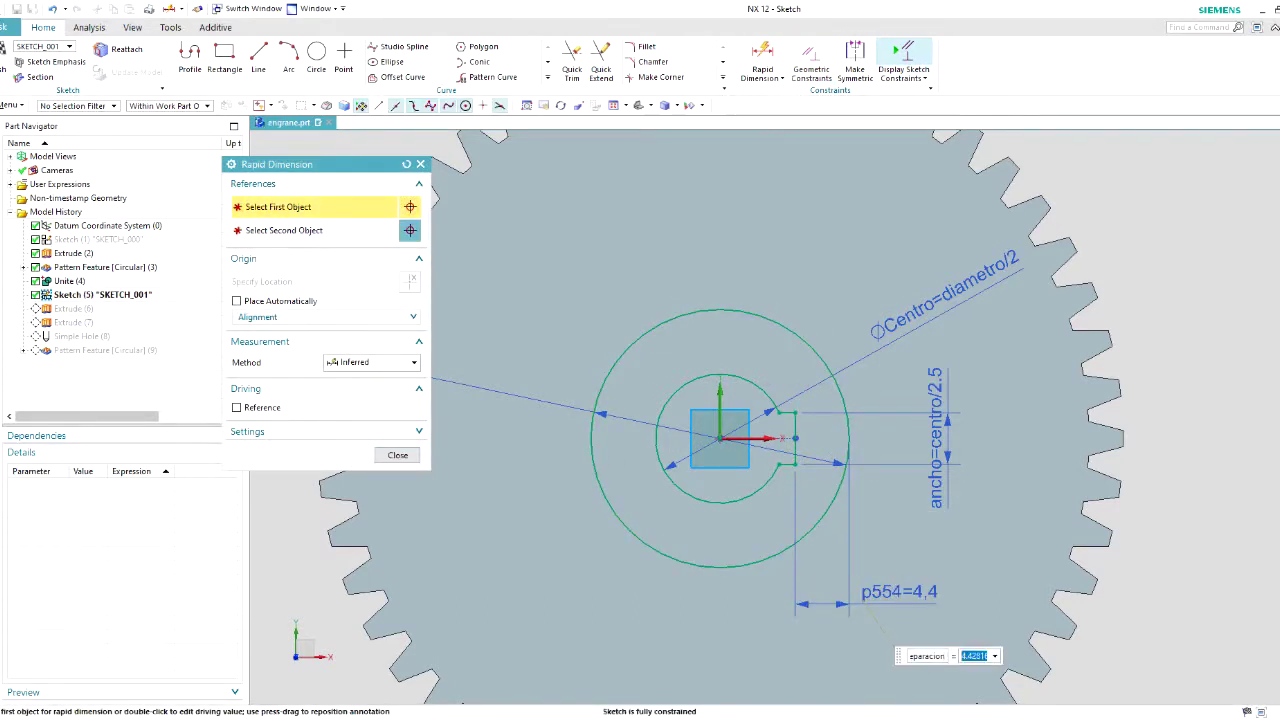
text(ancho/1.75)
key(Return)
click(397, 455)
scroll(1080, 356, down, 3)
click(3, 60)
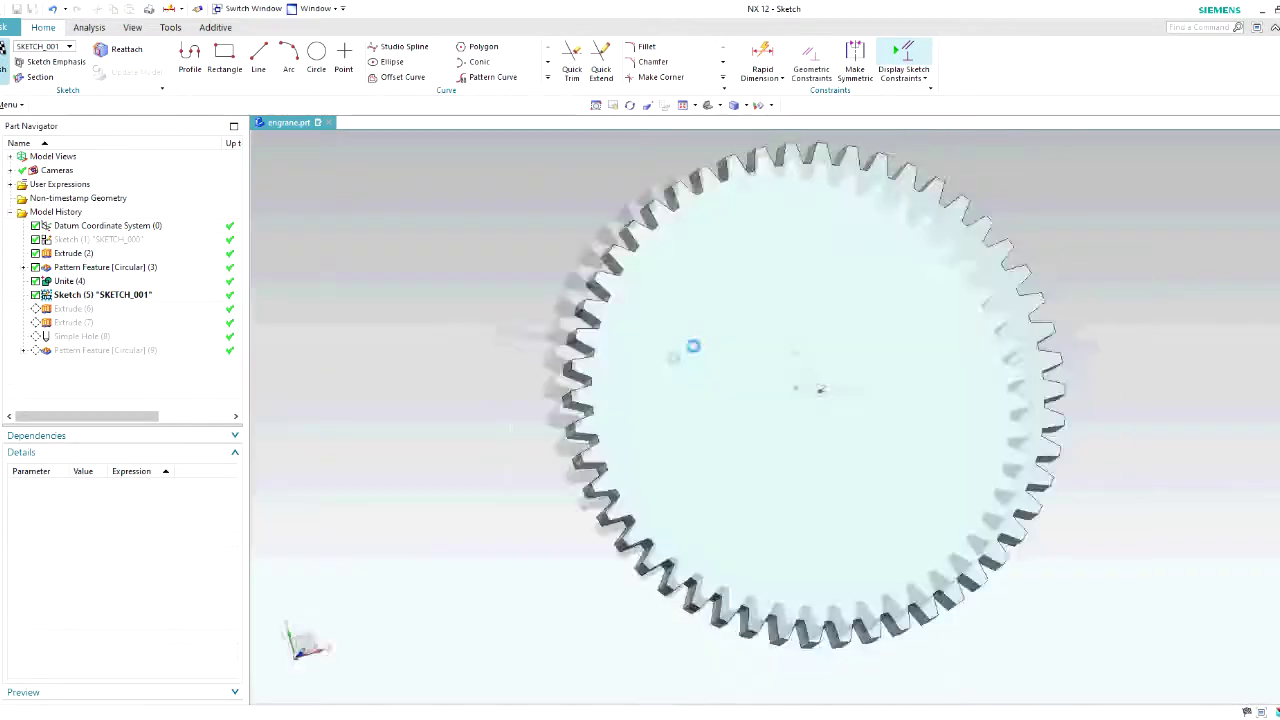
- Open the position sketch of Simple Hole (8) for editing
right_drag(782, 352, 782, 382)
mouse_move(790, 384)
middle_down()
mouse_move(986, 383)
mouse_move(985, 396)
middle_up()
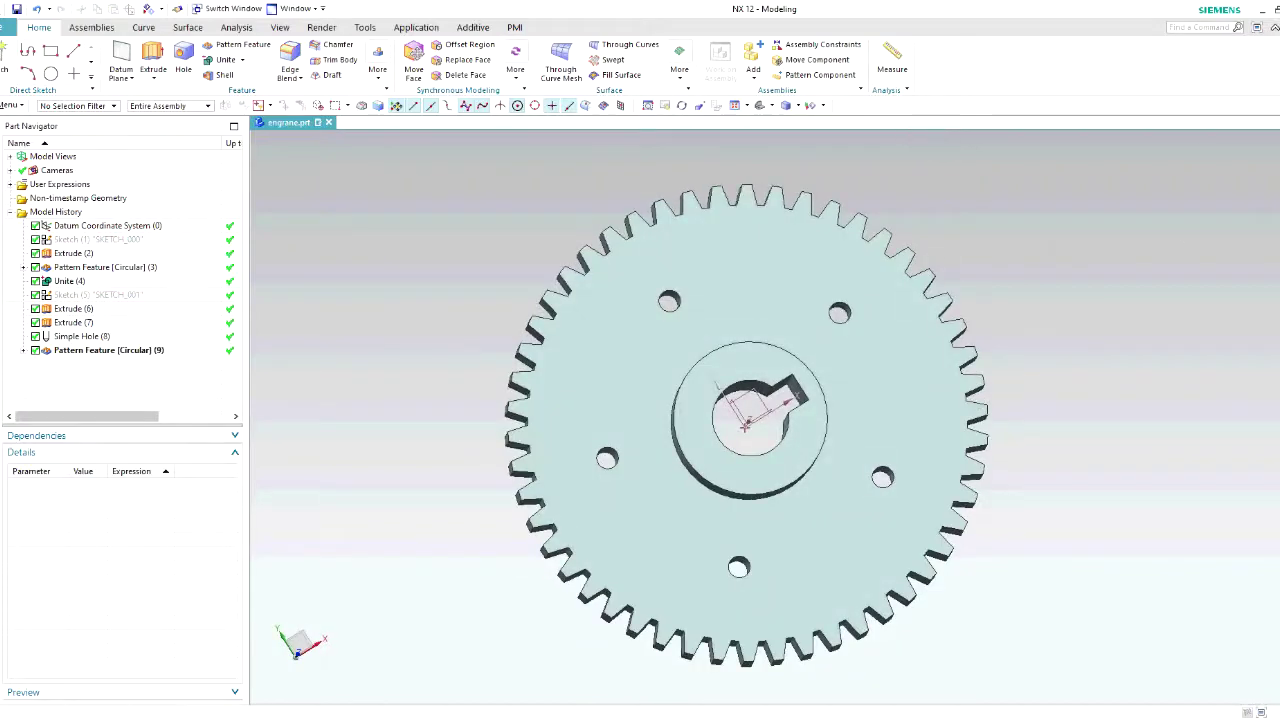
click(99, 295)
click(80, 336)
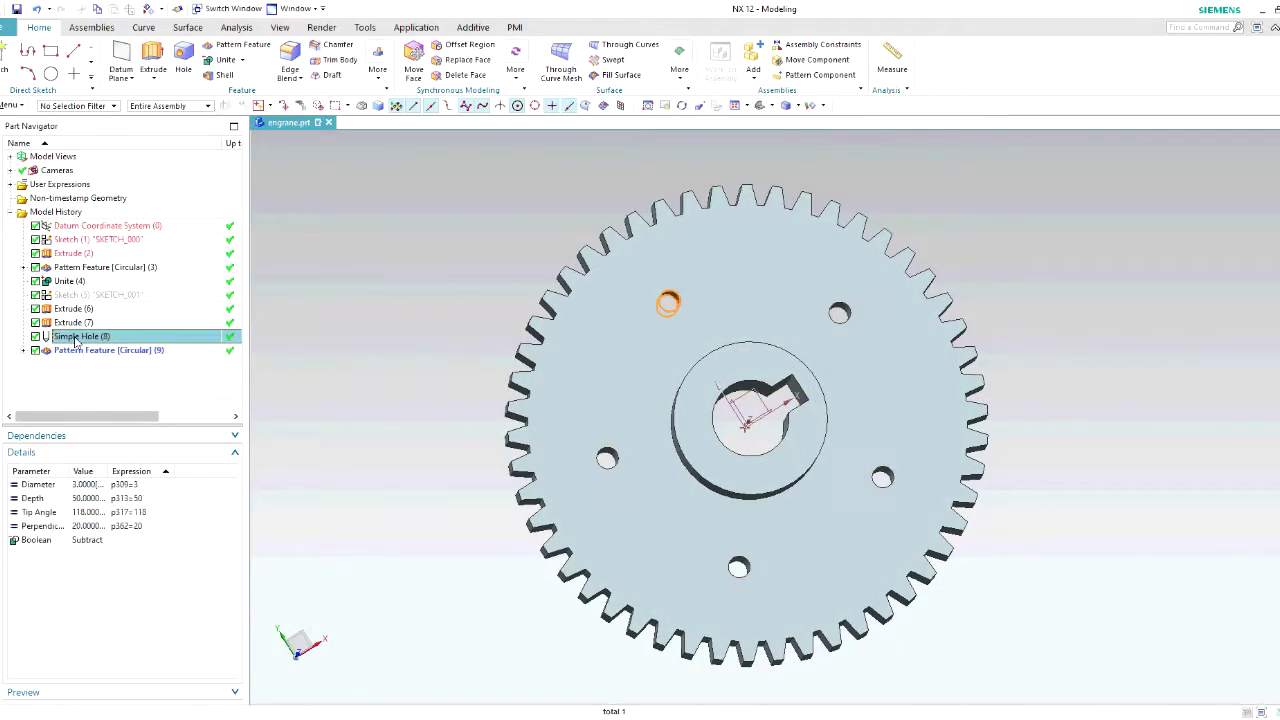
right_click(80, 336)
click(115, 397)
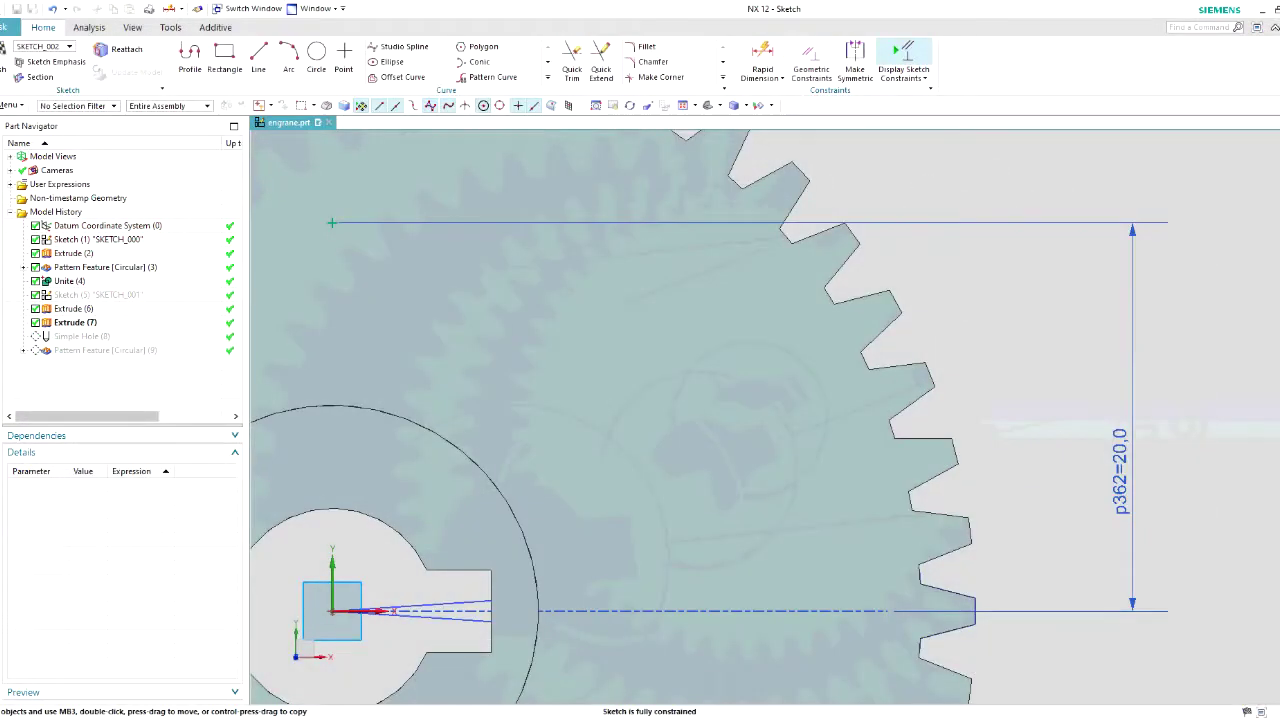
- Name the hole's vertical distance from the gear center ubicacion, set it to D/3.5, and finish the sketch
click(1118, 472)
double_click(1118, 472)
drag(299, 408, 1, 417)
text(ubicacion)
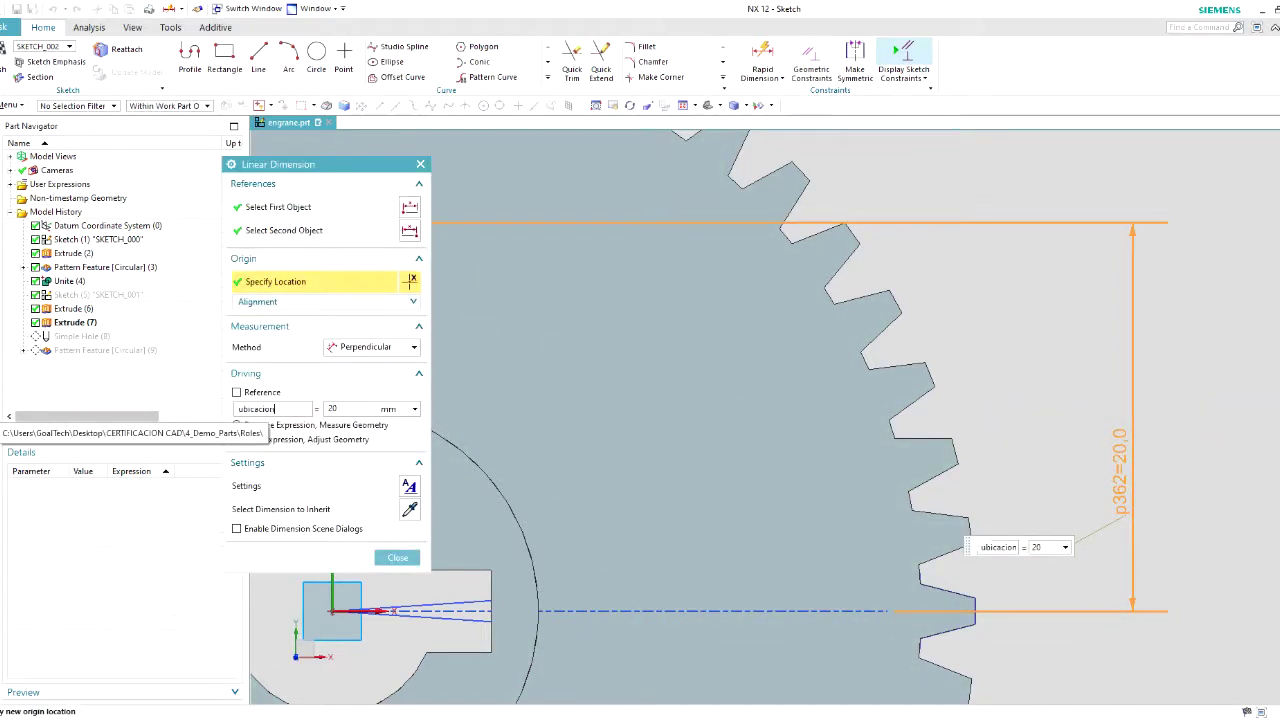
key(Tab)
text(D/3.5)
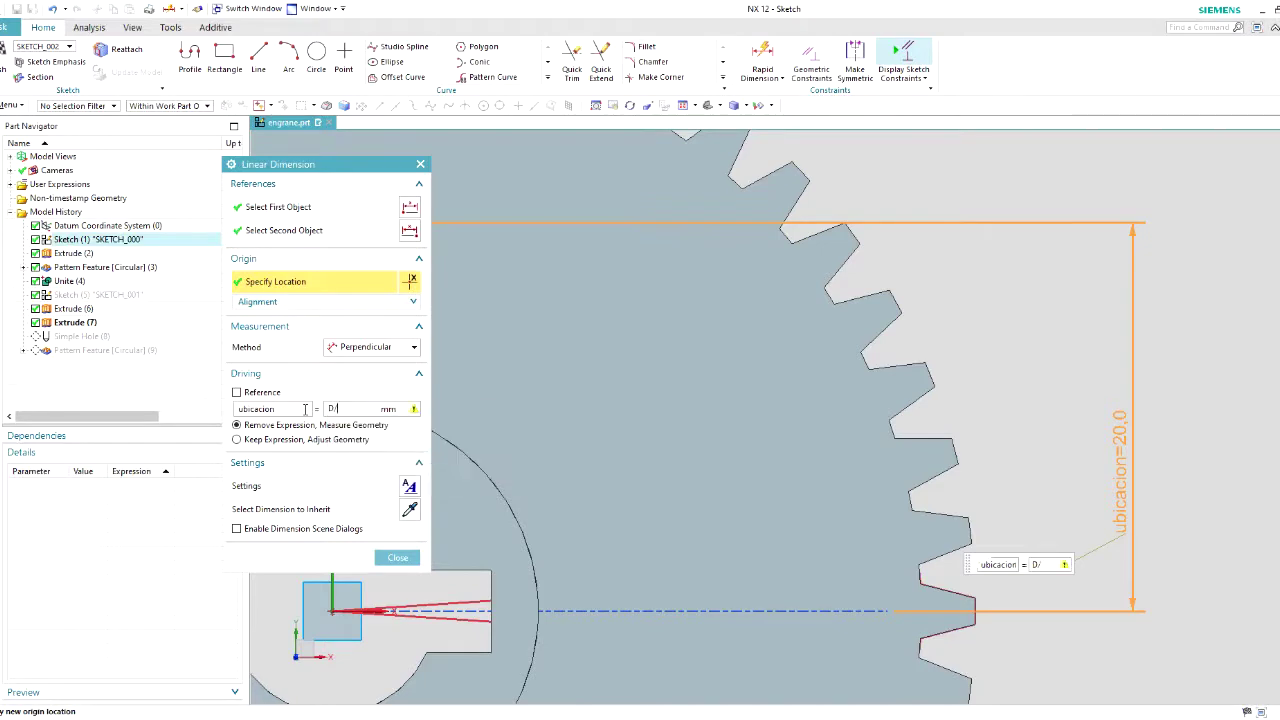
key(Return)
click(398, 557)
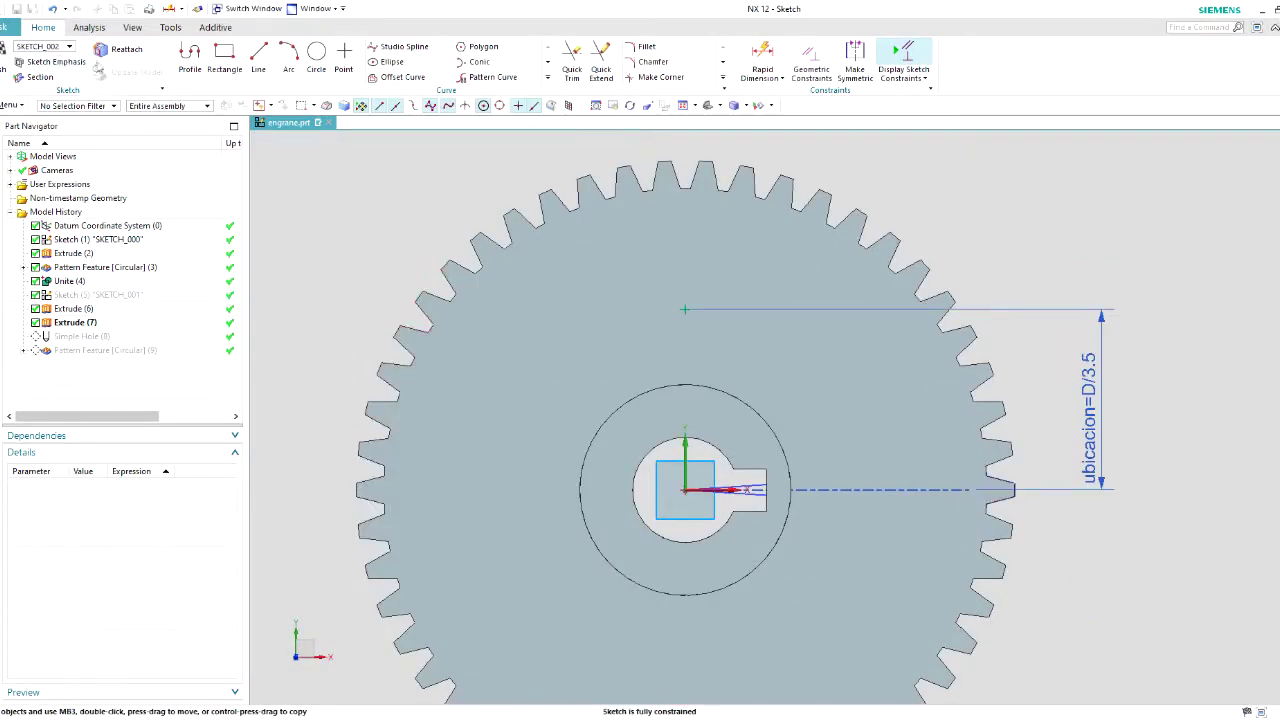
key(ctrl+q)
- Chamfer the rim edges of all the bolt holes on both faces of the gear with a symmetric 0.5 mm distance
click(334, 45)
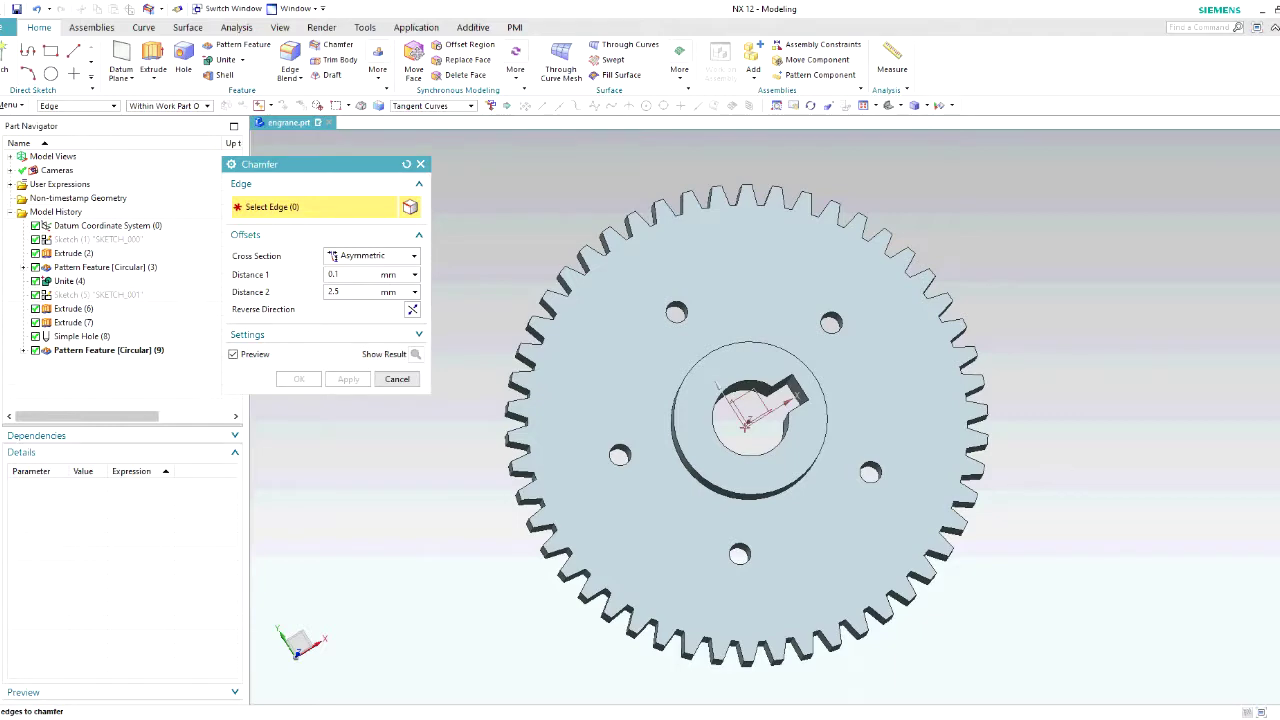
middle_drag(1028, 276, 1024, 261)
scroll(666, 333, up, 3)
click(690, 283)
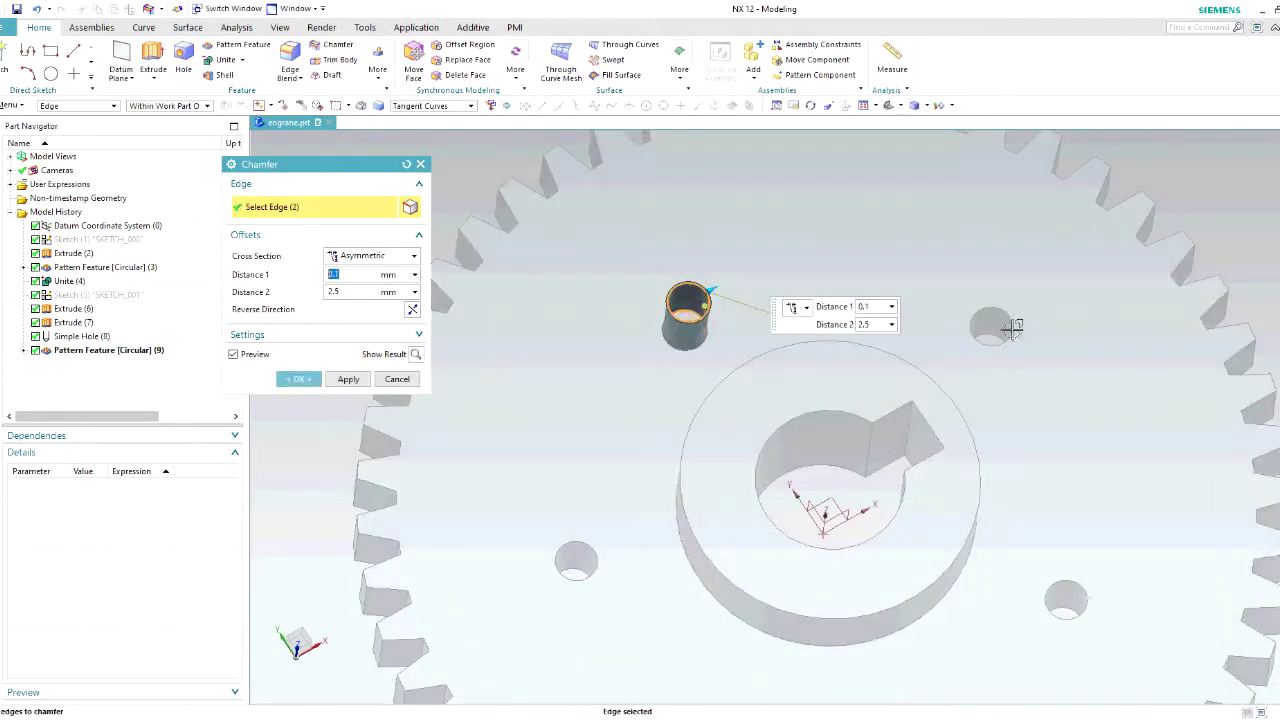
click(378, 259)
click(366, 272)
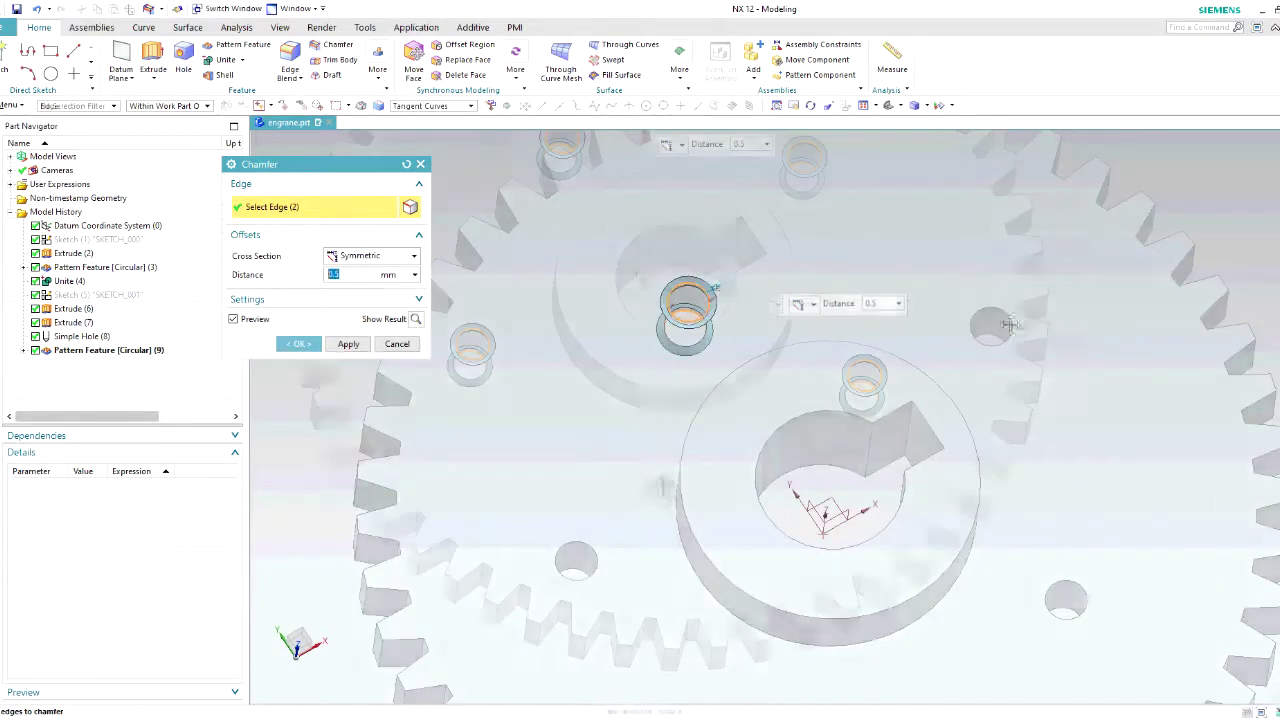
middle_drag(772, 508, 807, 437)
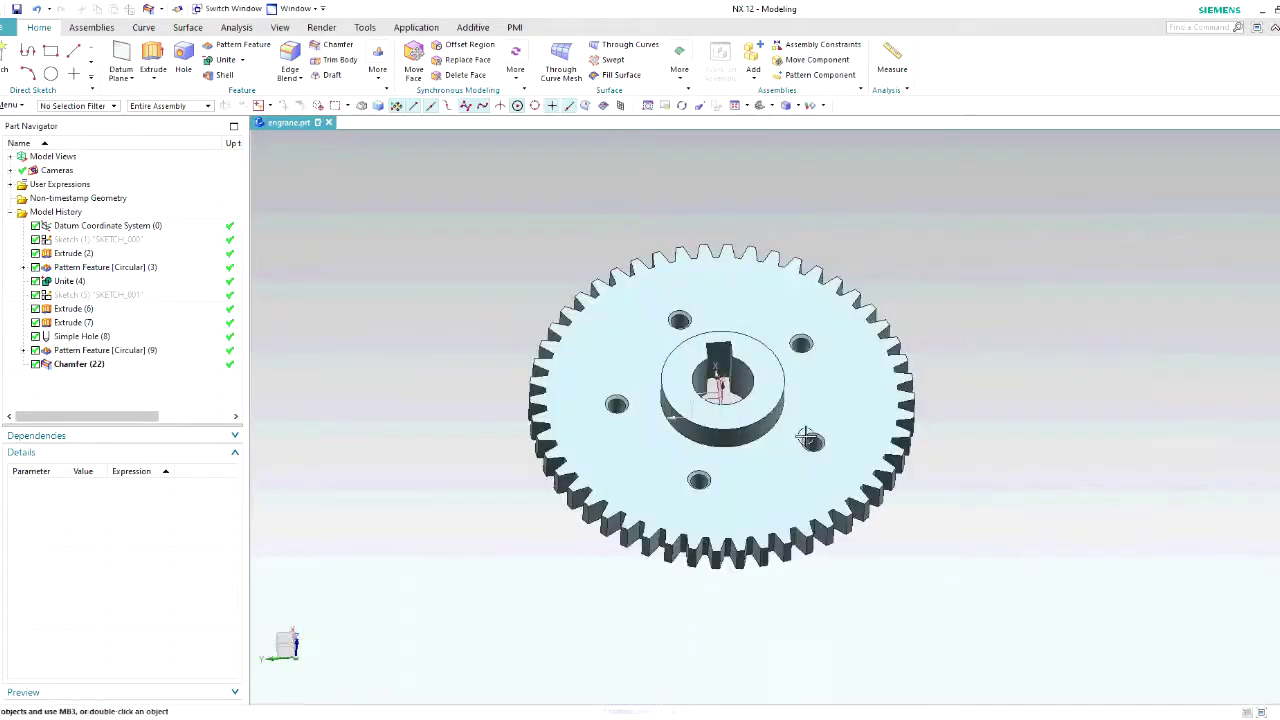
scroll(778, 300, up, 3)
scroll(866, 280, down, 4)
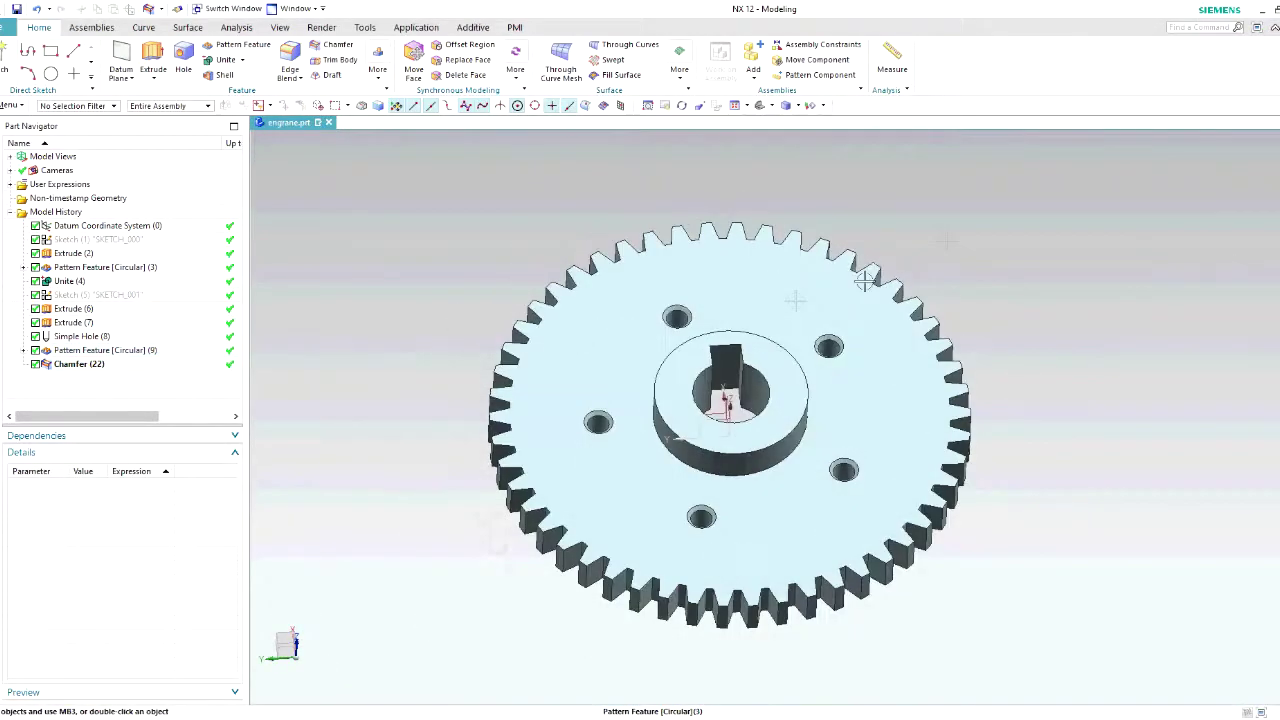
- Create a length expression named D_hole with a value of 1 mm and close the expressions list
key(ctrl+e)
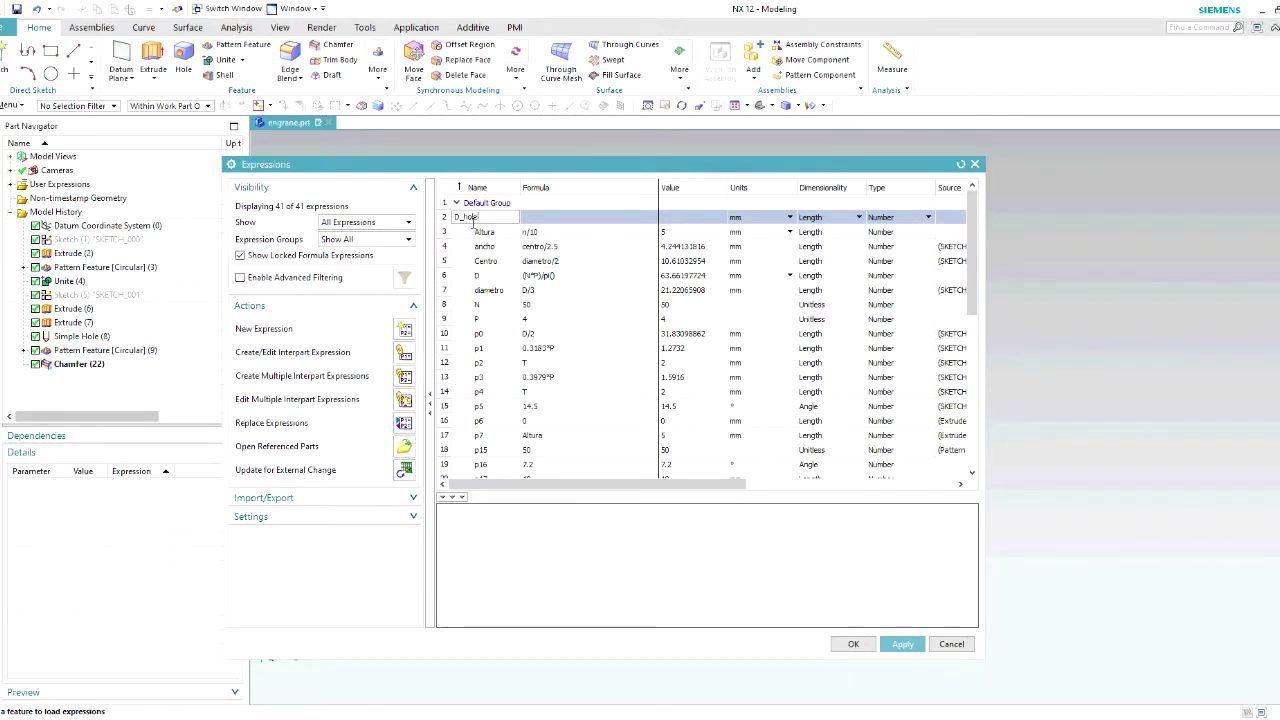
key(Return)
click(909, 648)
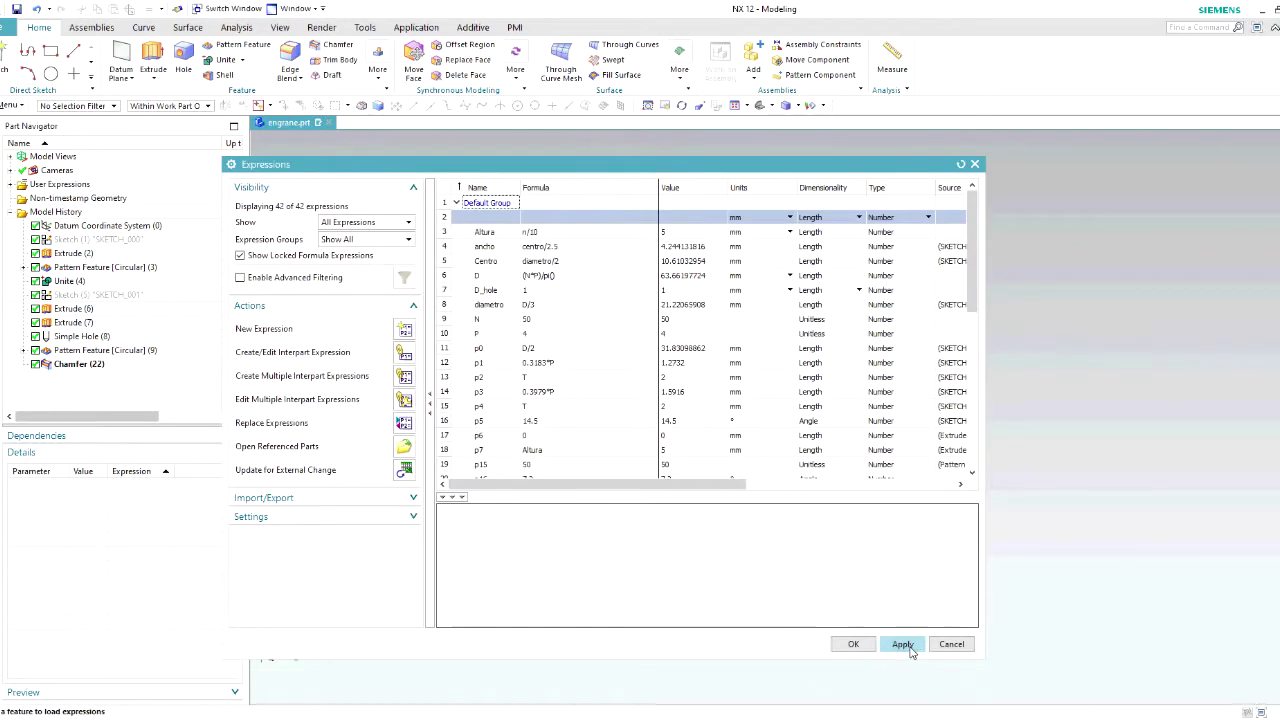
click(857, 644)
- Edit Simple Hole (8) so its diameter is driven by the D_hole expression
double_click(155, 336)
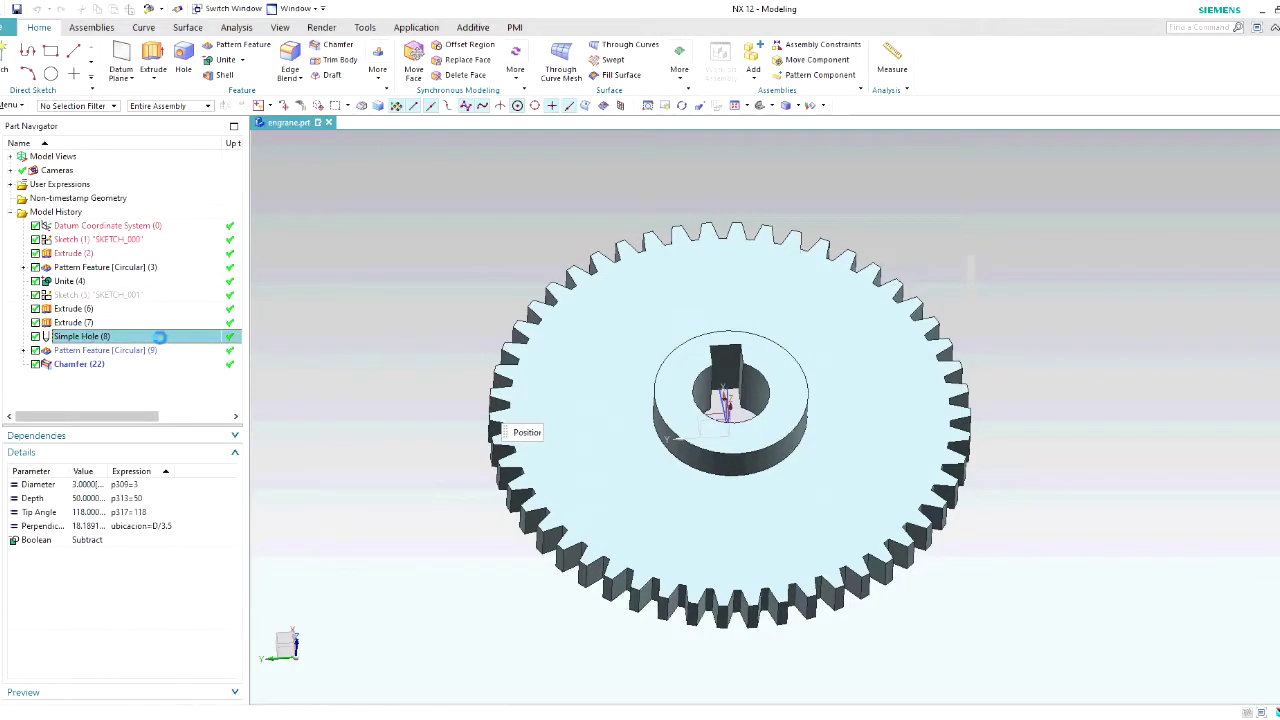
text(D)
double_click(390, 397)
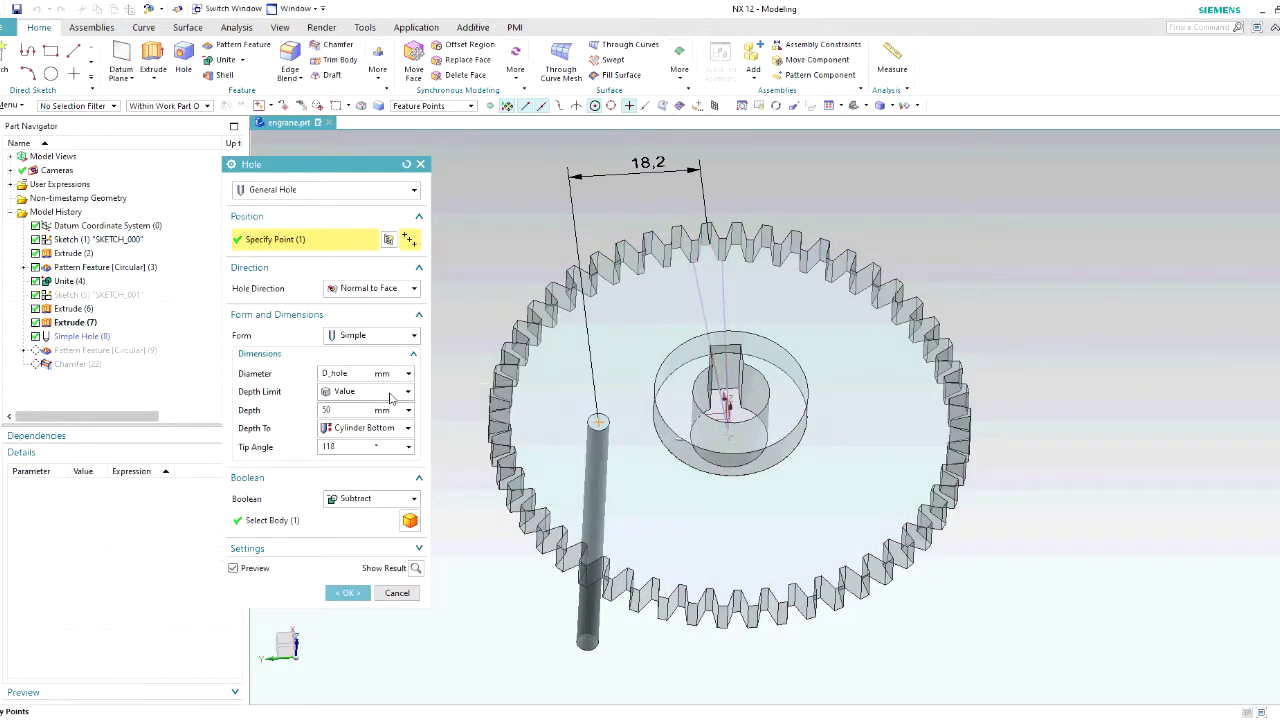
click(347, 593)
- Set the distance of the bolt-hole chamfer, Chamfer (22), to D_hole/10
scroll(640, 320, up, 5)
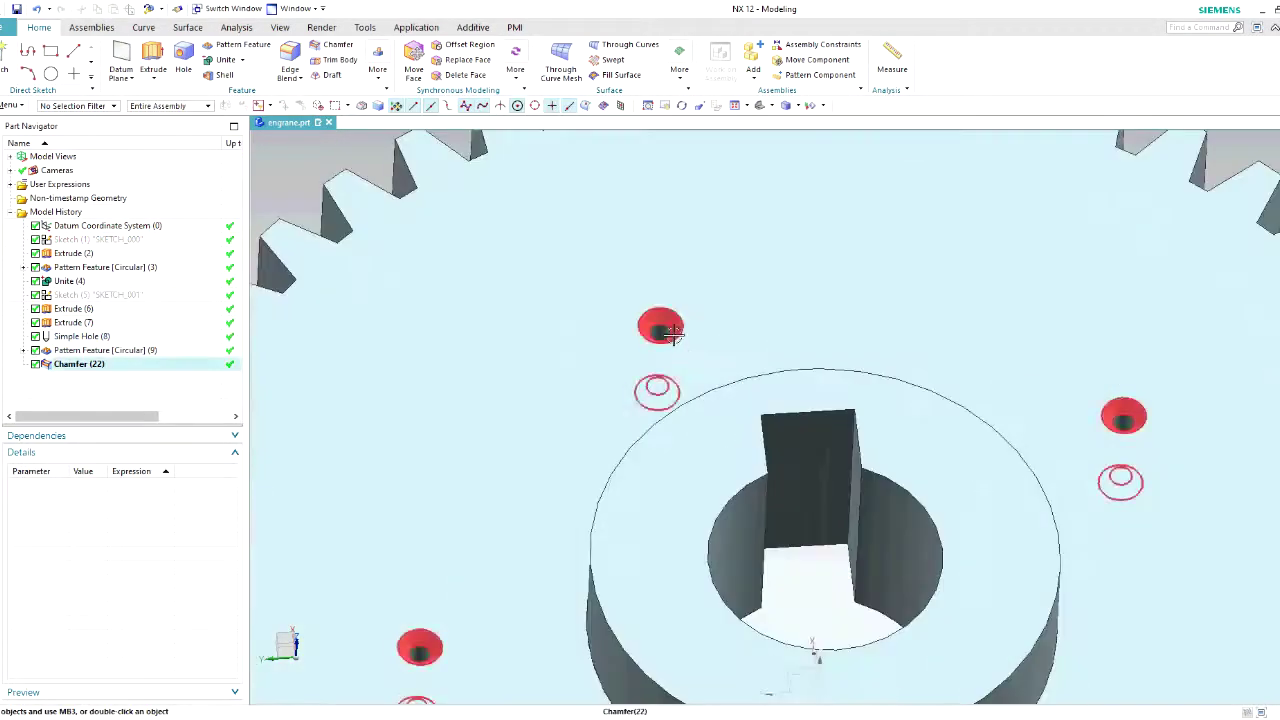
double_click(95, 364)
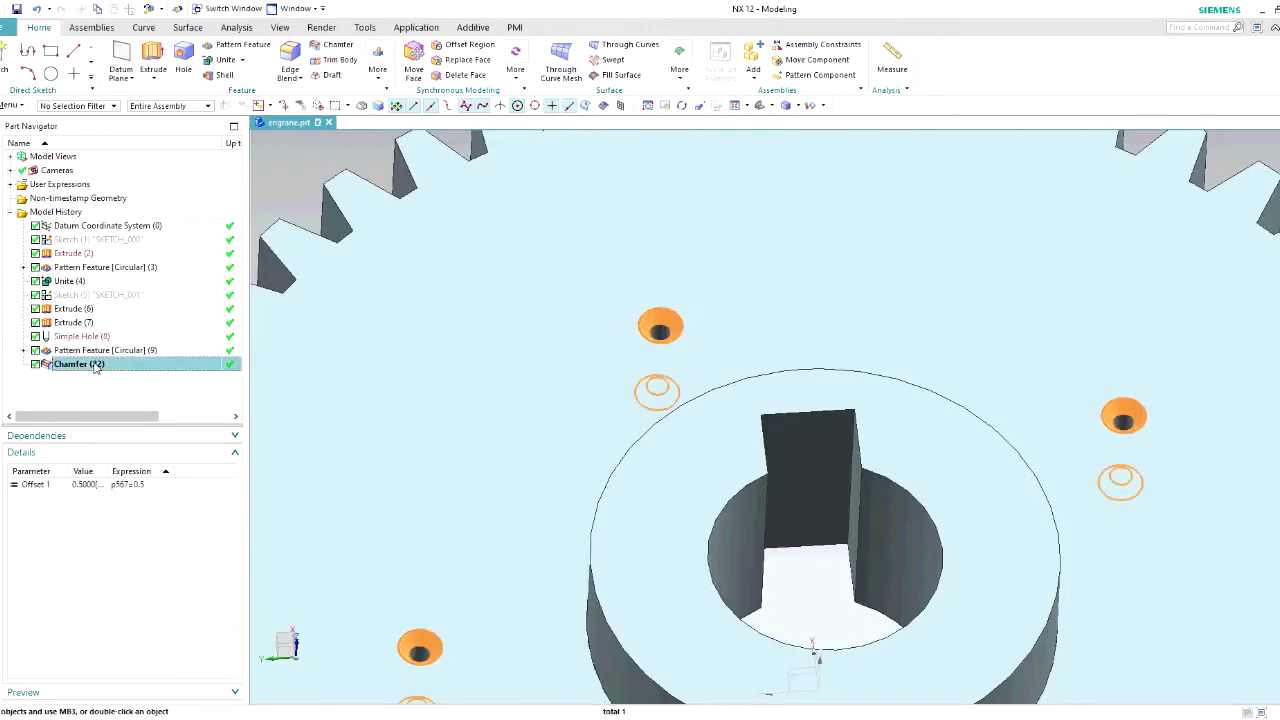
text(d)
double_click(343, 299)
text(/10)
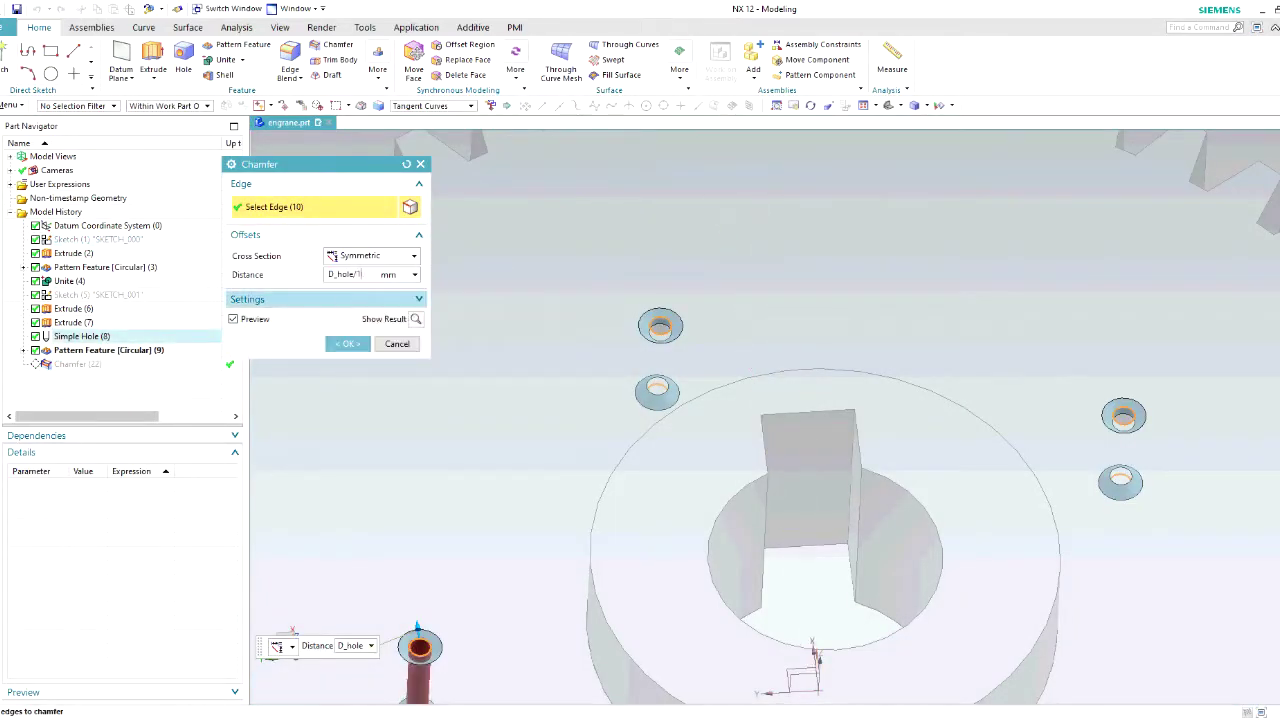
key(Return)
click(366, 345)
- Set the user expression D_hole to 5 to enlarge the bolt holes
scroll(666, 327, up, 5)
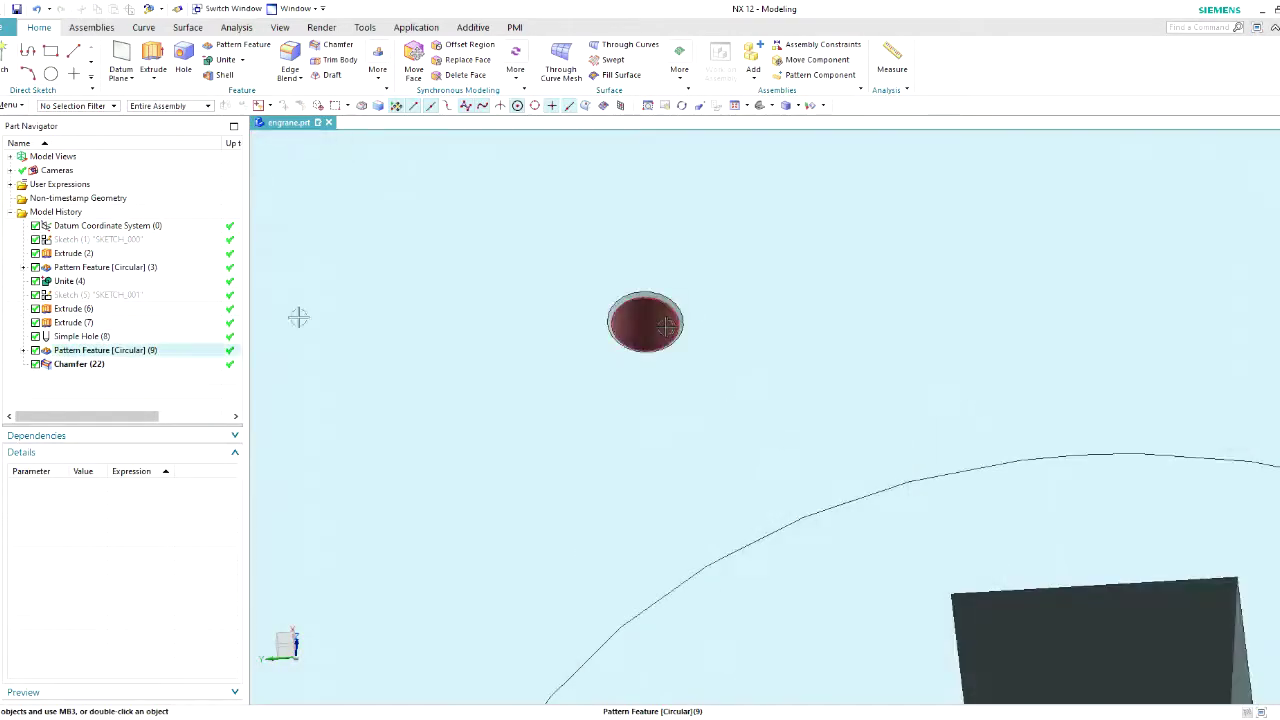
click(10, 184)
double_click(86, 226)
text(5)
key(Return)
scroll(608, 365, down, 8)
middle_drag(608, 366, 990, 395)
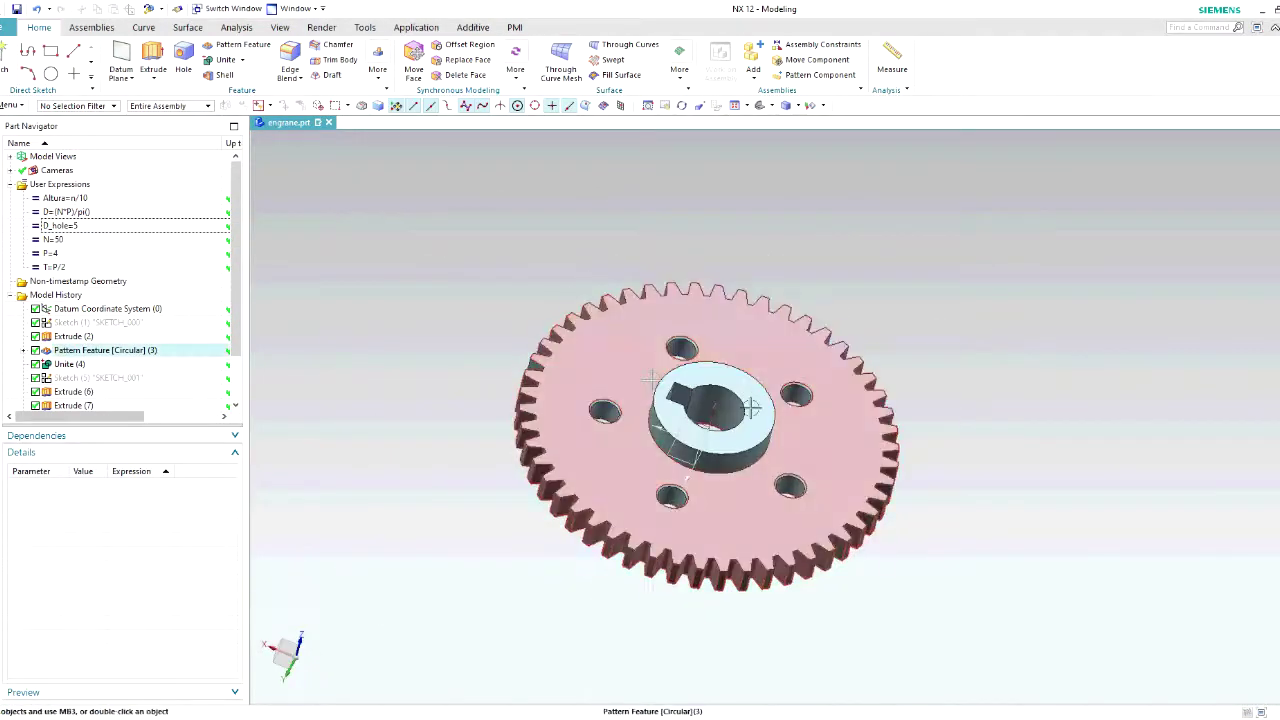
- Start an edge blend on the circular edge where the hub meets the gear face
scroll(820, 497, up, 3)
middle_drag(820, 497, 758, 436)
click(289, 60)
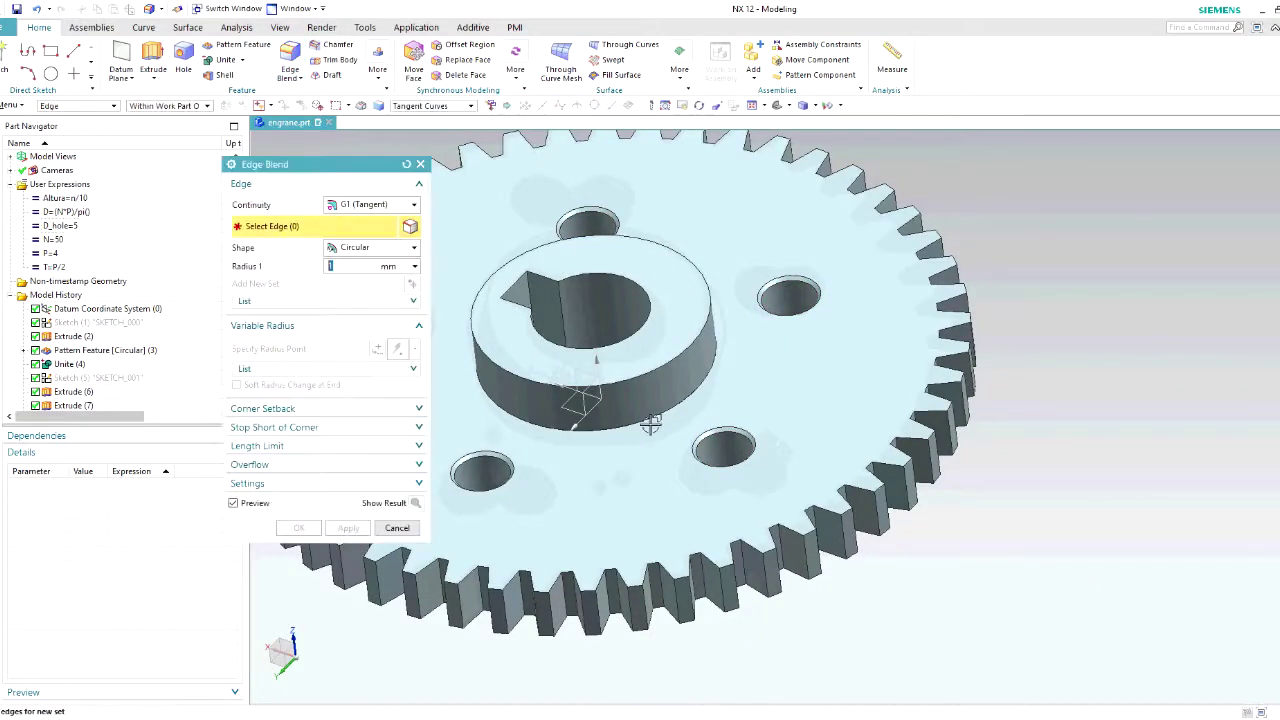
click(574, 426)
- Define the blend radius with the formula (diametro-Centro)/5 and create the blend around the hub base
click(415, 267)
click(455, 322)
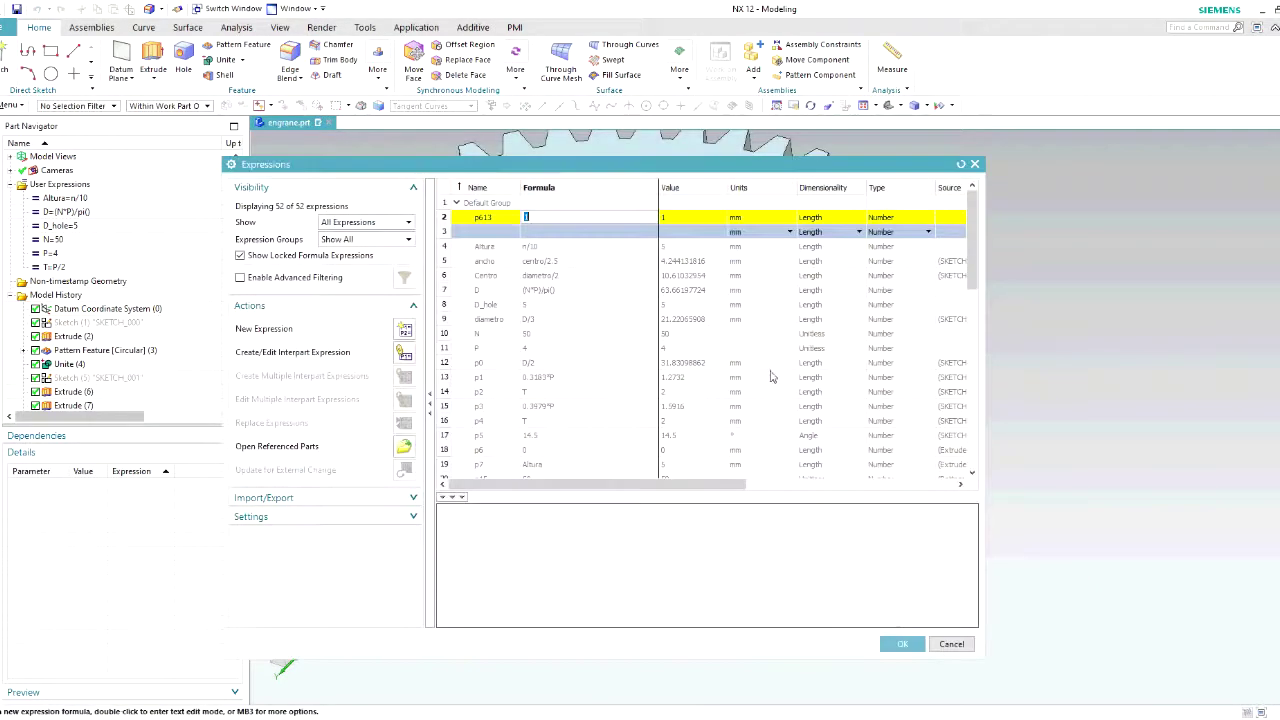
click(562, 321)
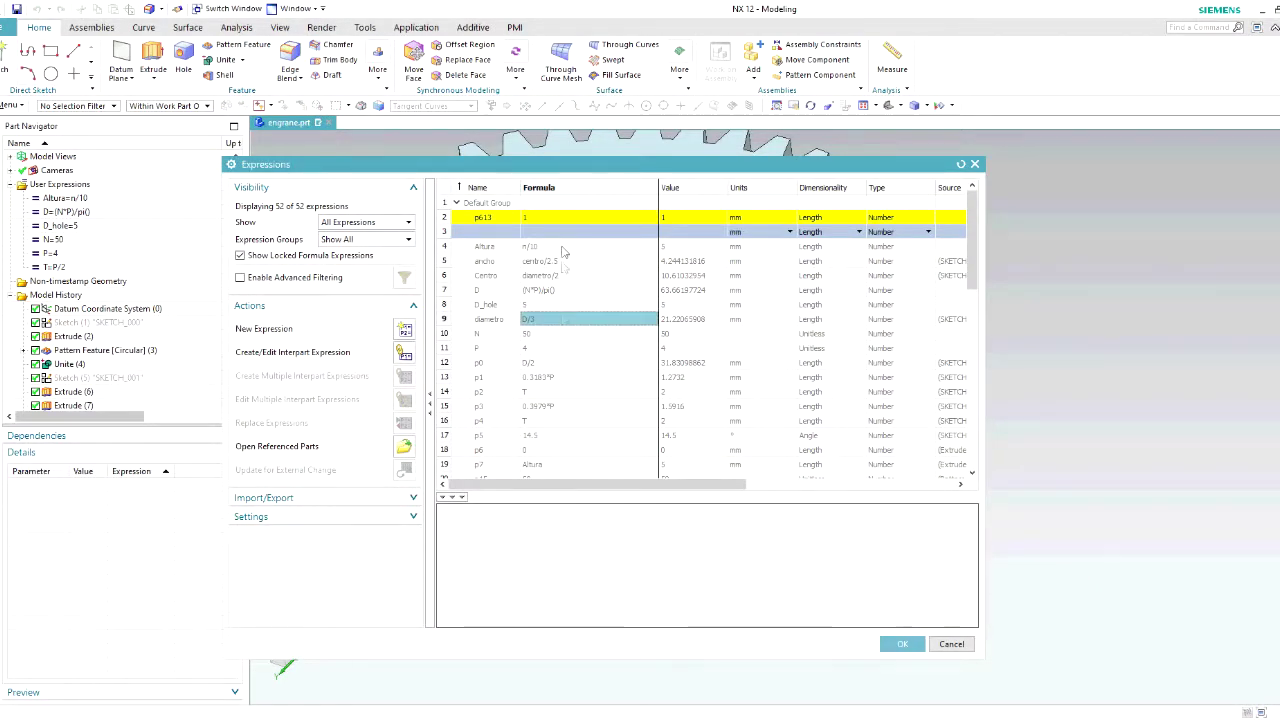
double_click(550, 216)
click(503, 321)
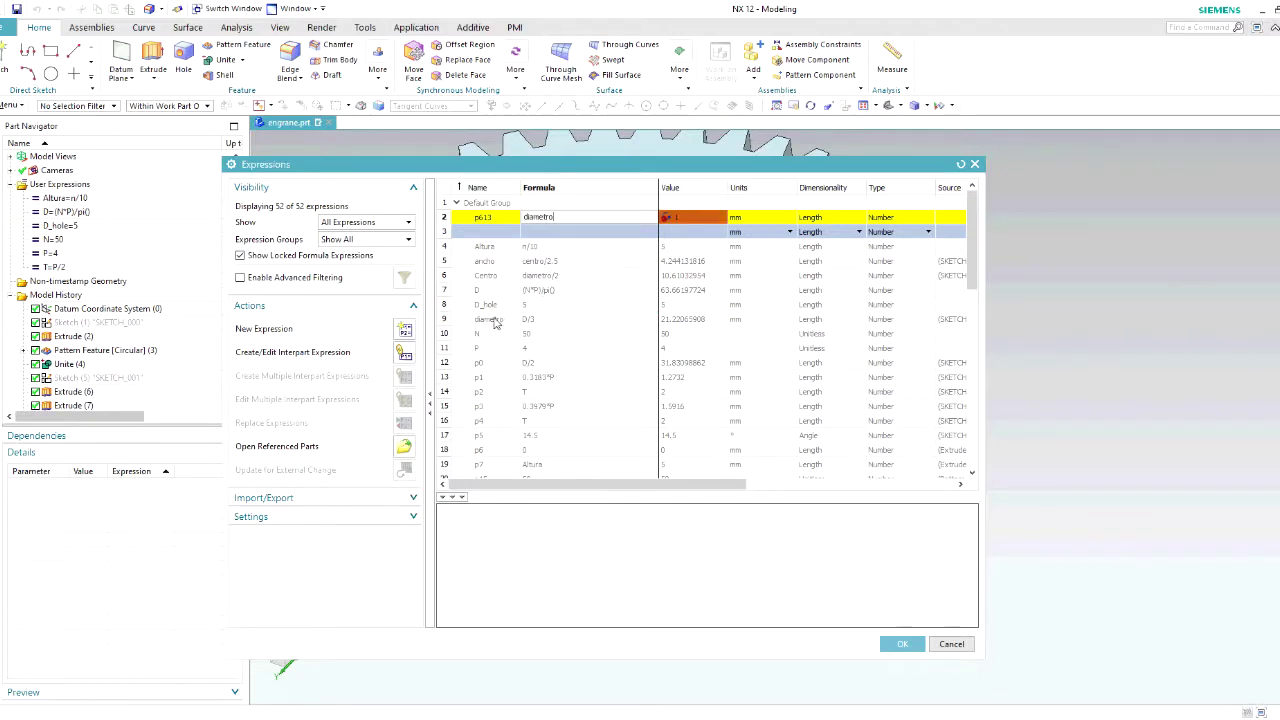
click(505, 276)
text()/5)
key(Return)
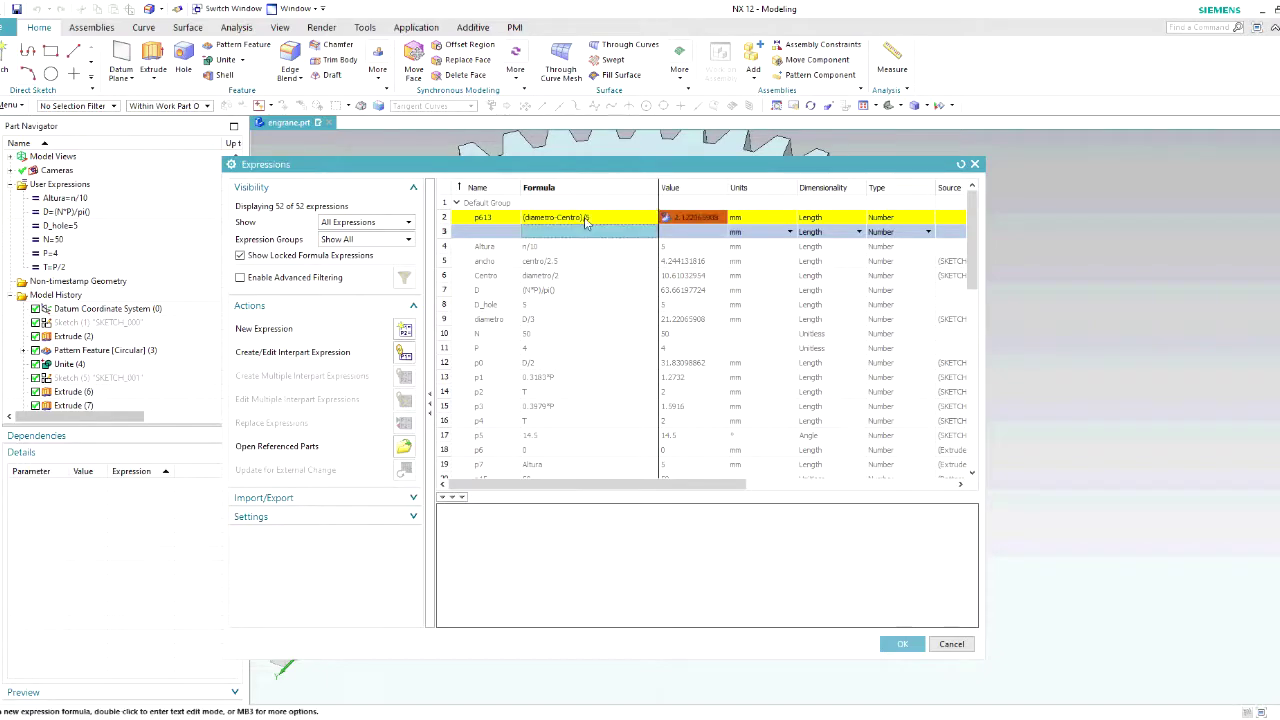
click(902, 646)
scroll(911, 503, down, 3)
middle_drag(911, 503, 1058, 569)
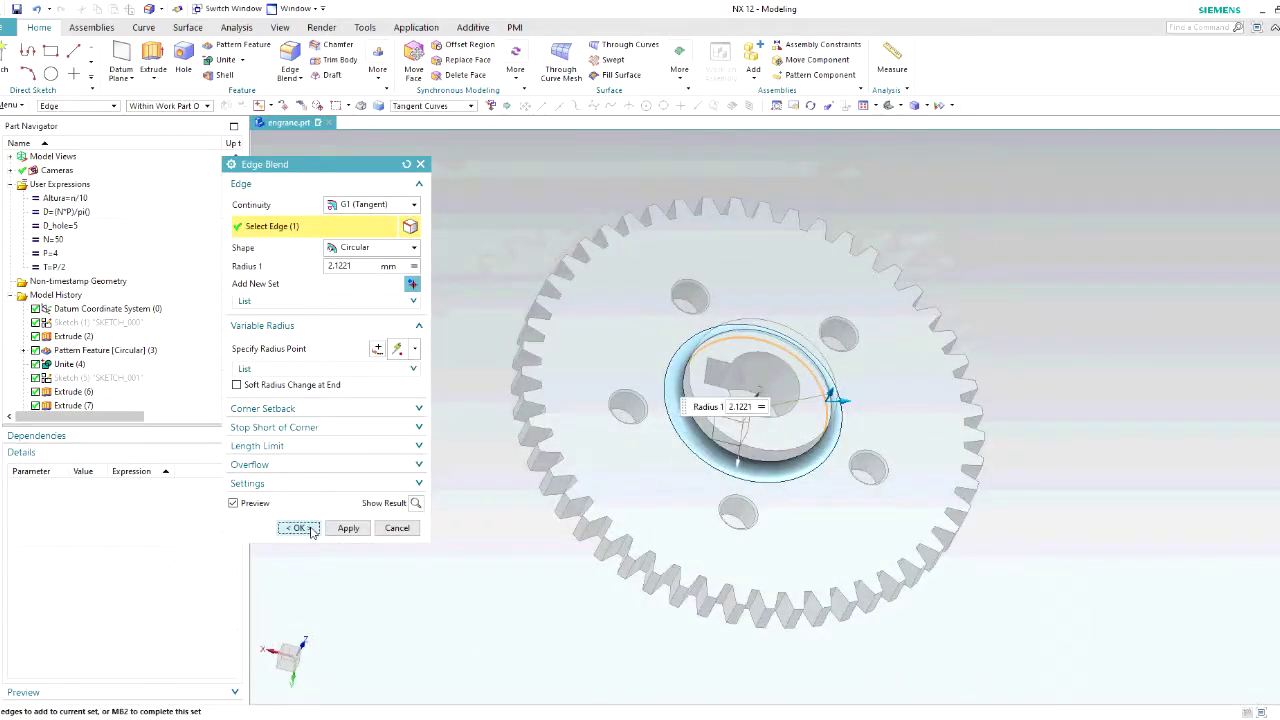
click(299, 528)
middle_drag(894, 523, 918, 494)
middle_drag(1058, 496, 1141, 514)
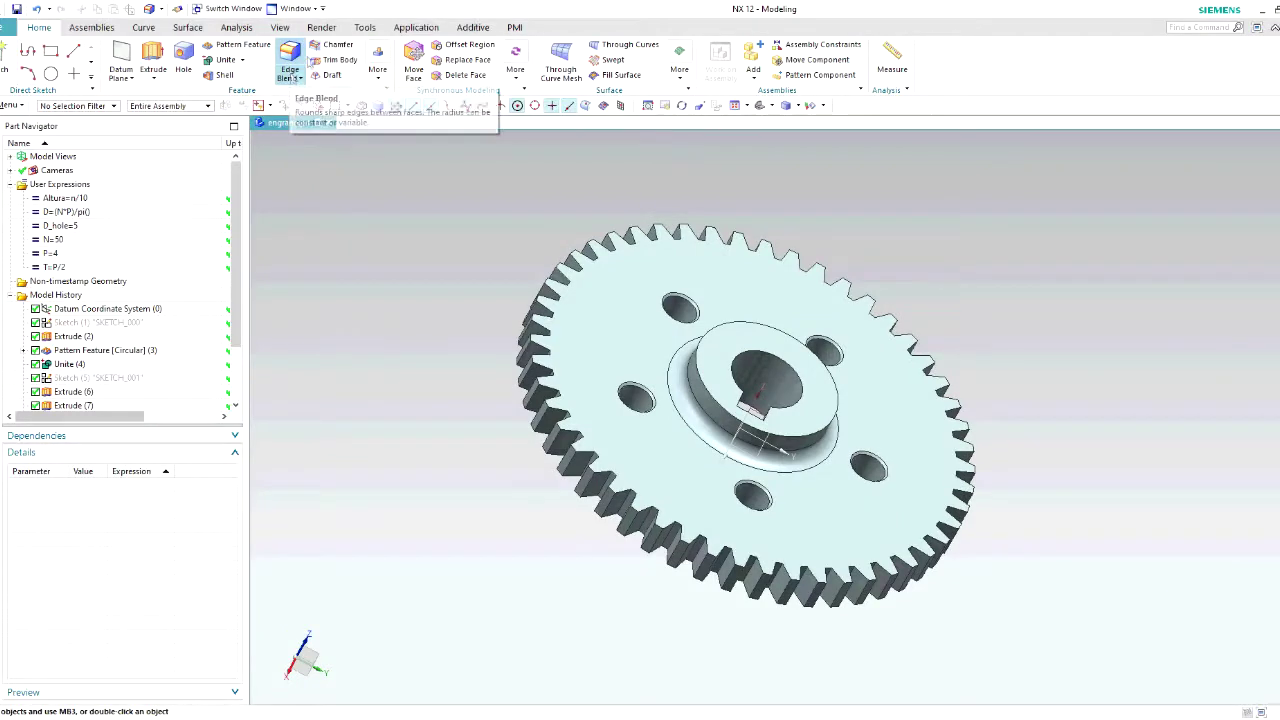
- Make Extrude (2), the single tooth wedge, the current feature in the model history
click(75, 337)
right_click(77, 340)
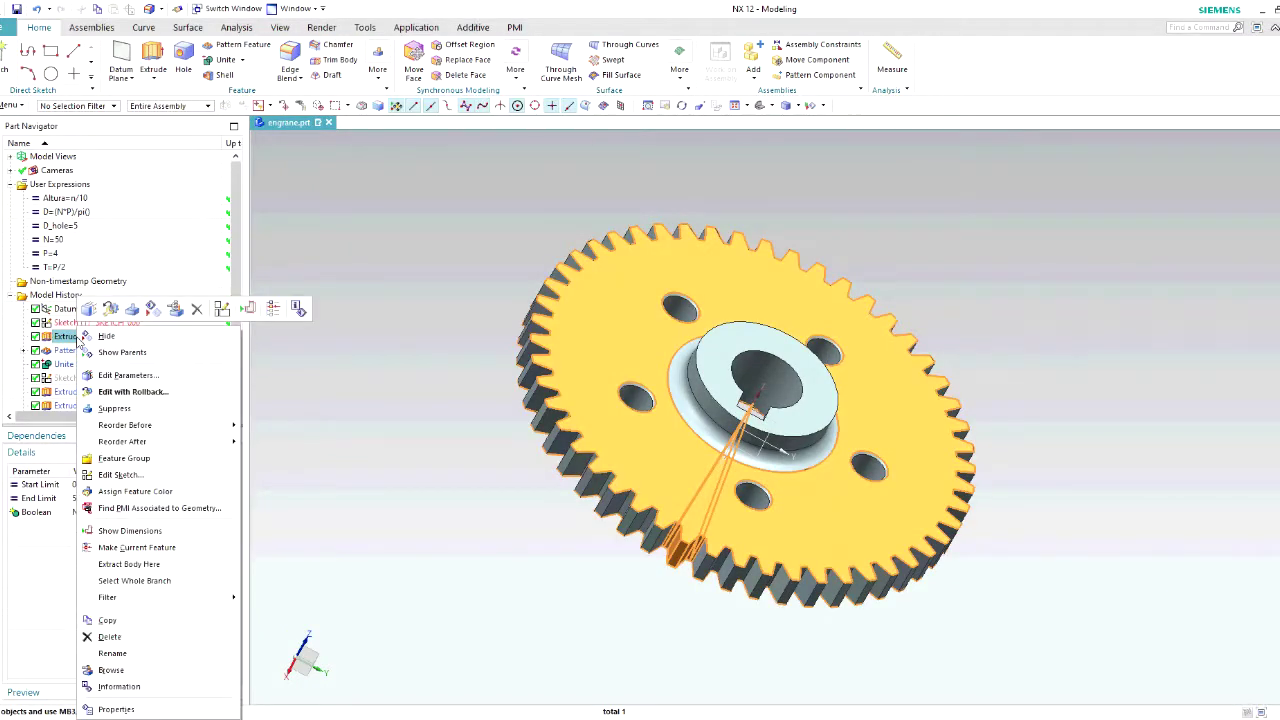
click(136, 547)
- Start a chamfer on one outer tip edge of the single tooth and switch its cross section to Asymmetric
middle_drag(476, 140, 1080, 391)
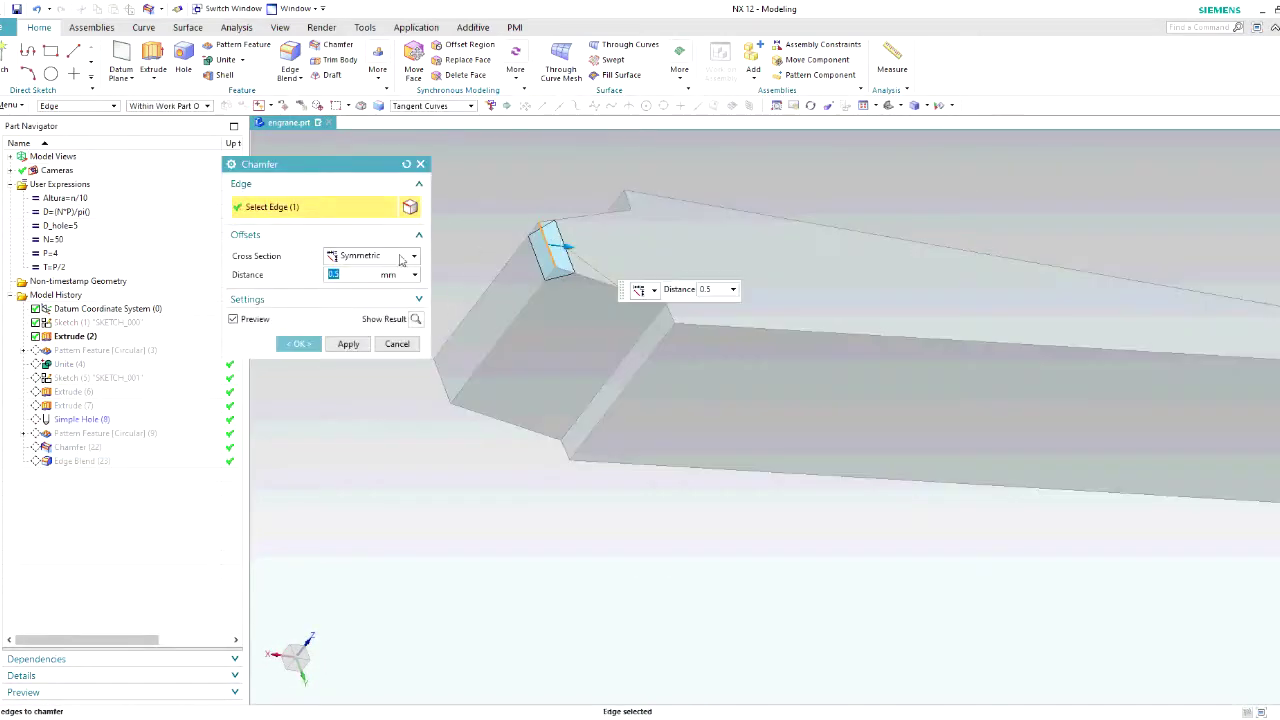
drag(567, 247, 602, 250)
click(399, 257)
click(384, 286)
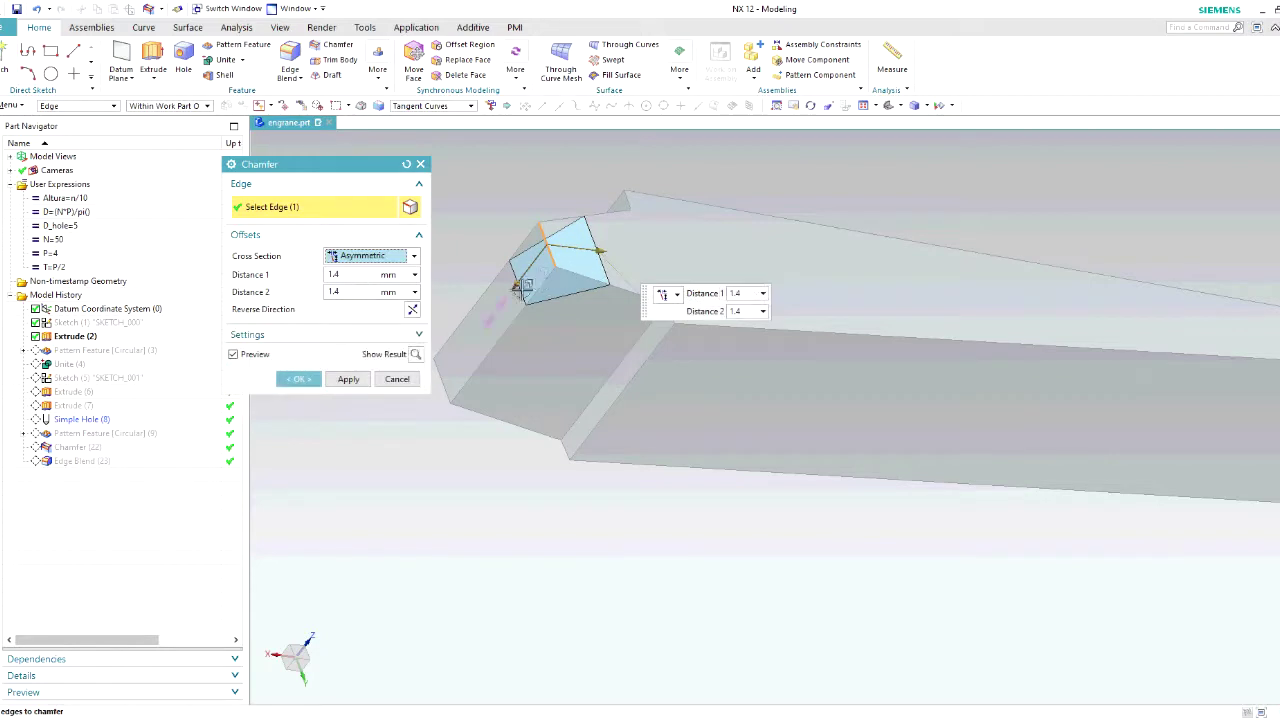
- Set the tooth chamfer's Distance 1 to Altura/4 and Distance 2 to 2 mm, and apply it
drag(516, 287, 494, 312)
drag(602, 251, 622, 254)
drag(494, 311, 509, 293)
click(335, 274)
text(Altura)
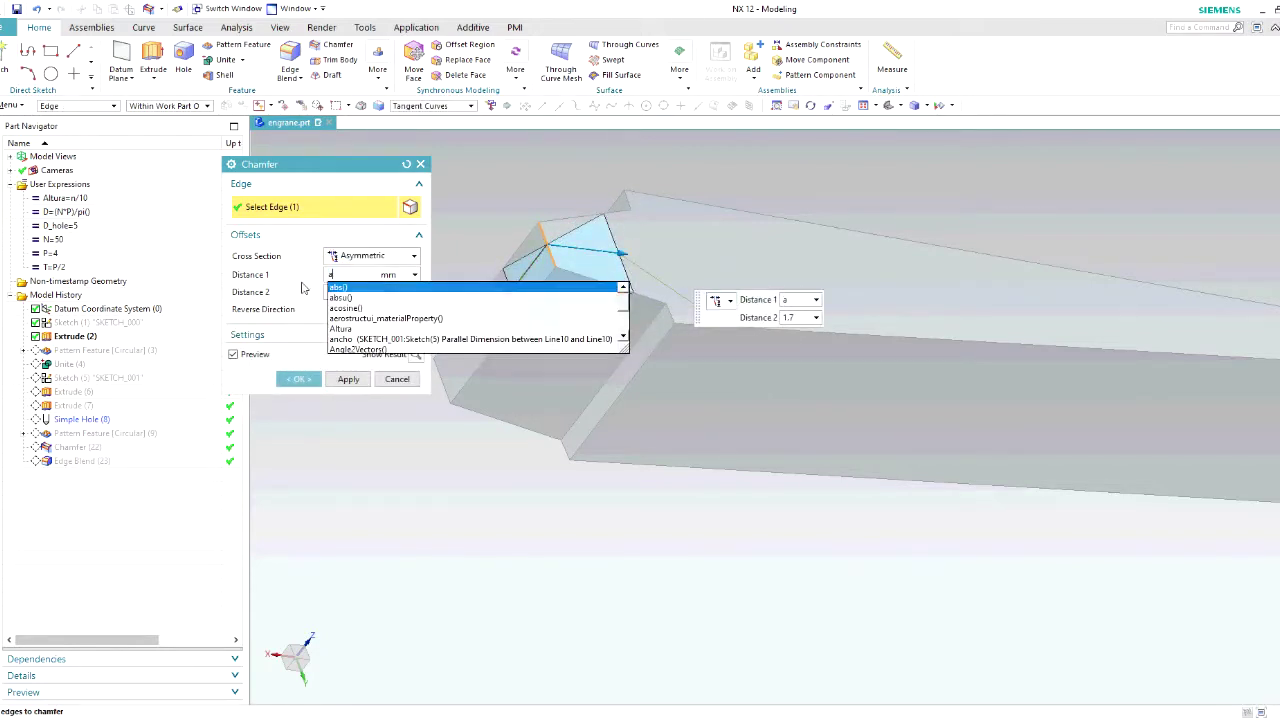
text(/4)
click(346, 291)
text(2)
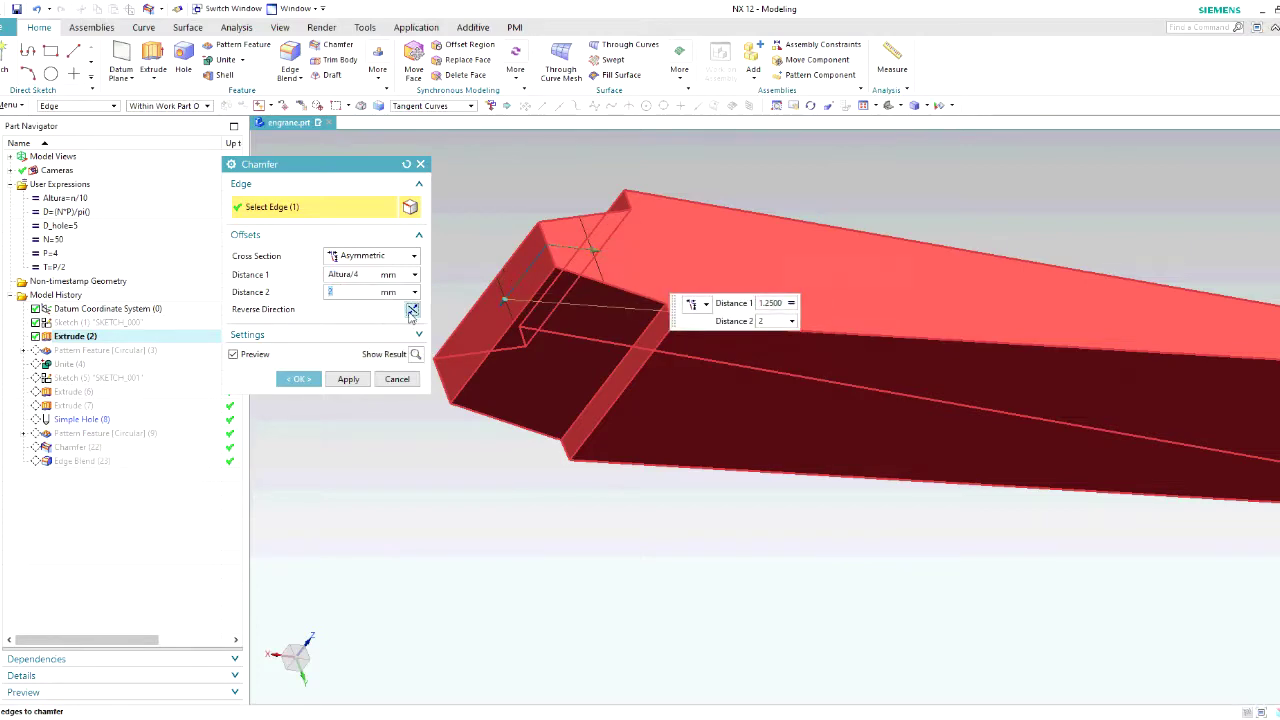
click(348, 379)
- Chamfer the opposite tip edge of the tooth with the same asymmetric distances and finish the command
middle_drag(591, 443, 960, 600)
click(551, 352)
click(298, 381)
key(ctrl+f)
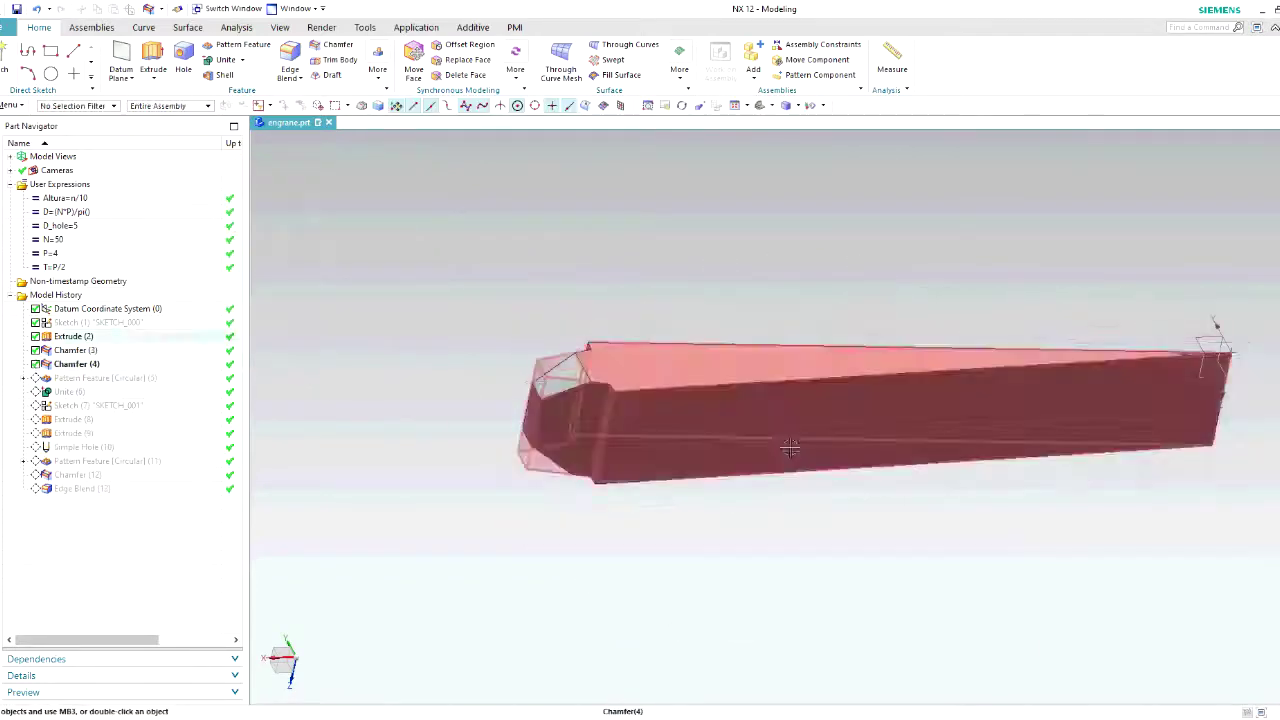
- Update the model to its last feature and add Chamfer (3) and Chamfer (4) to the tooth's circular pattern
right_click(8, 440)
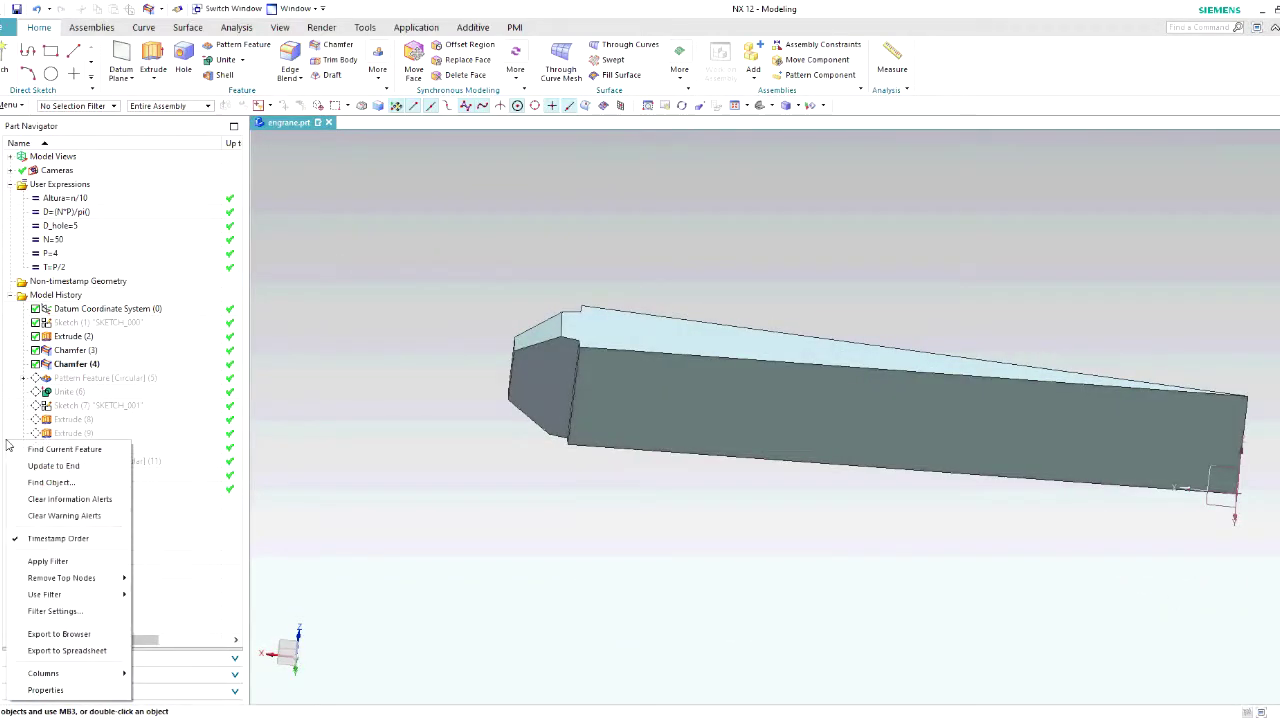
click(40, 466)
double_click(75, 381)
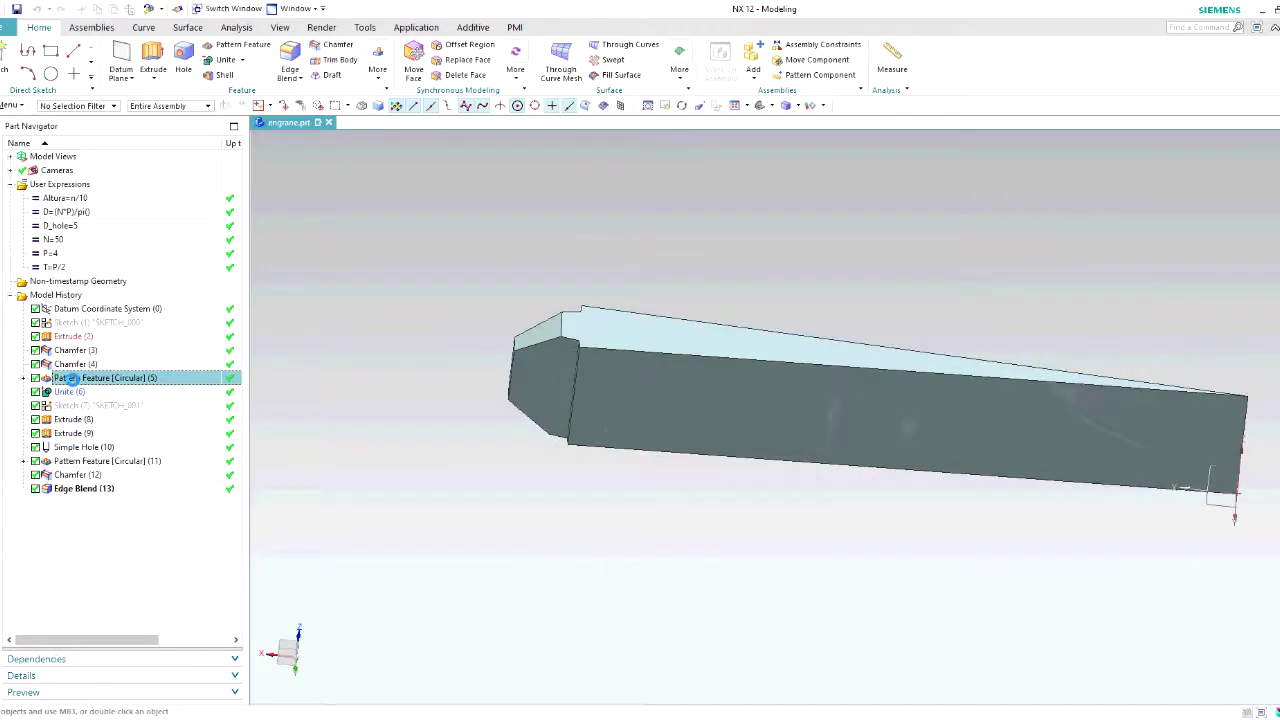
click(75, 350)
click(75, 364)
middle_click(378, 398)
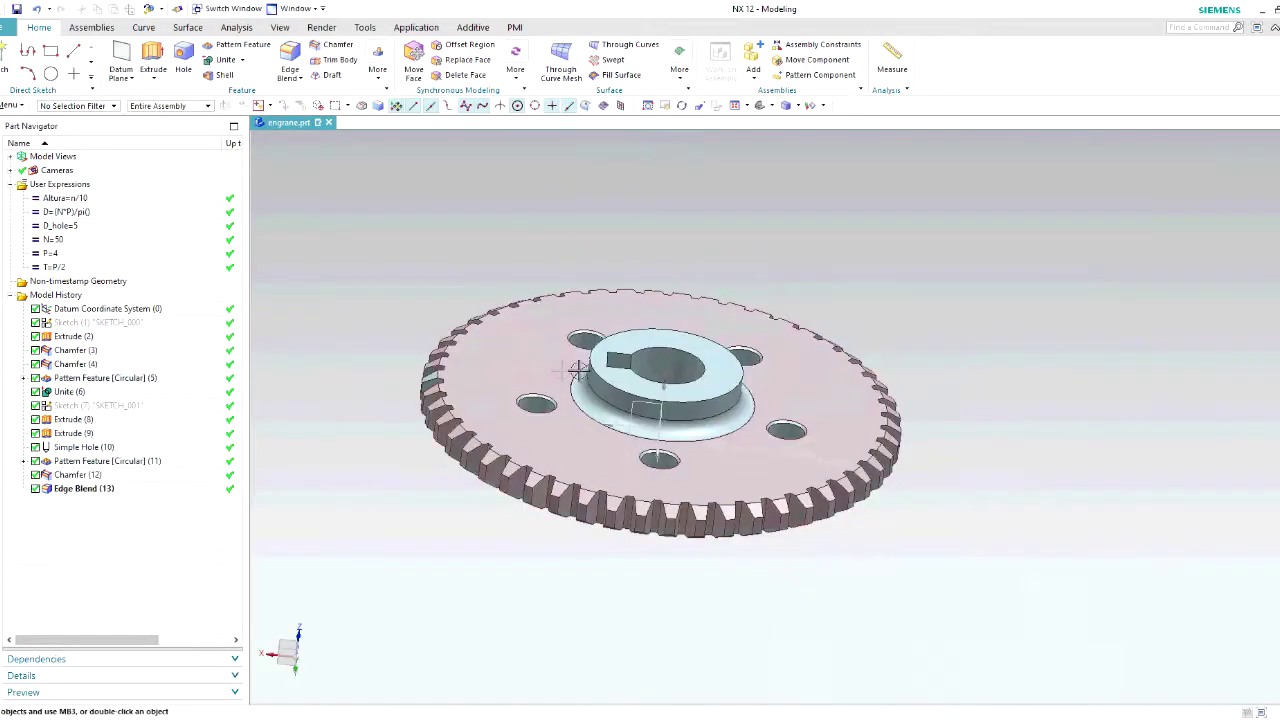
- Set the count of the tooth's circular pattern to the expression n
middle_drag(378, 398, 754, 129)
key(Home)
scroll(594, 266, down, 3)
key(F8)
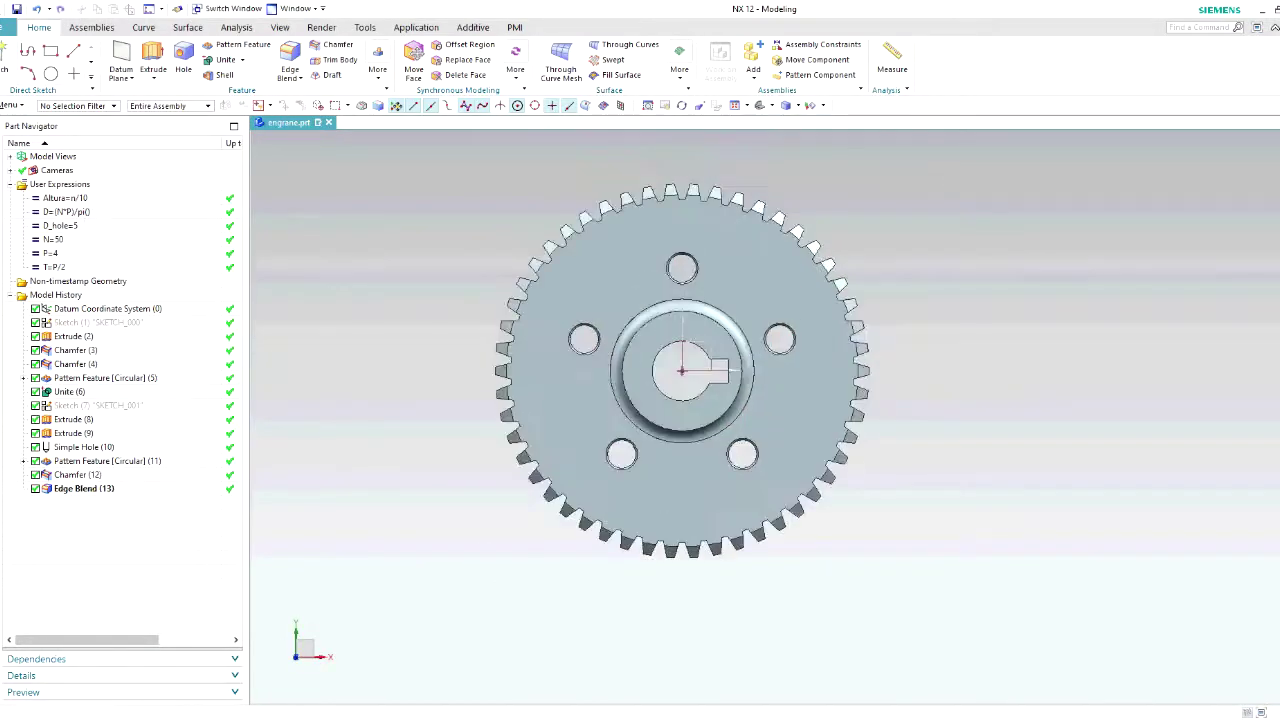
mouse_move(437, 246)
middle_down()
mouse_move(620, 307)
mouse_move(600, 310)
middle_up()
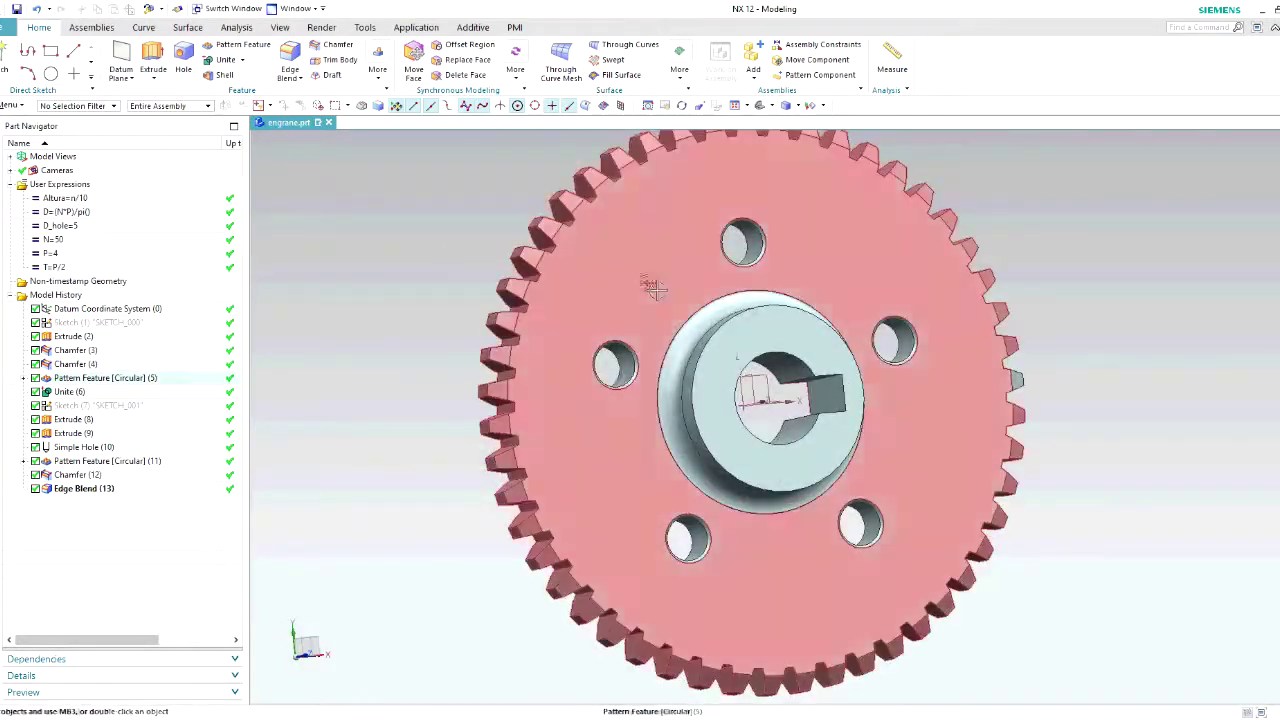
double_click(104, 379)
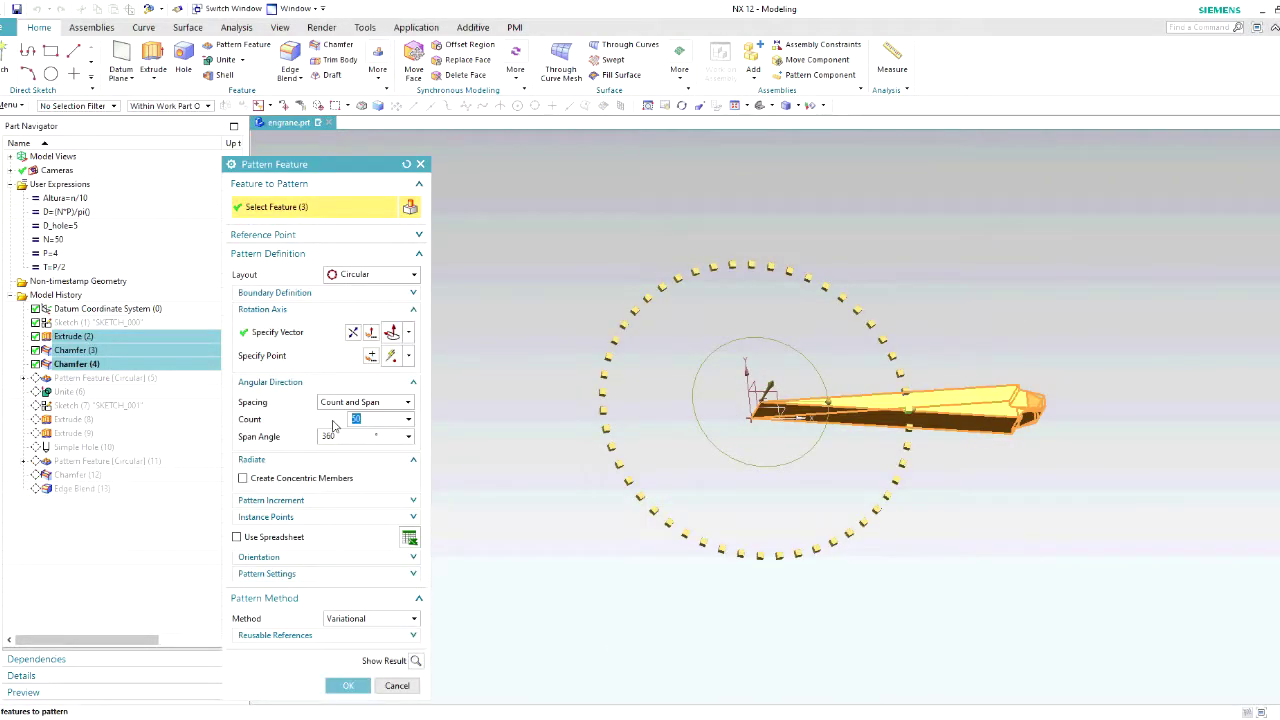
text(n)
click(365, 430)
click(367, 686)
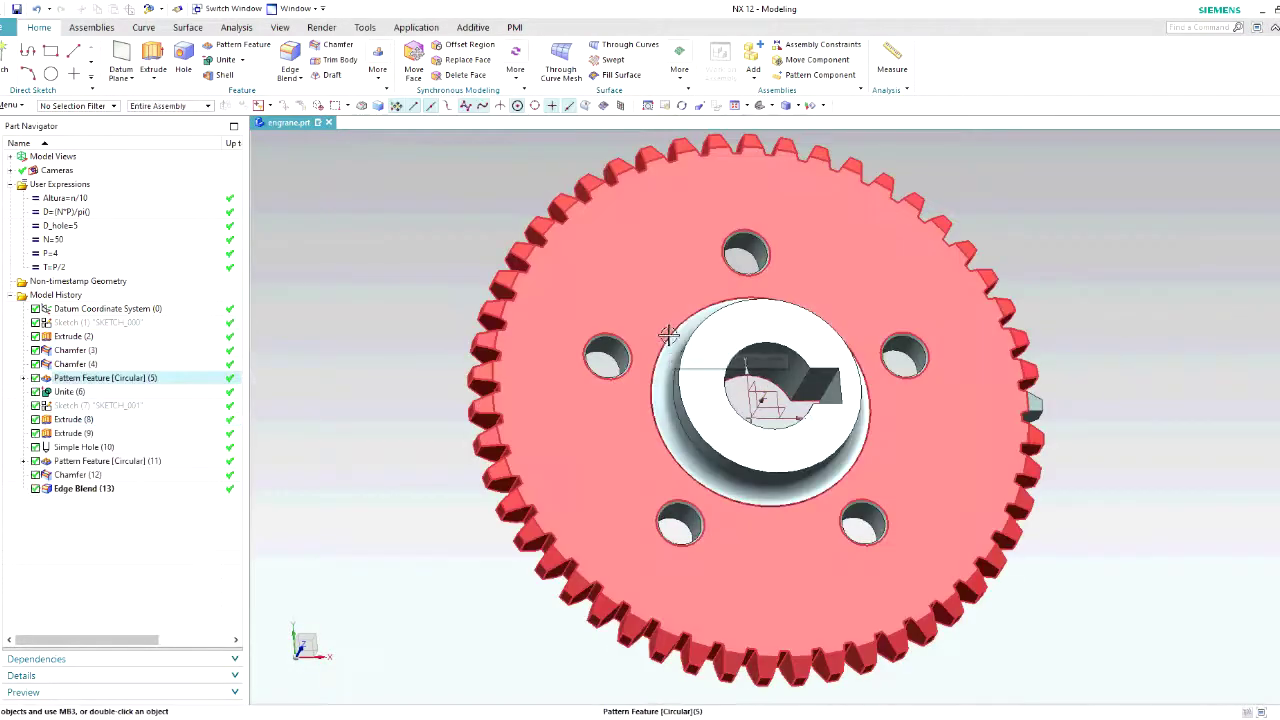
- Set the user expression N to 100 to change the number of teeth
scroll(557, 357, down, 4)
text(100)
key(Return)
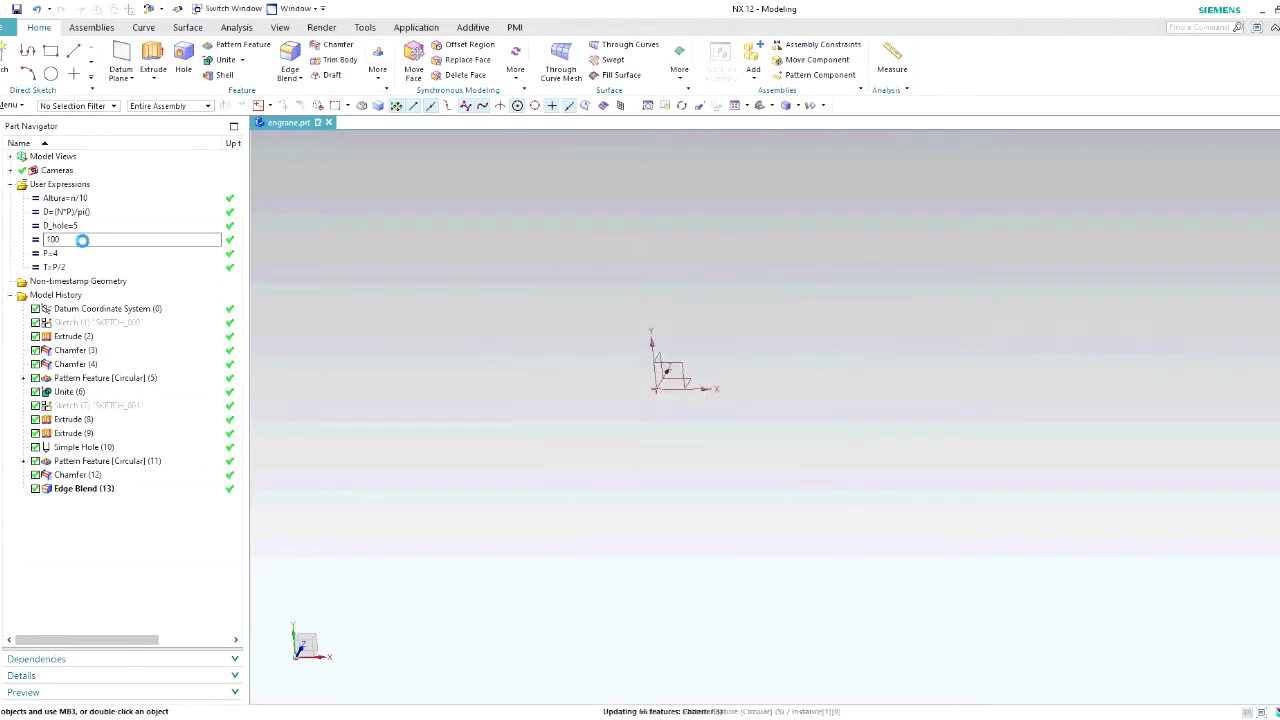
- Set the user expression P to 3
middle_drag(670, 410, 695, 430)
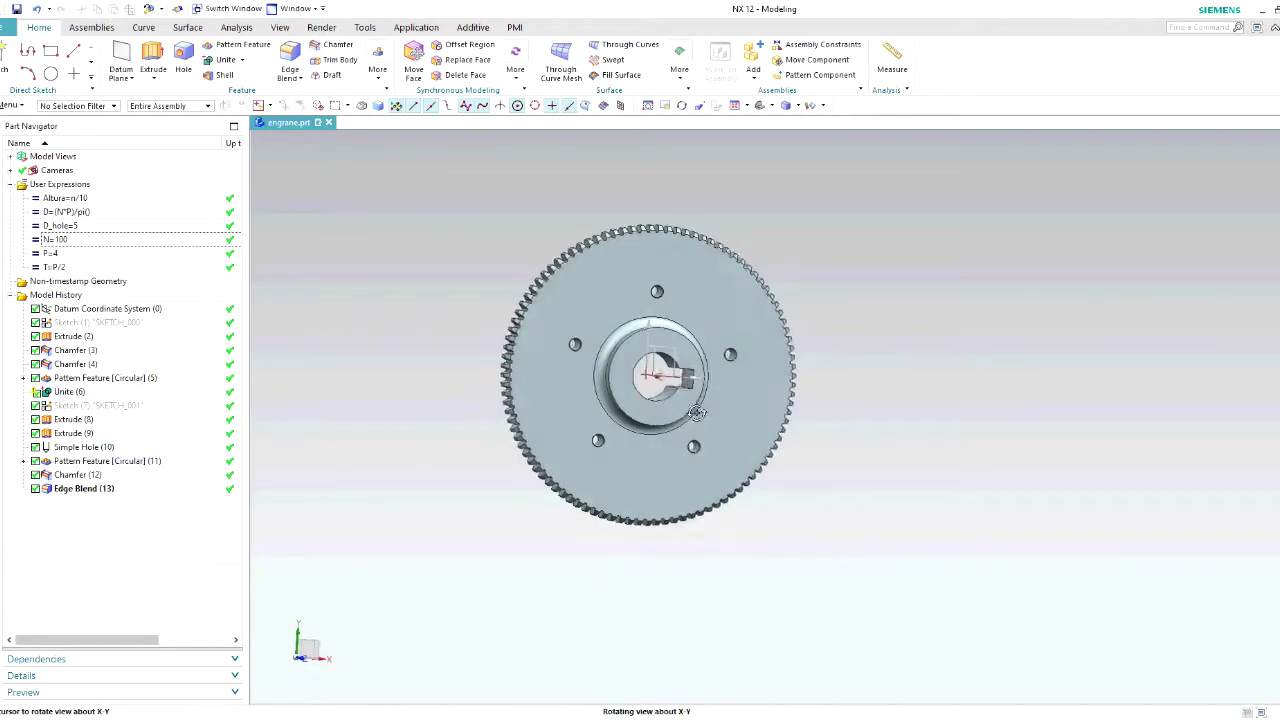
scroll(514, 246, up, 2)
click(108, 258)
click(108, 258)
text(3)
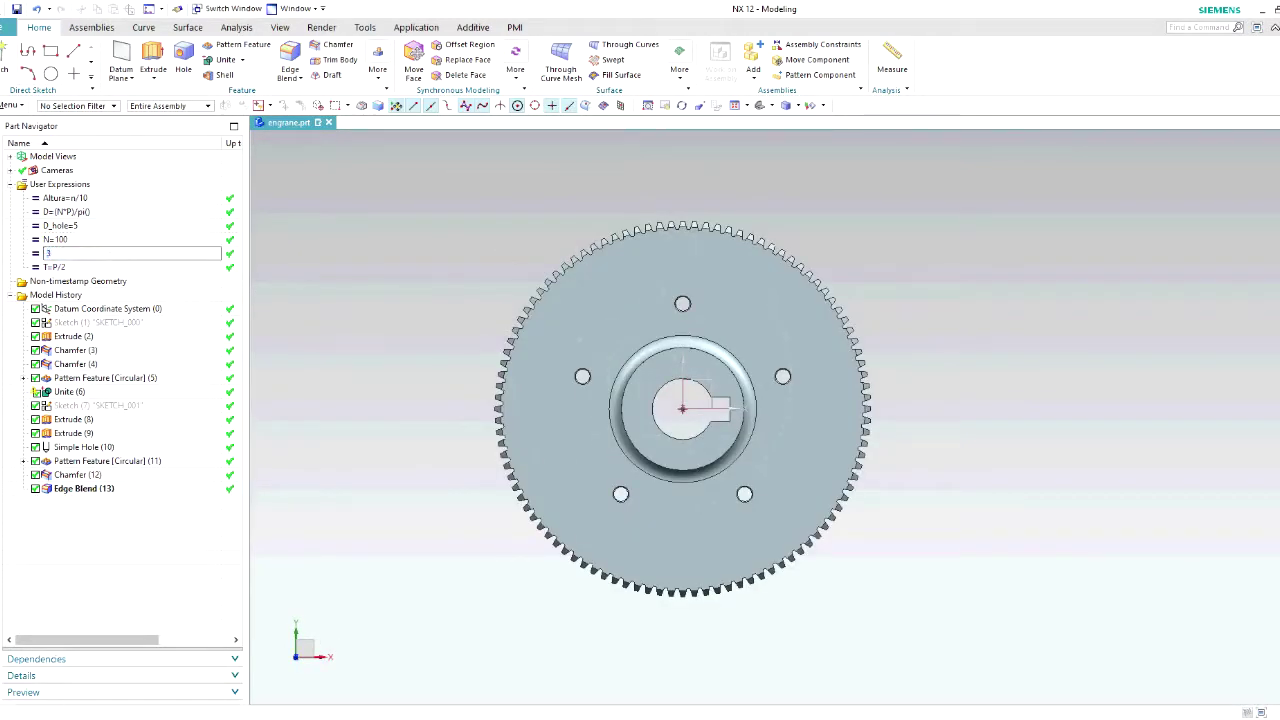
key(Return)
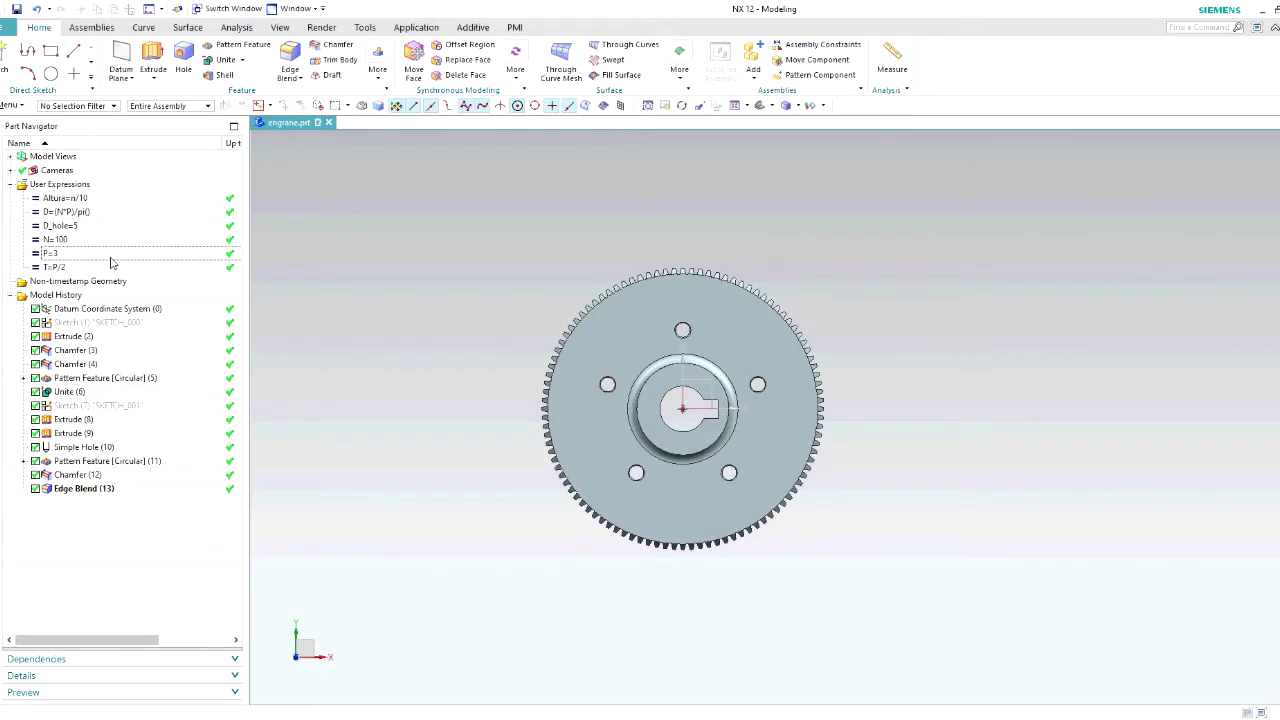
- Set the user expression P back to 4
double_click(112, 257)
text(4)
key(Return)
- Set the user expression N to 5 to test the gear with very few teeth
click(91, 240)
click(92, 240)
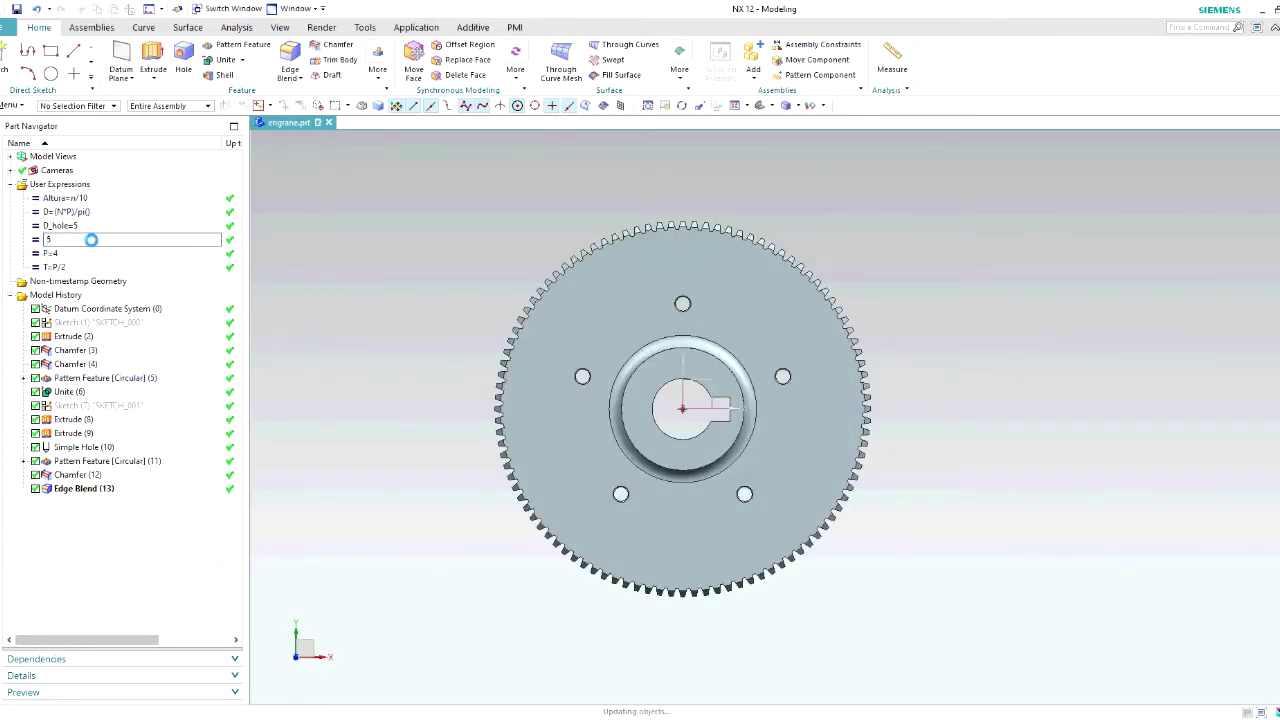
text(5)
key(Return)
scroll(659, 395, up, 4)
middle_drag(746, 431, 748, 388)
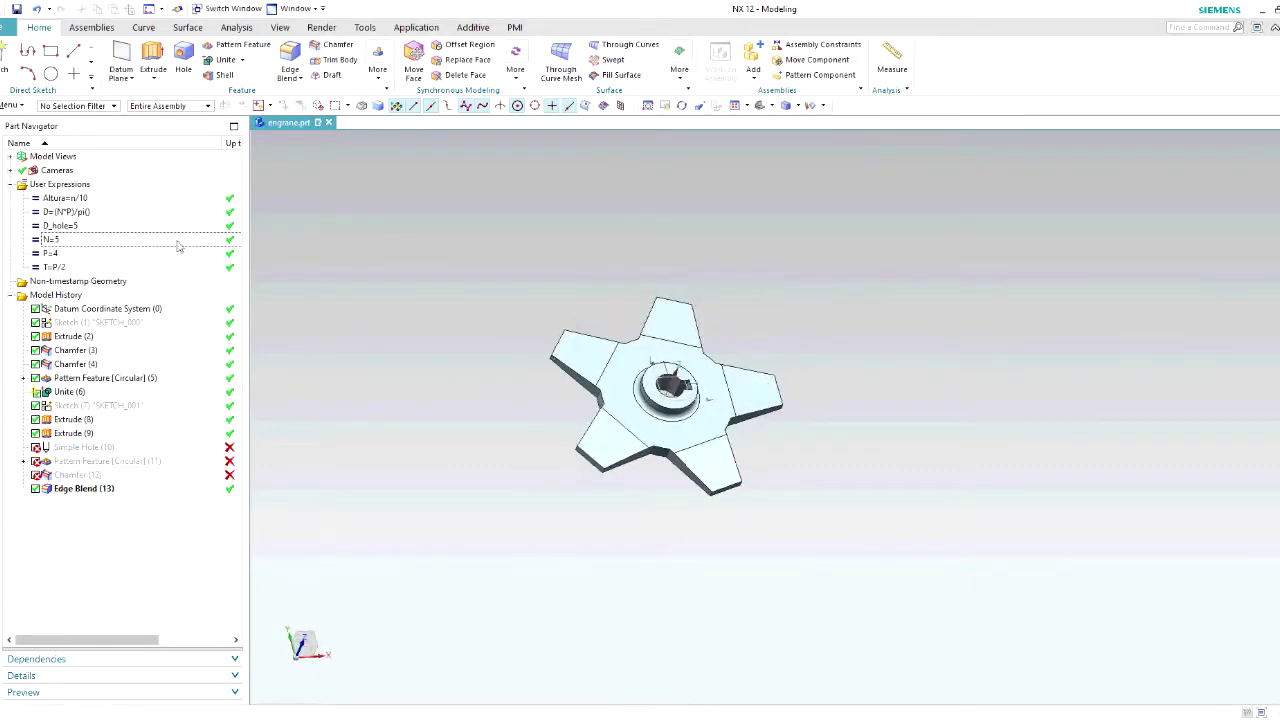
- Set the user expression D_hole to .75 to reduce the bolt hole diameter
text(.75)
key(Return)
scroll(729, 394, up, 3)
middle_drag(730, 396, 699, 466)
- Set the user expression N to 15 and D_hole to 1.5
double_click(81, 241)
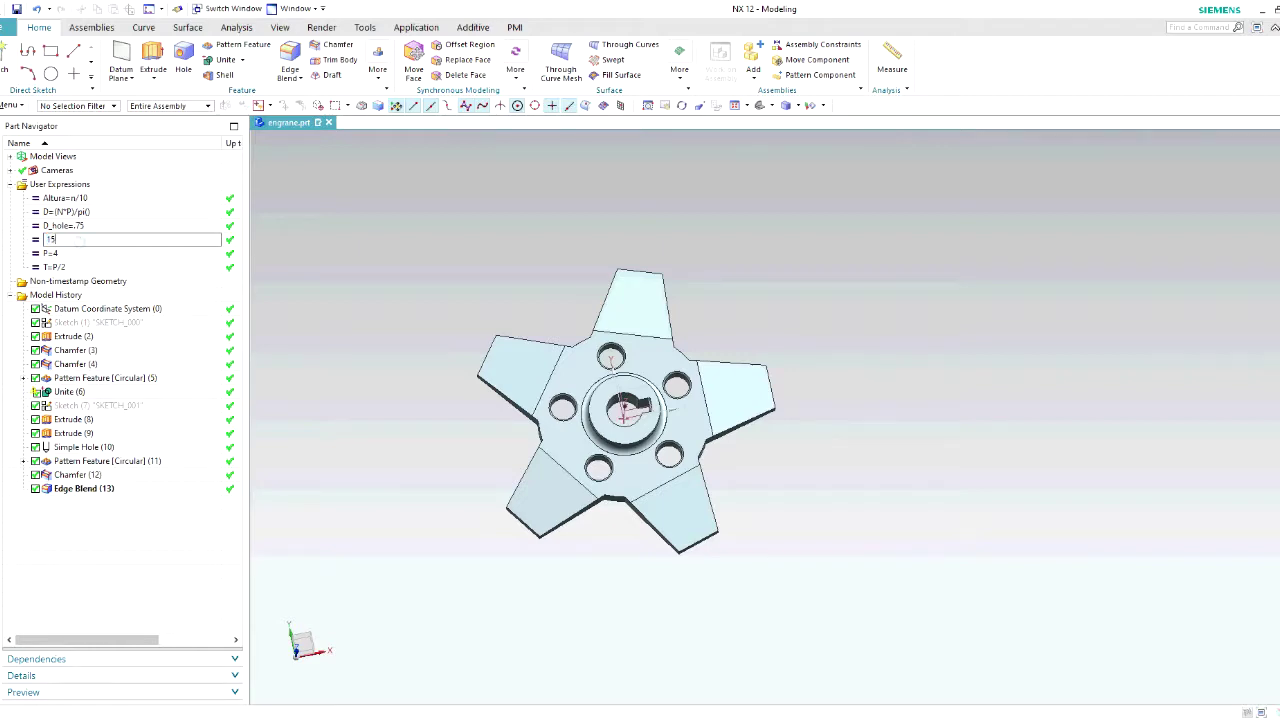
key(Return)
double_click(134, 224)
text(1.5)
key(Return)
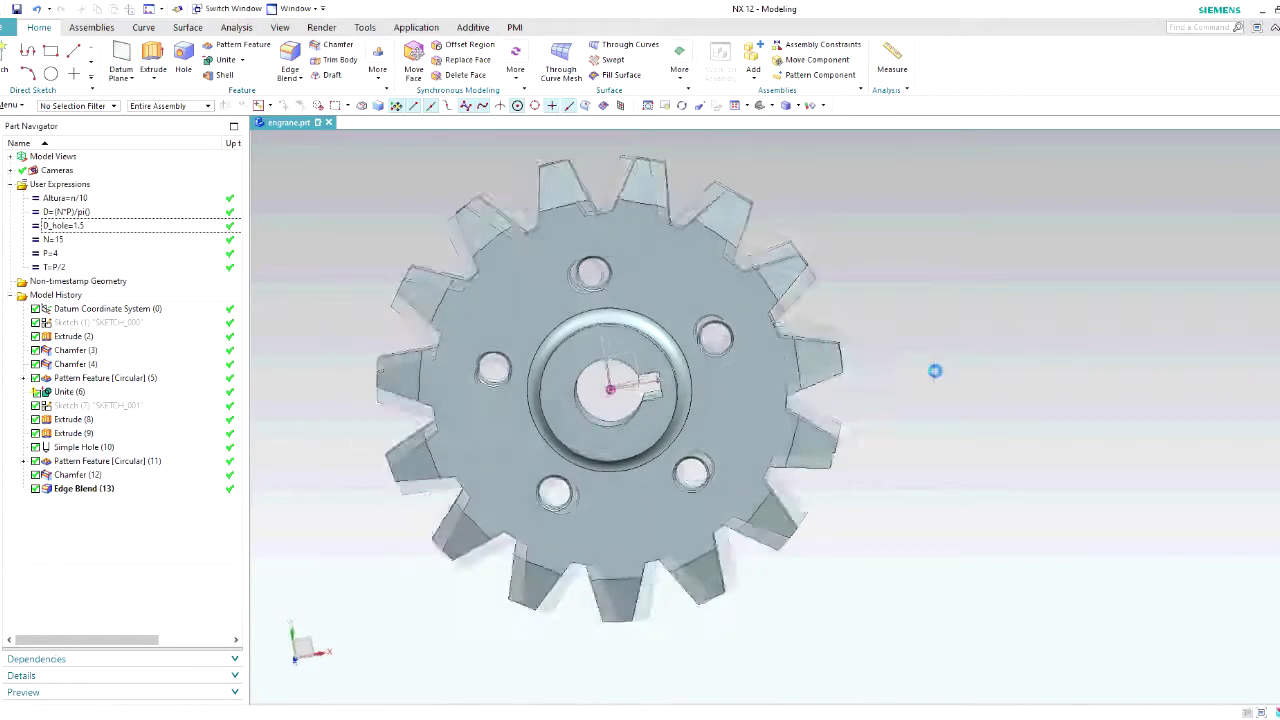
- Hide the datum coordinate system at the gear's centre
scroll(940, 370, down, 3)
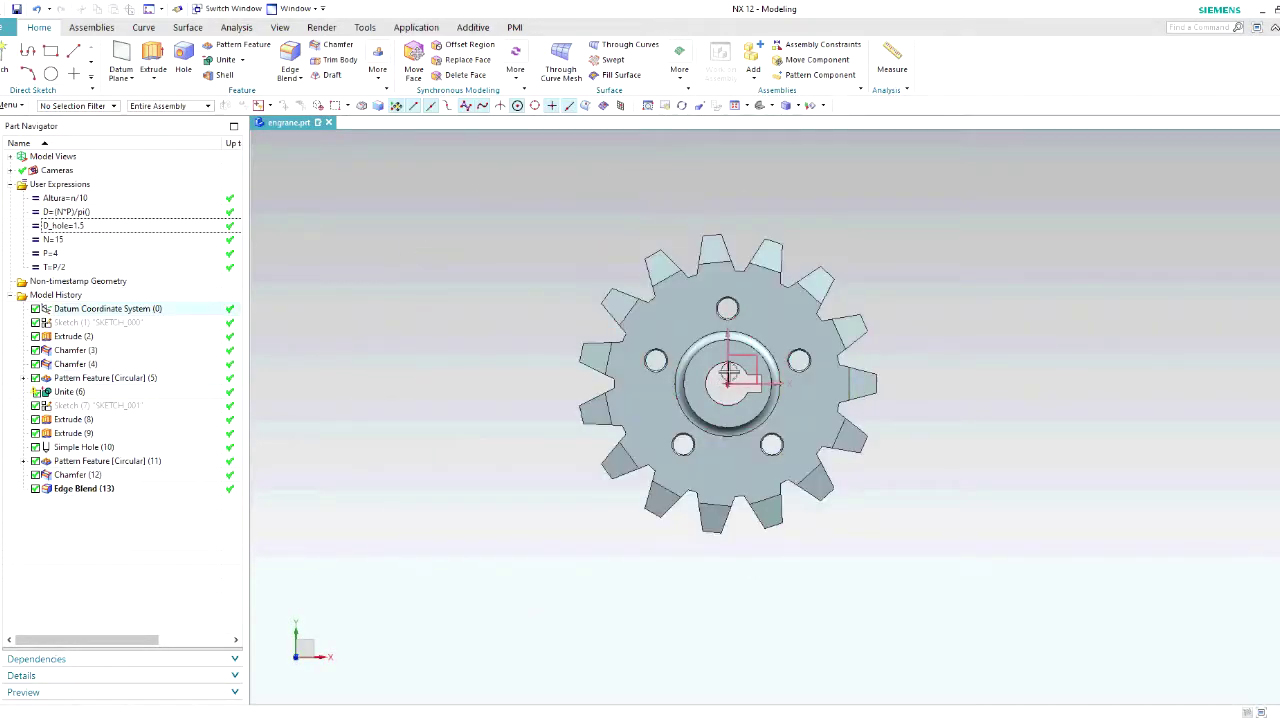
right_drag(729, 373, 729, 397)
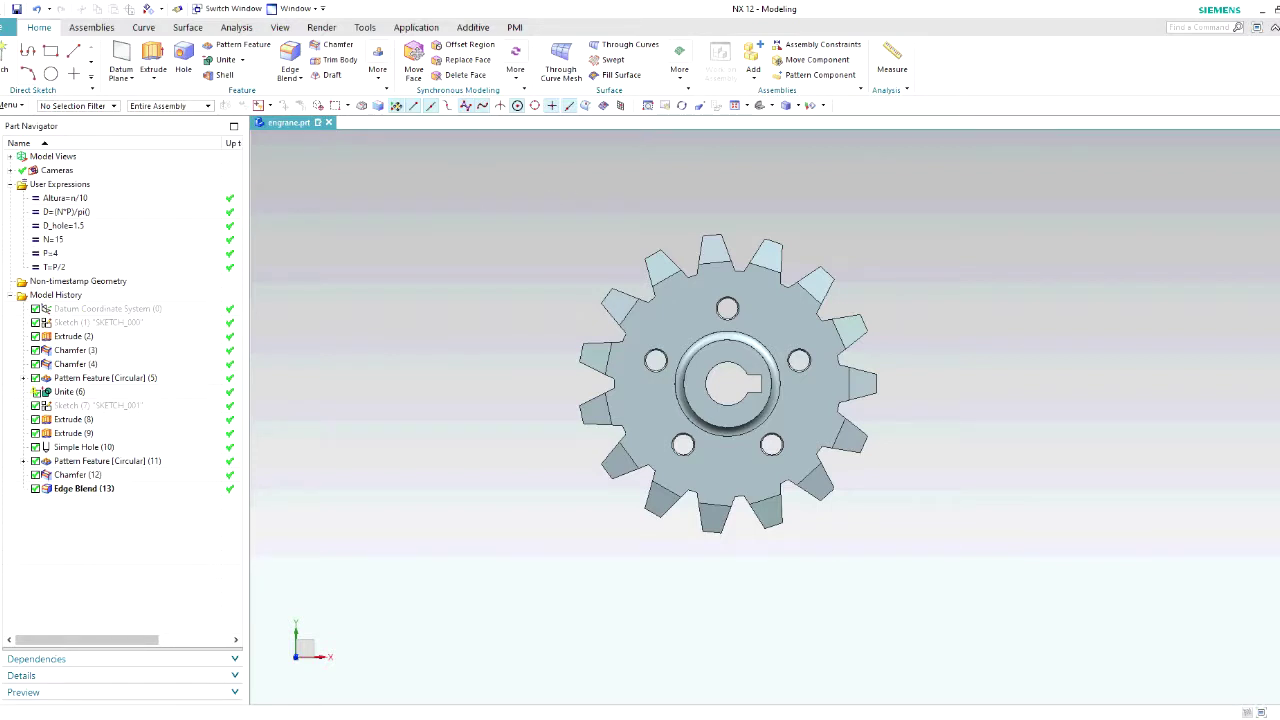
- Show the Reuse Library and open its Library Management settings
click(8, 272)
click(51, 317)
click(34, 283)
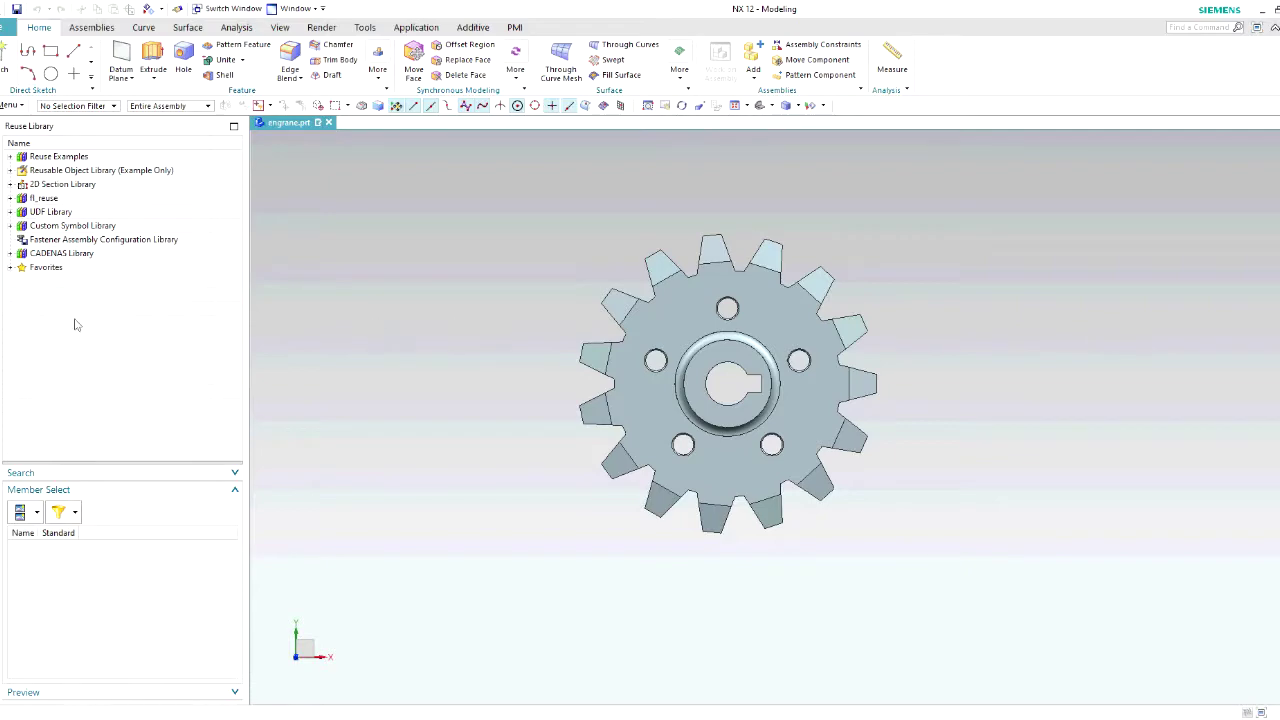
right_click(41, 312)
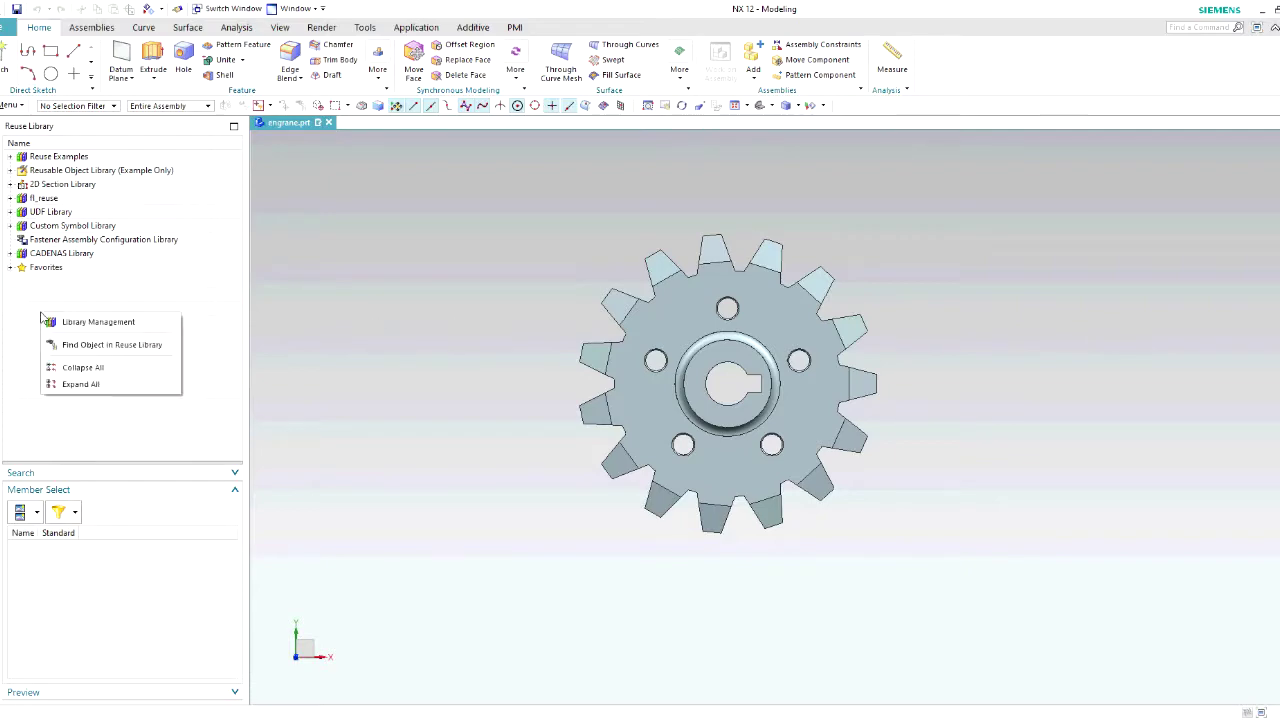
click(66, 322)
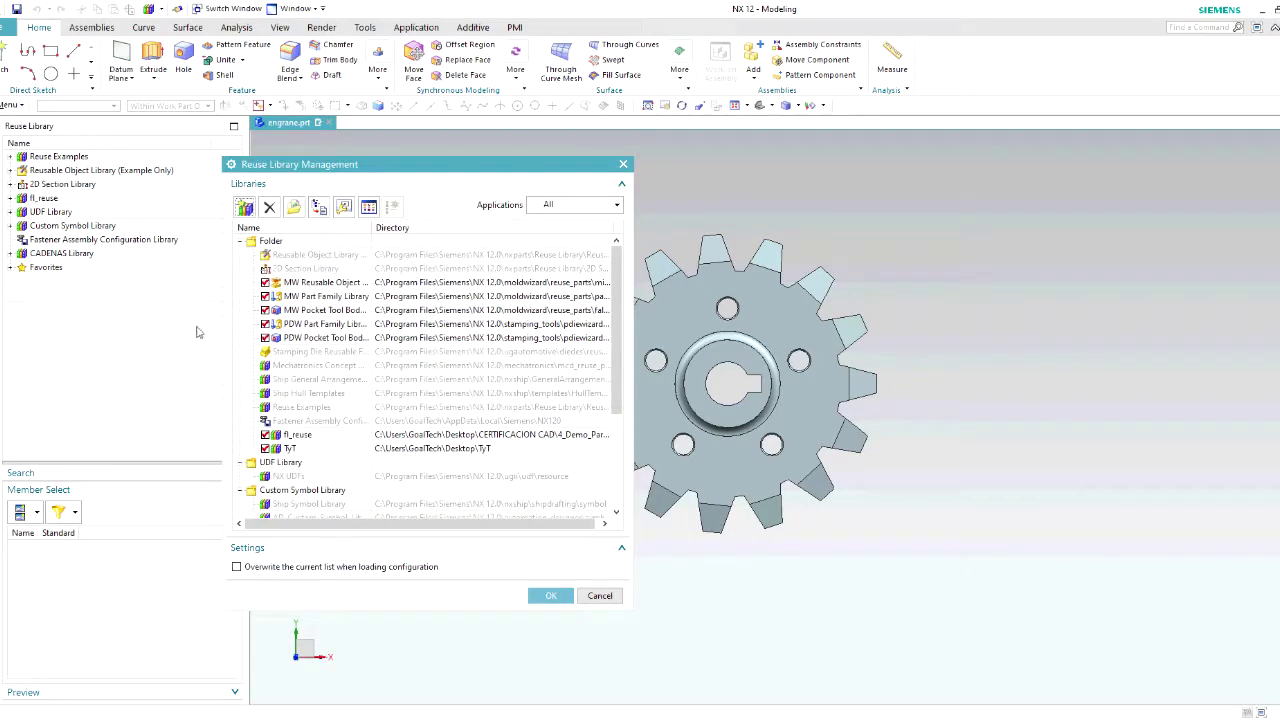
- Select the TyT library, filter the libraries to the Modeling application, check the assigned applications and accept the library settings
click(245, 207)
click(779, 568)
click(321, 452)
click(577, 204)
click(655, 250)
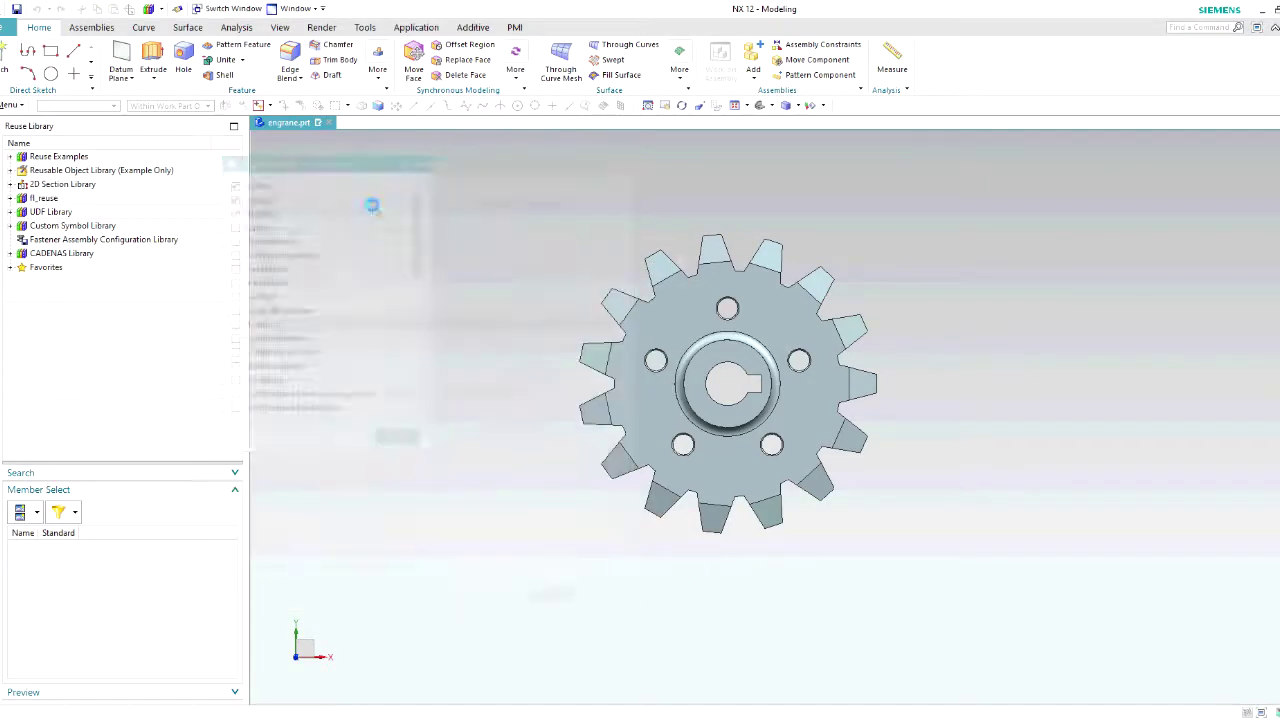
scroll(328, 304, down, 6)
scroll(328, 304, up, 6)
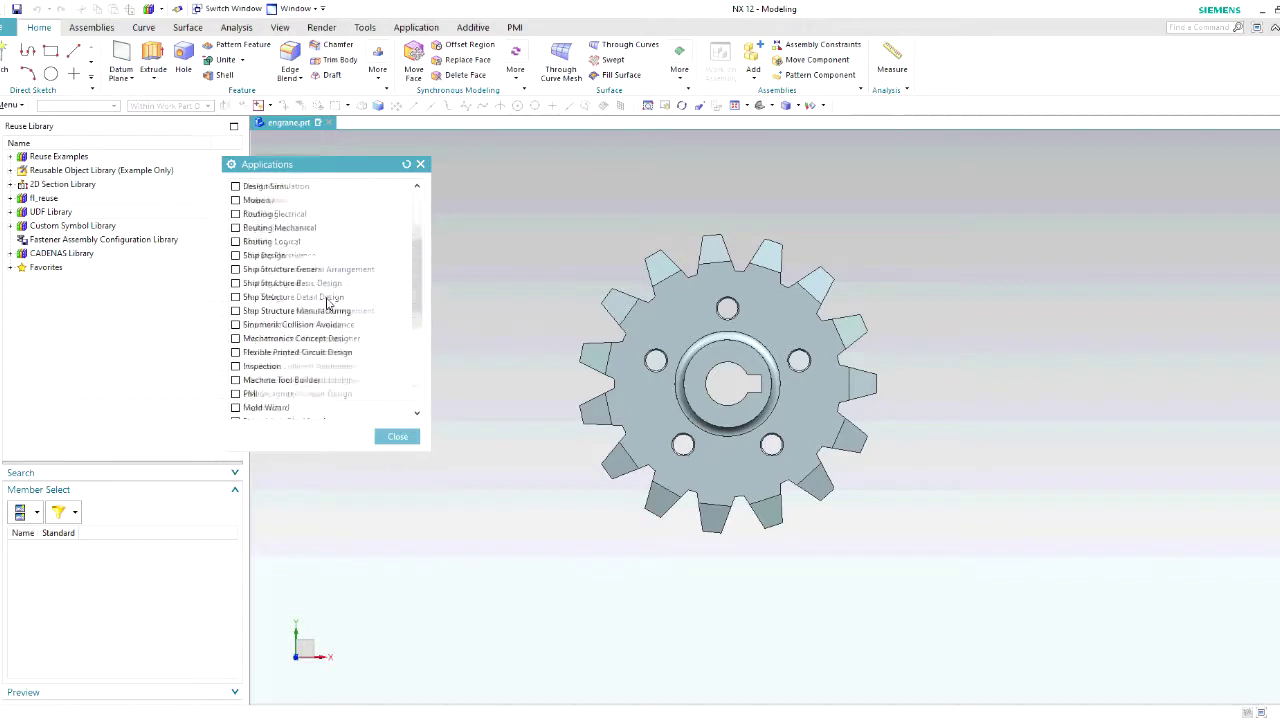
click(397, 436)
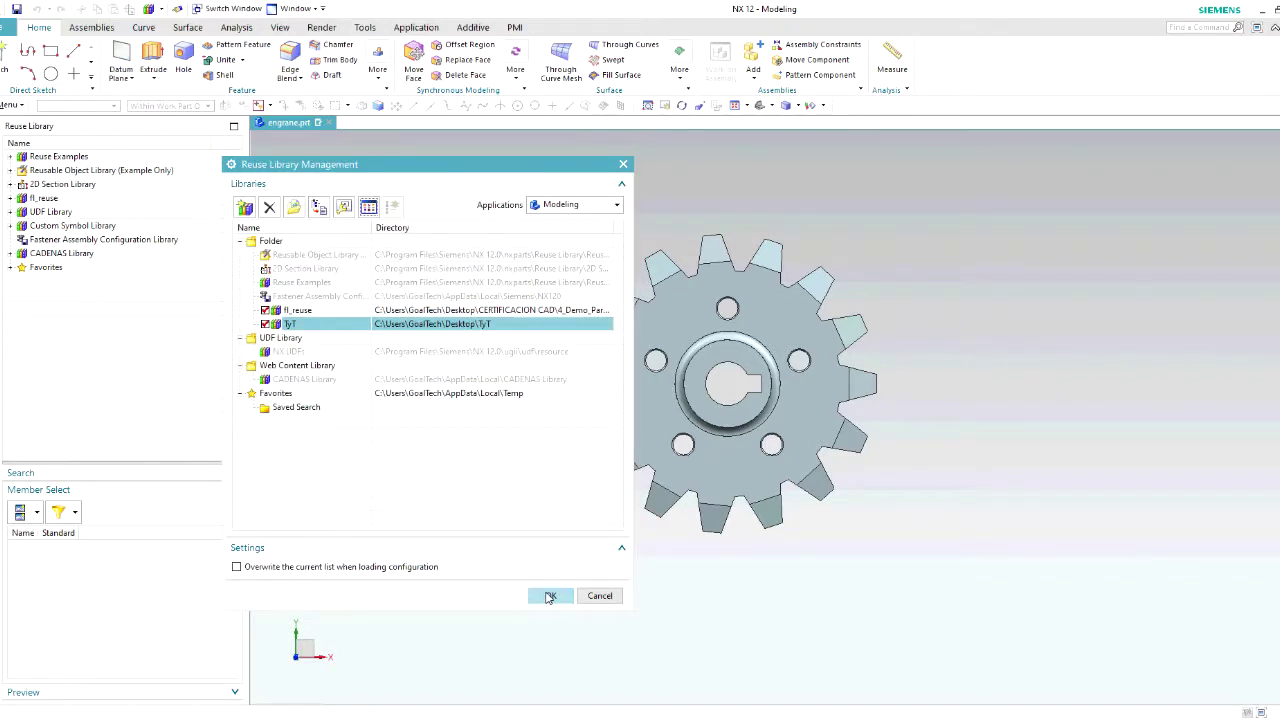
click(549, 596)
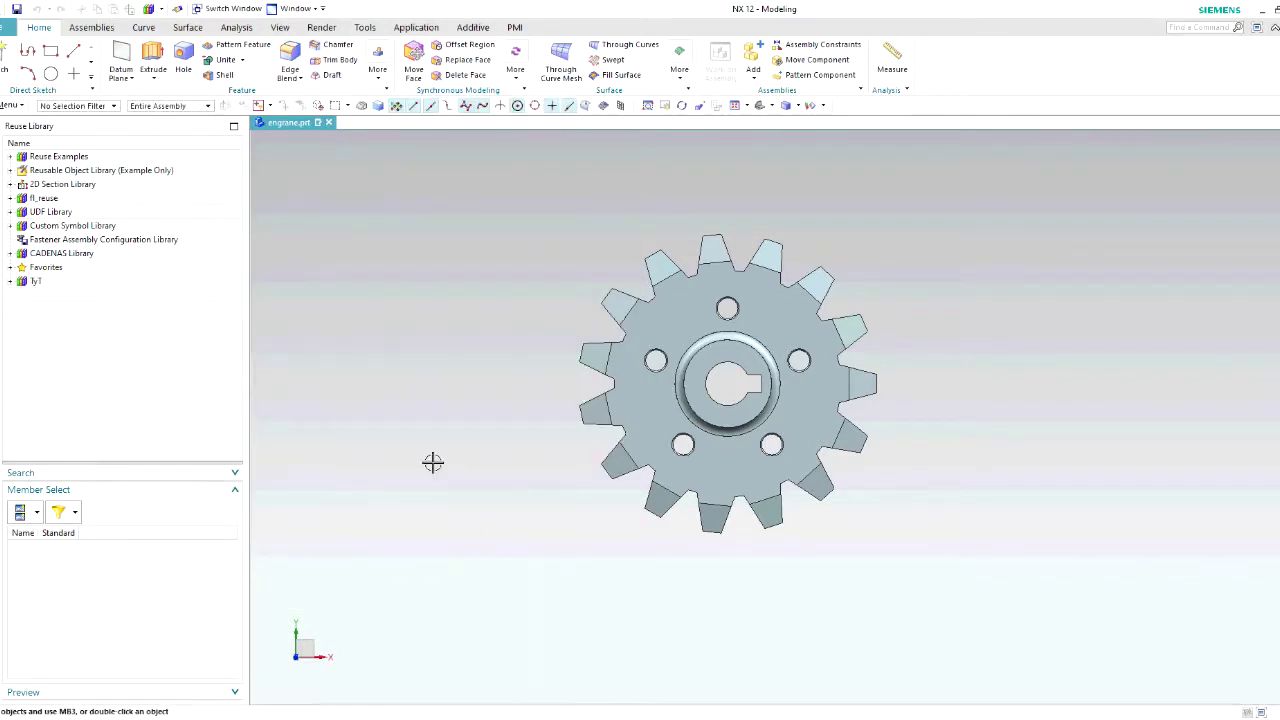
- Define a reusable object of type Body in the TyT library and select the gear's solid body
click(38, 284)
right_click(60, 284)
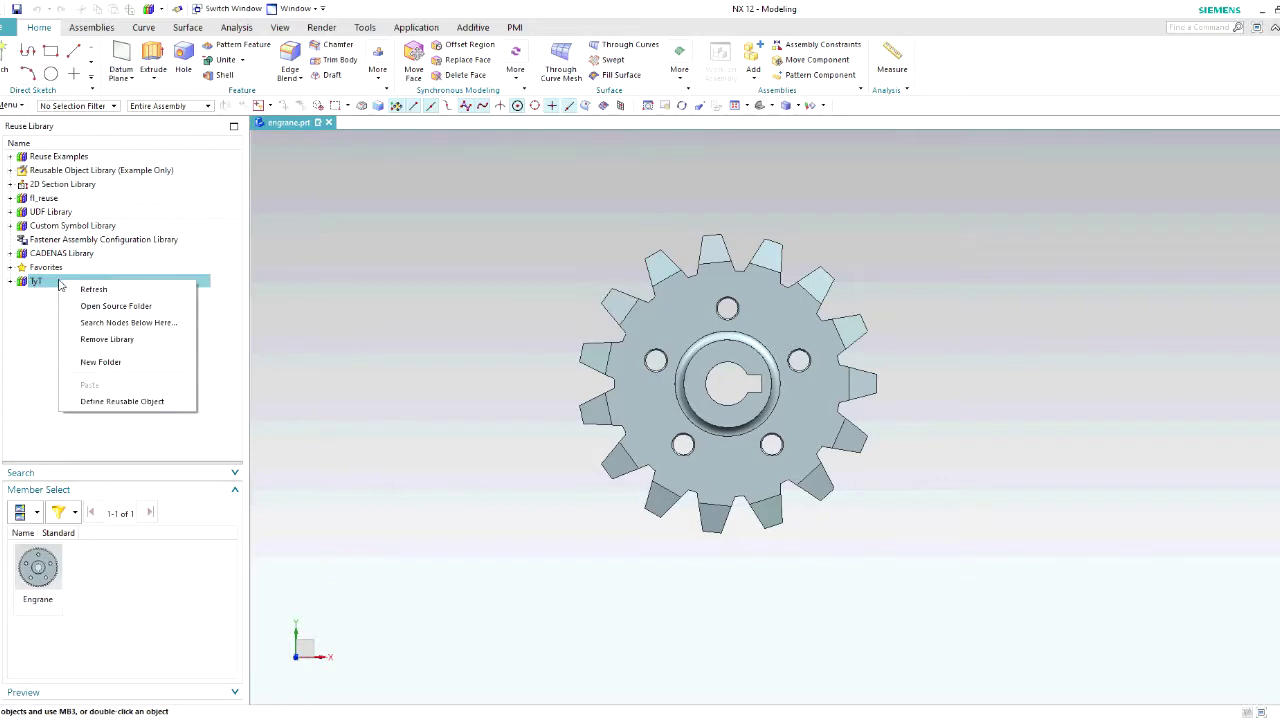
click(122, 401)
click(310, 190)
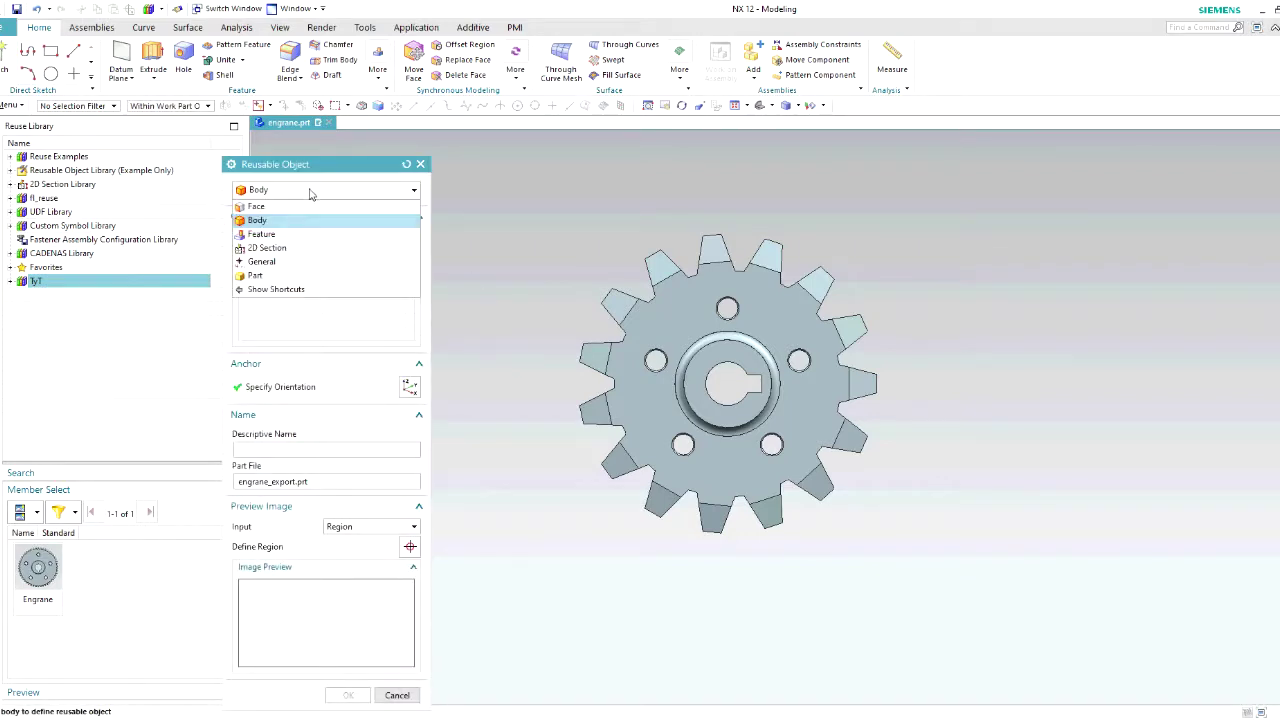
click(300, 220)
click(590, 300)
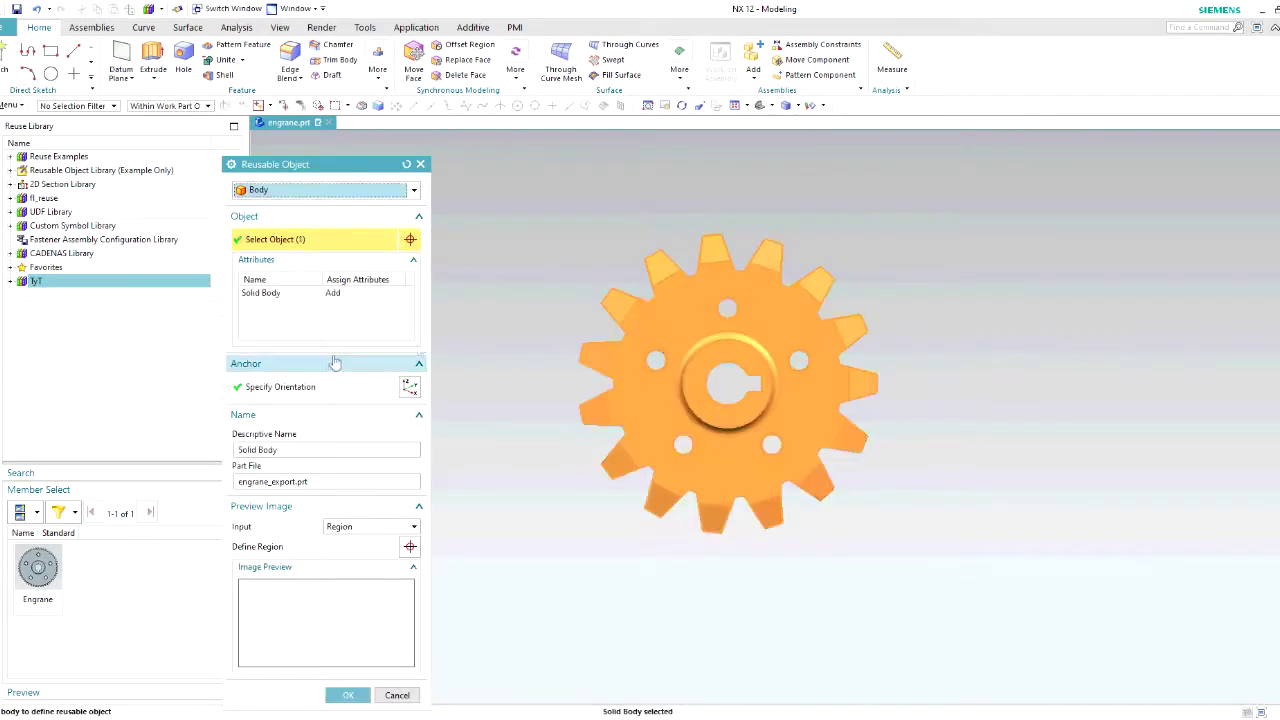
- Name the reusable object Video_TandT with part file libreria_reusable.prt and keep Region as the preview image input
click(309, 449)
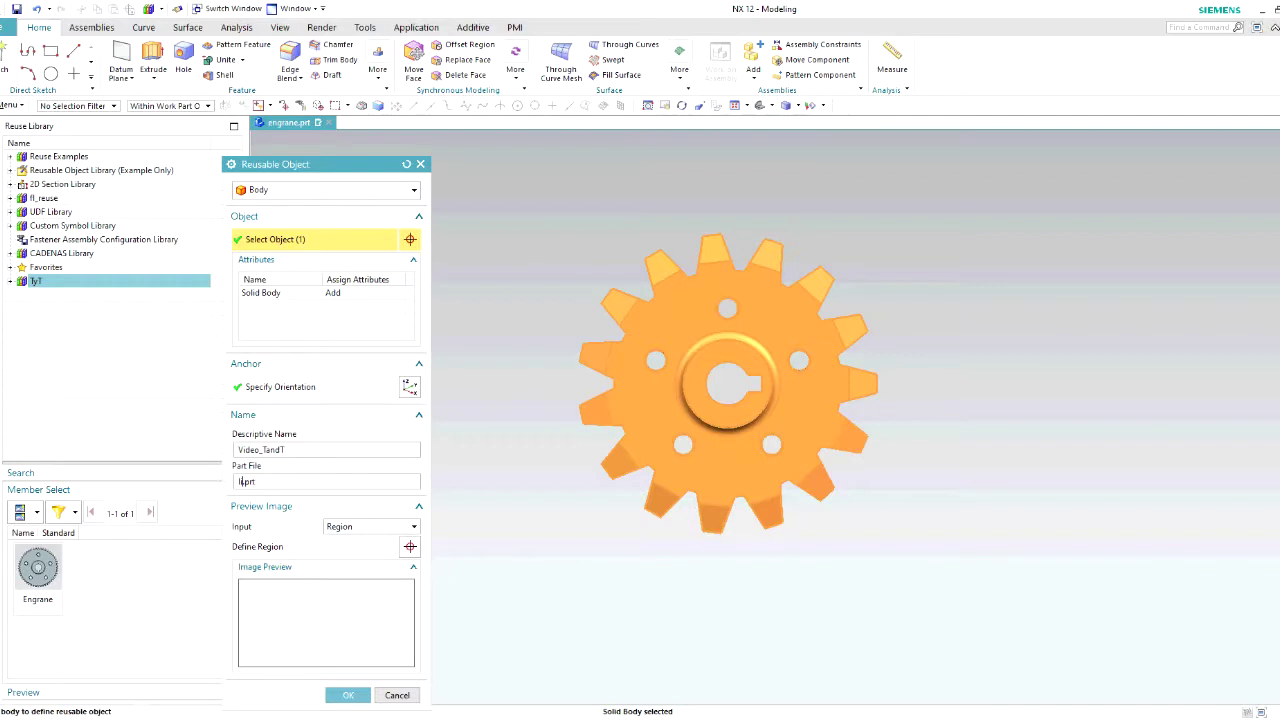
click(370, 526)
click(350, 558)
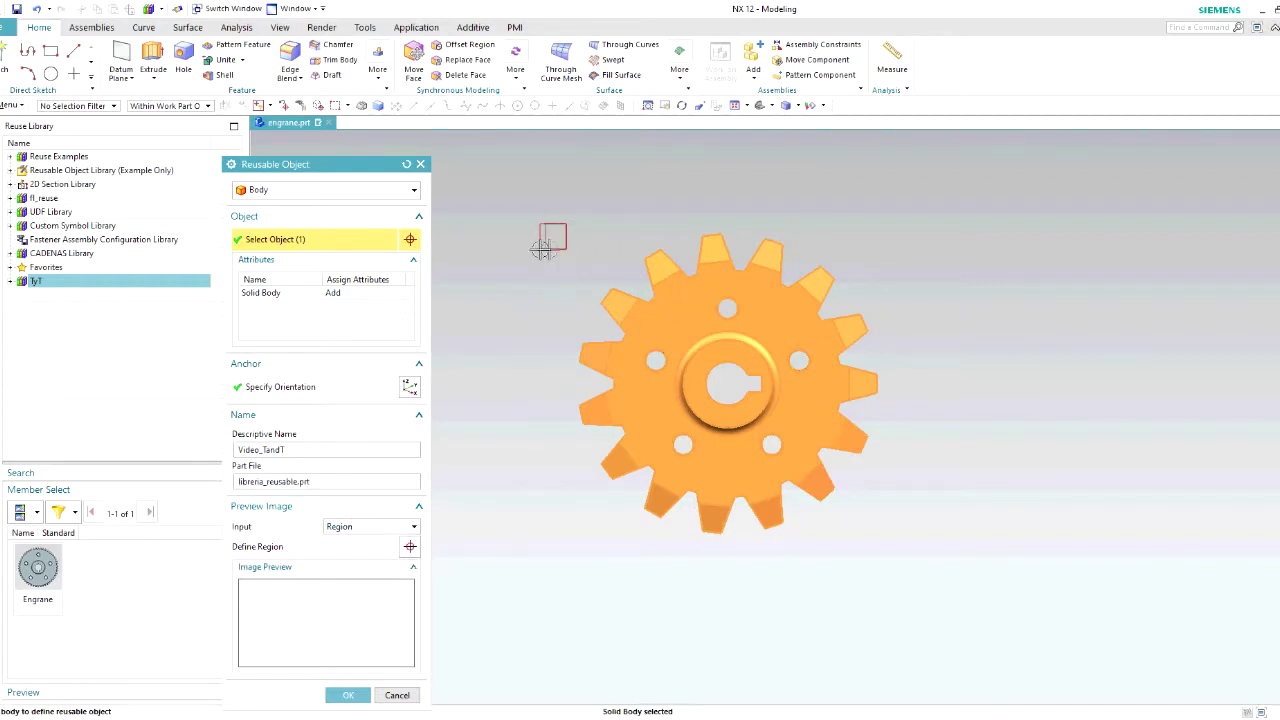
- Anchor the reusable object at the bore's arc centre and frame the whole gear as its preview image, finishing the definition
click(351, 389)
drag(727, 385, 480, 490)
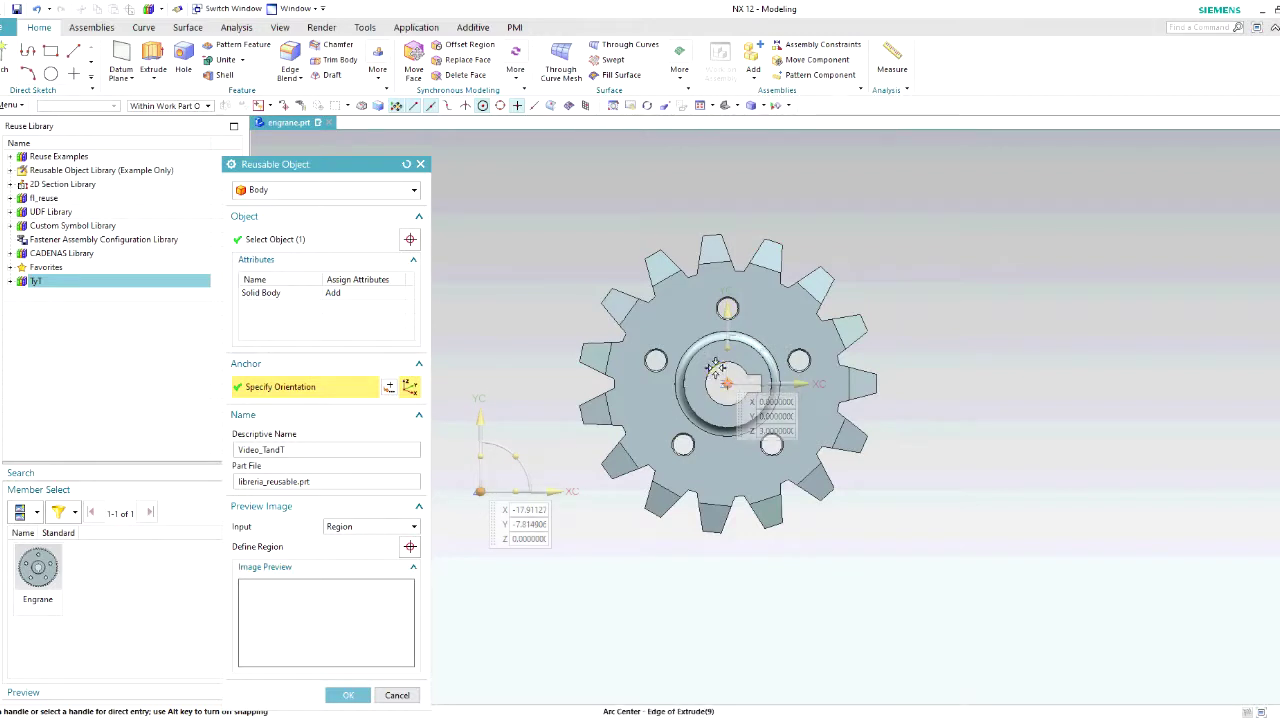
click(329, 546)
drag(560, 210, 900, 552)
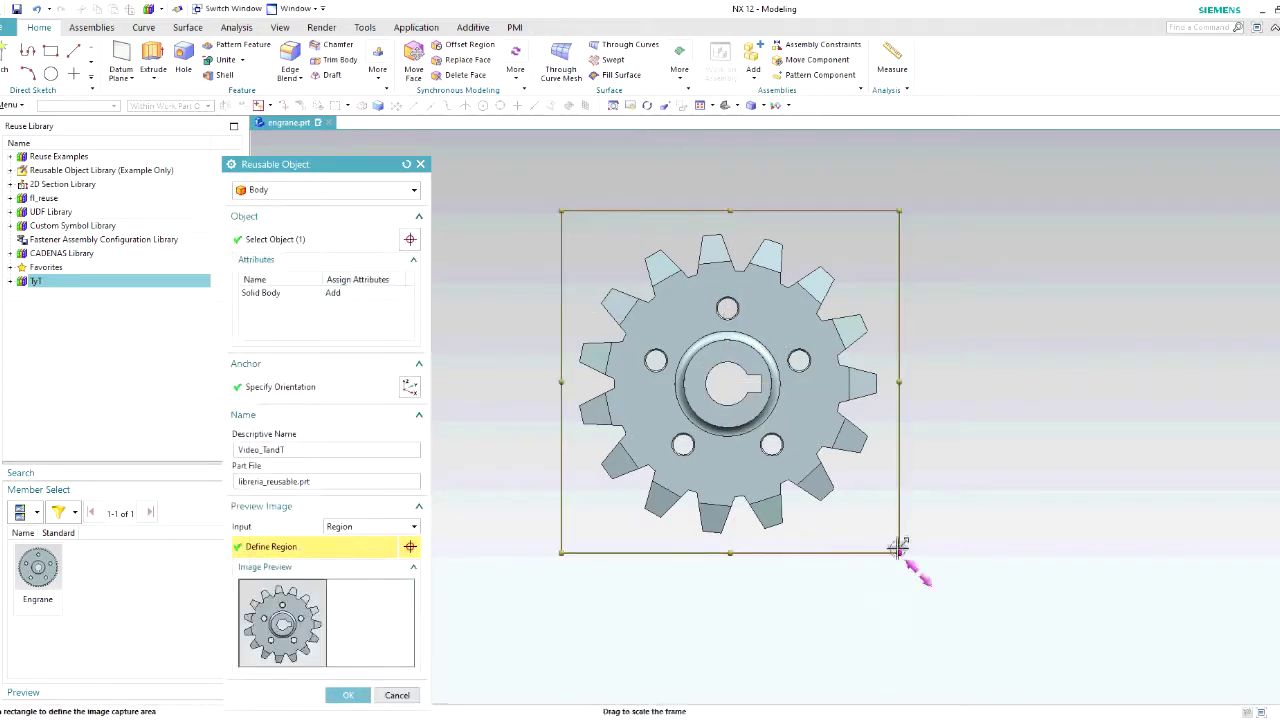
click(350, 695)
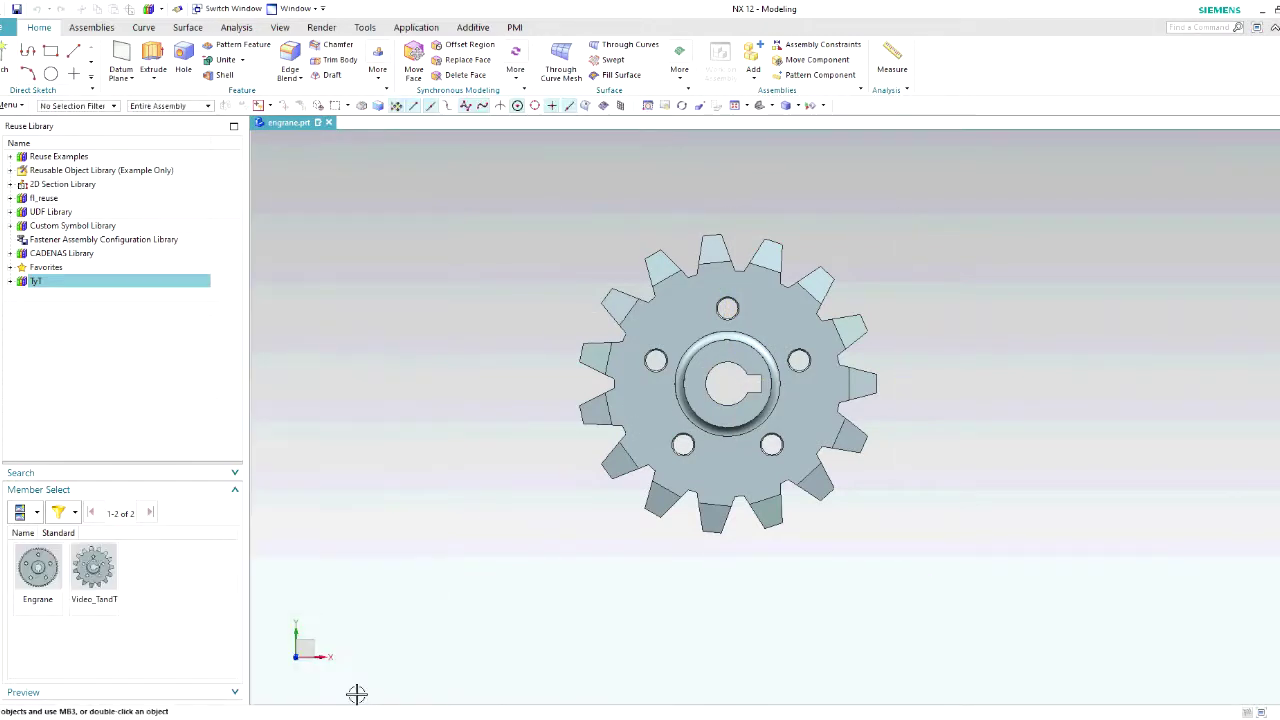
- Switch to File Explorer, open the TyT folder on the desktop and copy the file name of libreria_reusable.prt
click(37, 577)
drag(37, 577, 534, 362)
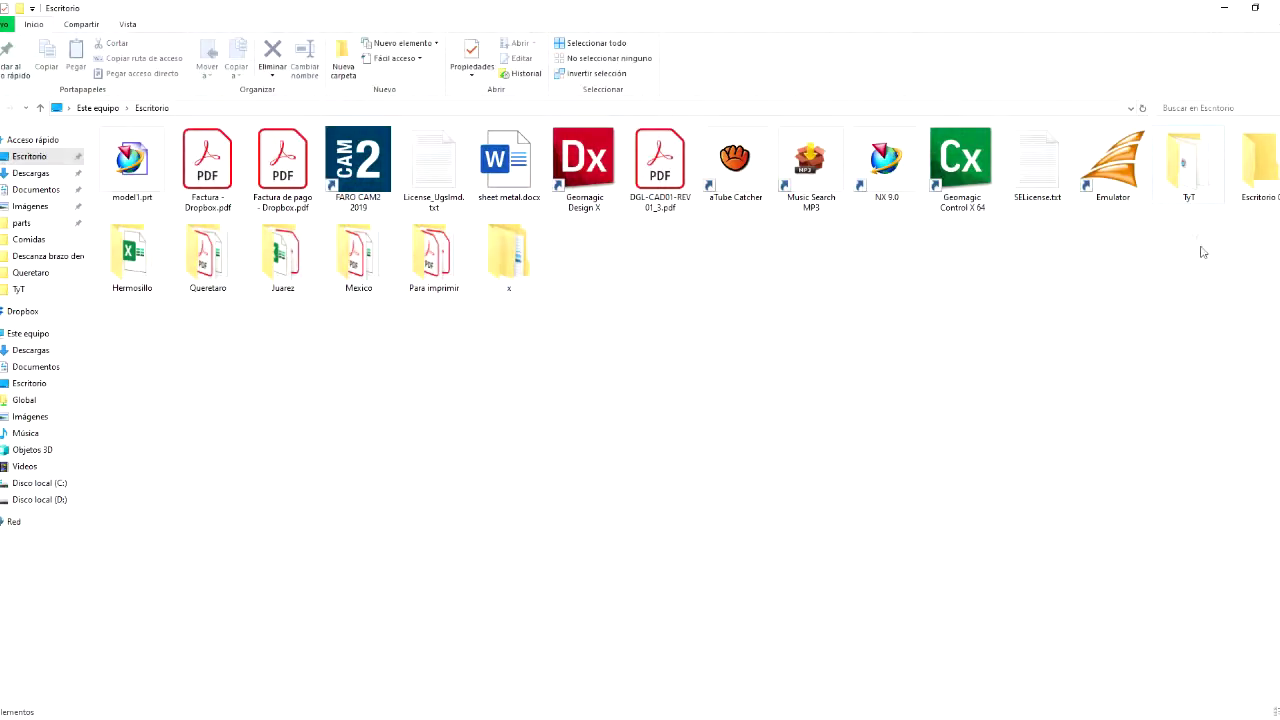
double_click(1188, 168)
click(158, 152)
right_click(144, 148)
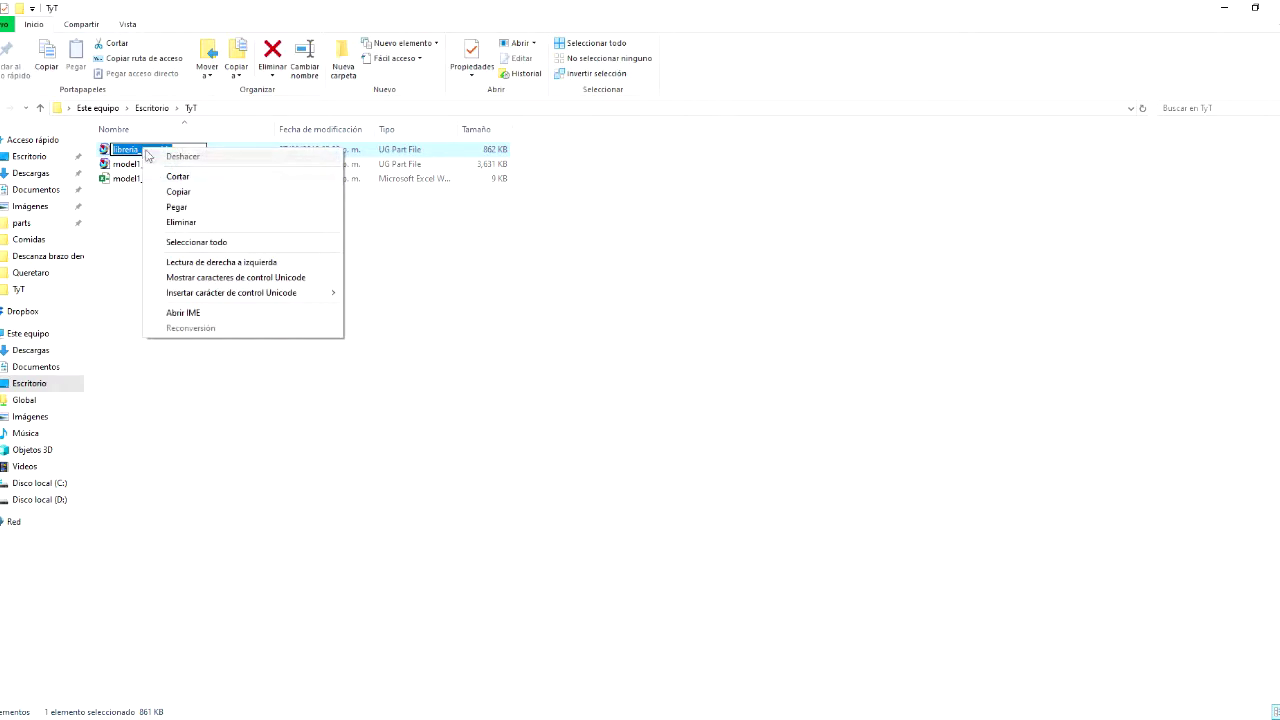
click(176, 191)
click(172, 242)
- Create a new Excel workbook in the TyT folder and name it libreria_reusable
right_click(177, 218)
mouse_move(255, 407)
click(440, 623)
text(libreria_reusable)
click(190, 269)
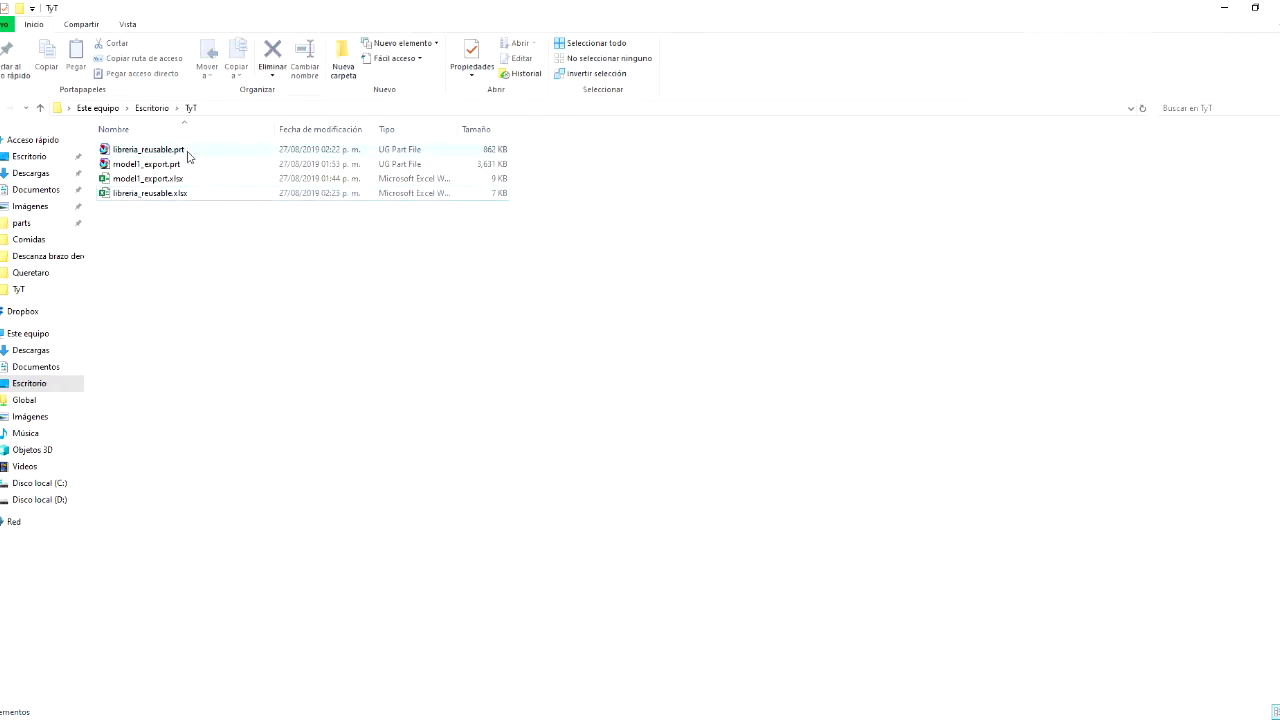
- Display the gear's user expressions in NX and open libreria_reusable.xlsx from the TyT folder in Excel
click(1222, 13)
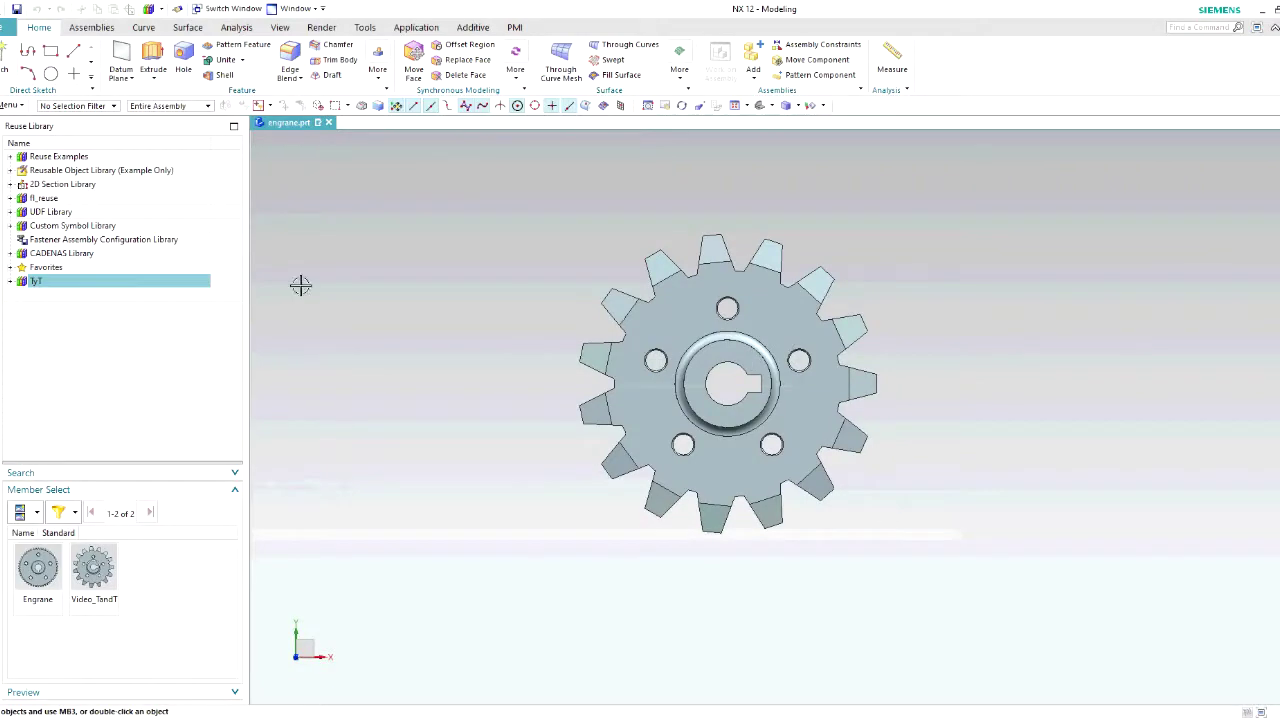
click(7, 235)
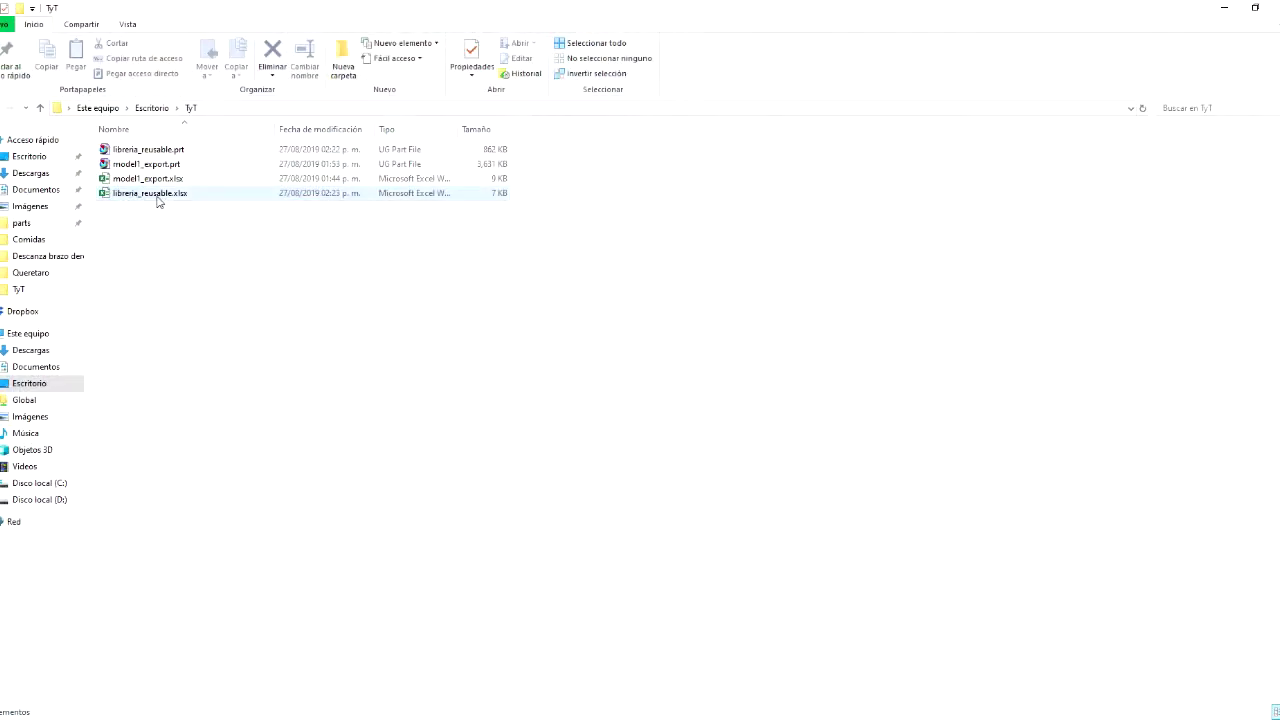
double_click(152, 193)
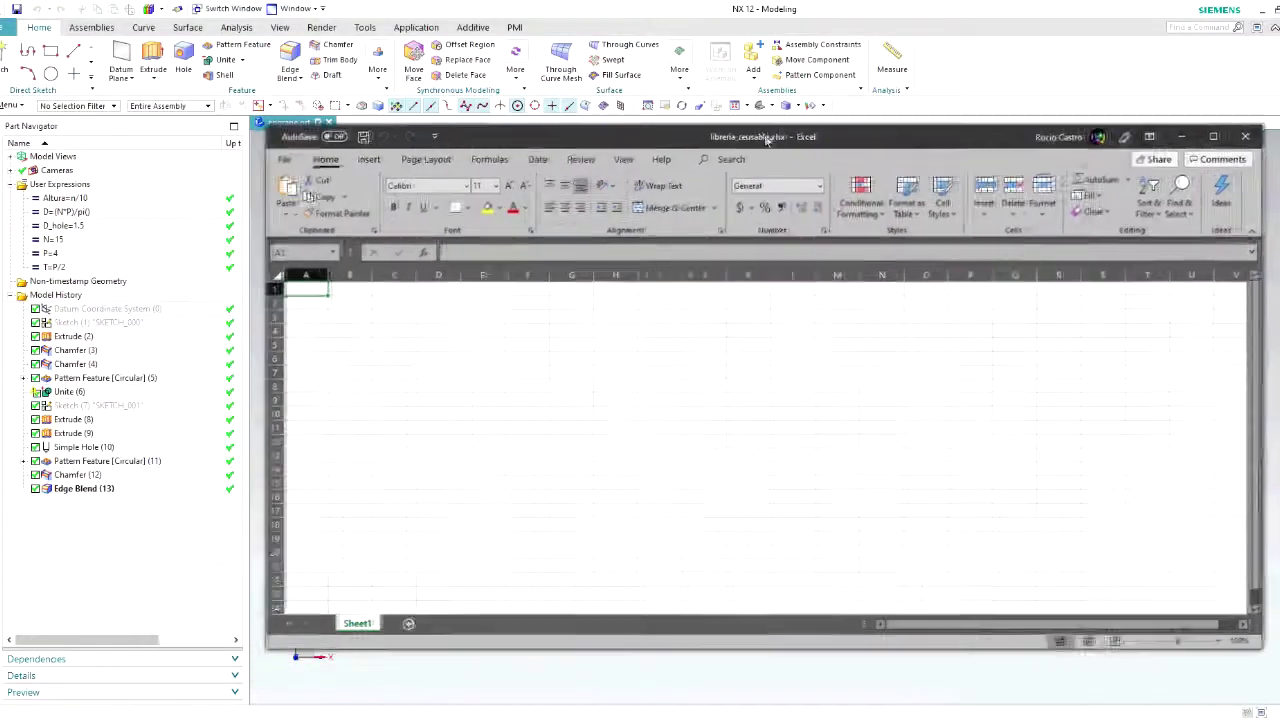
- Enter the column headers D_hole, N and P in cells A1 to C1
click(324, 292)
text(D_hole)
click(356, 288)
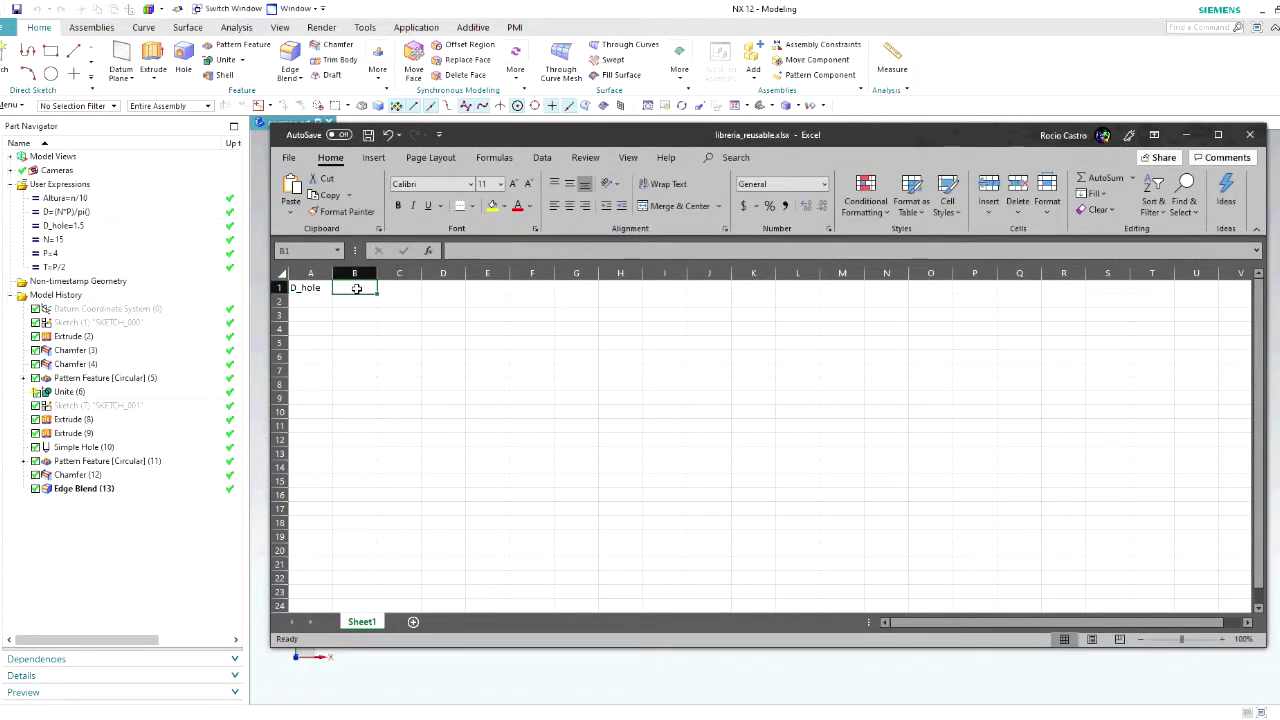
text(N)
text(P)
click(424, 331)
- Fill the N column from B2 to B21 with tooth counts from 5 to 100 in increments of 5
click(348, 299)
text(5)
key(Return)
text(10)
key(Return)
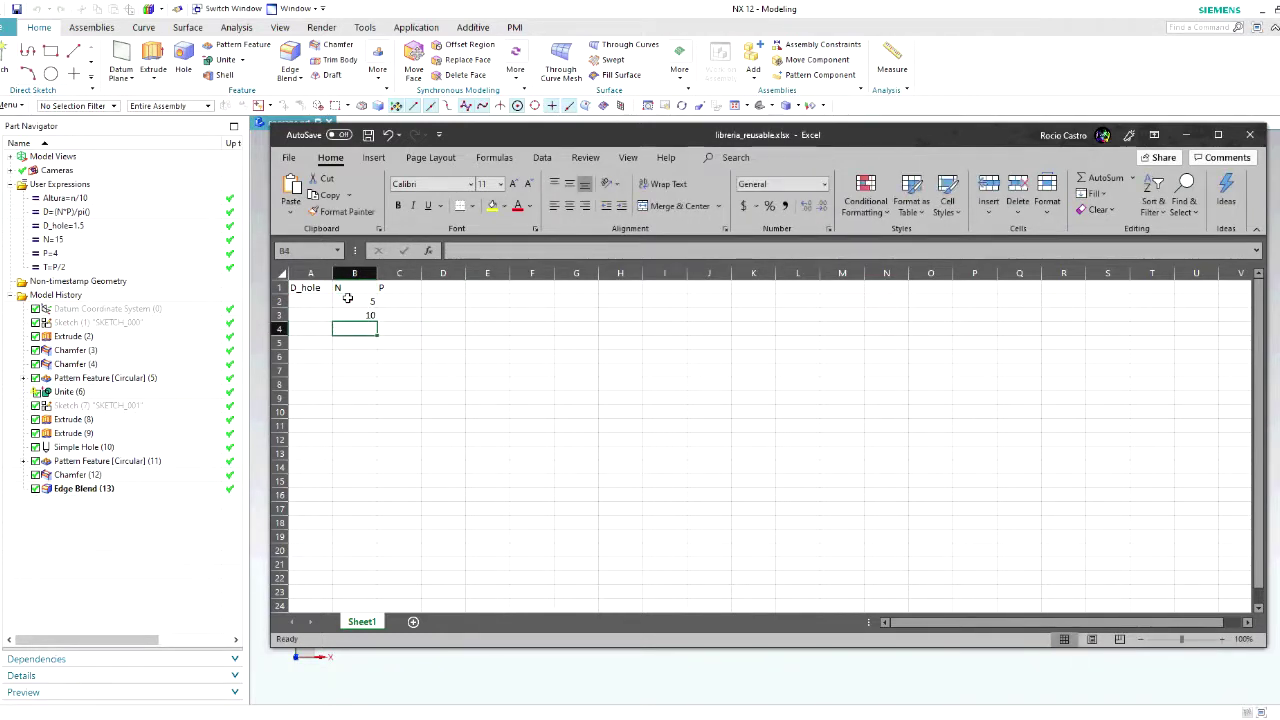
drag(372, 299, 360, 327)
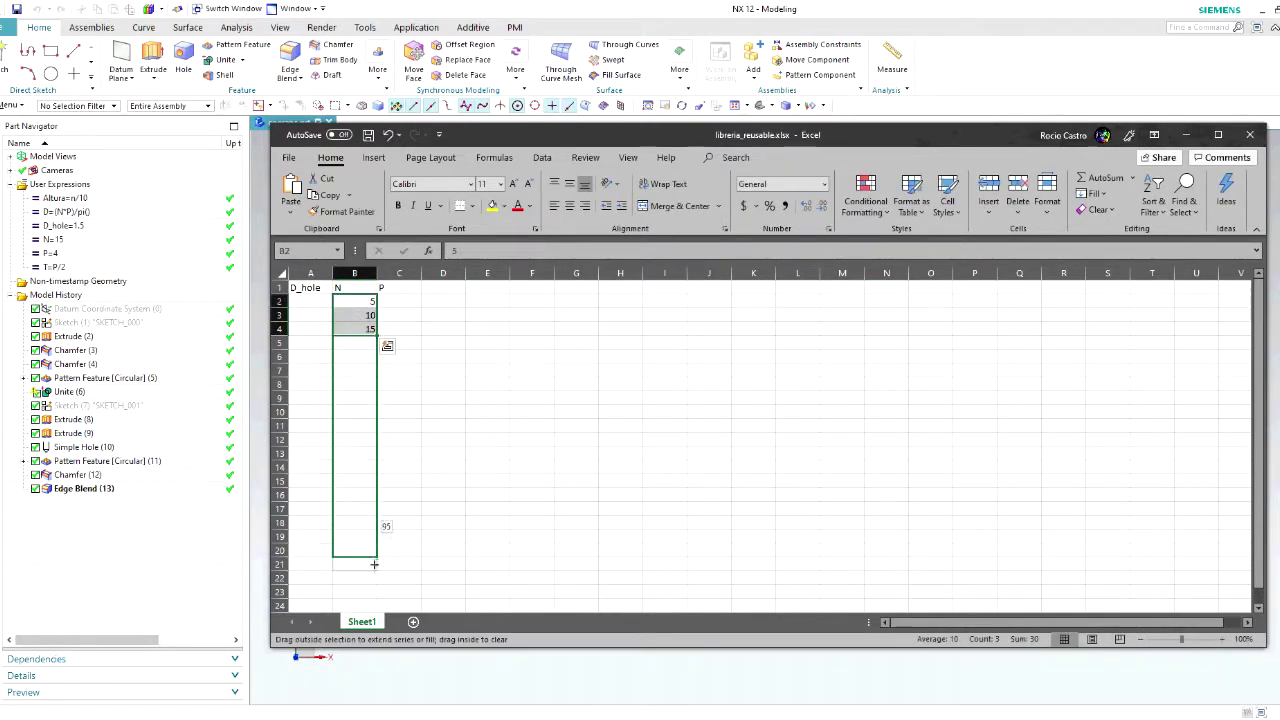
drag(374, 560, 373, 567)
click(491, 552)
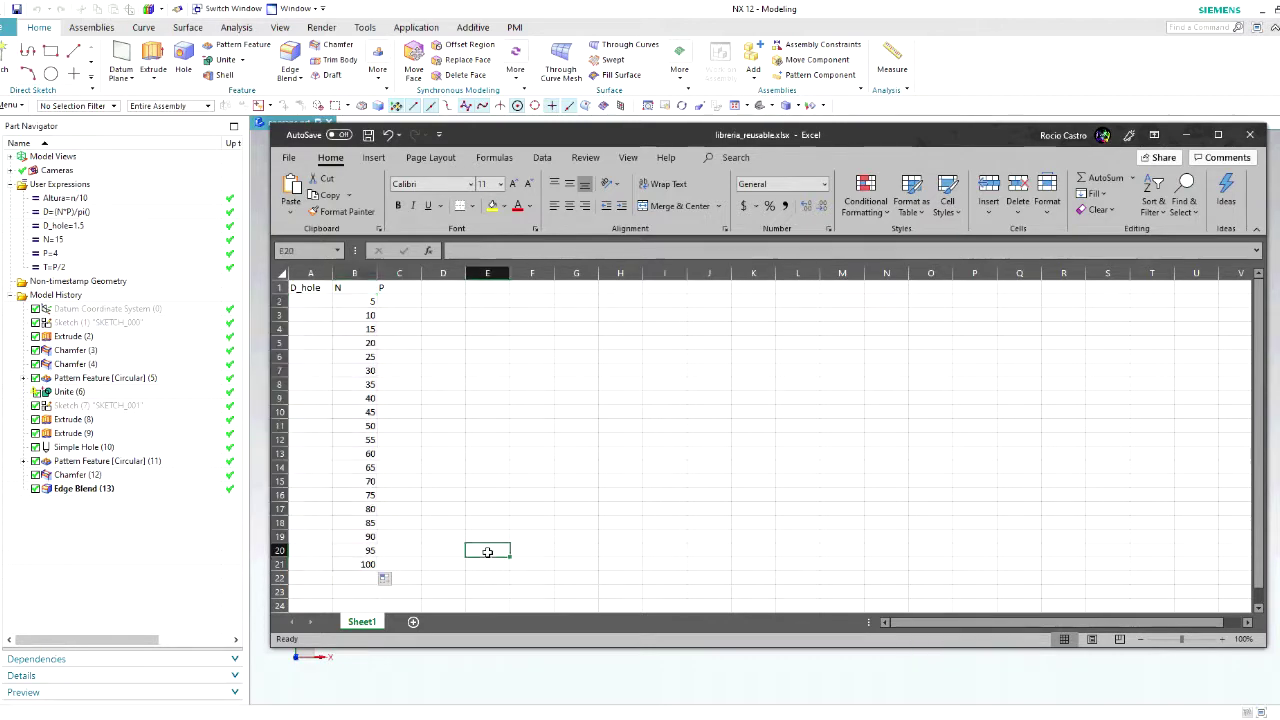
- Save and close the libreria_reusable workbook, and open the auxiliary file option for the Video_TandT member of the TyT library in NX
click(1249, 136)
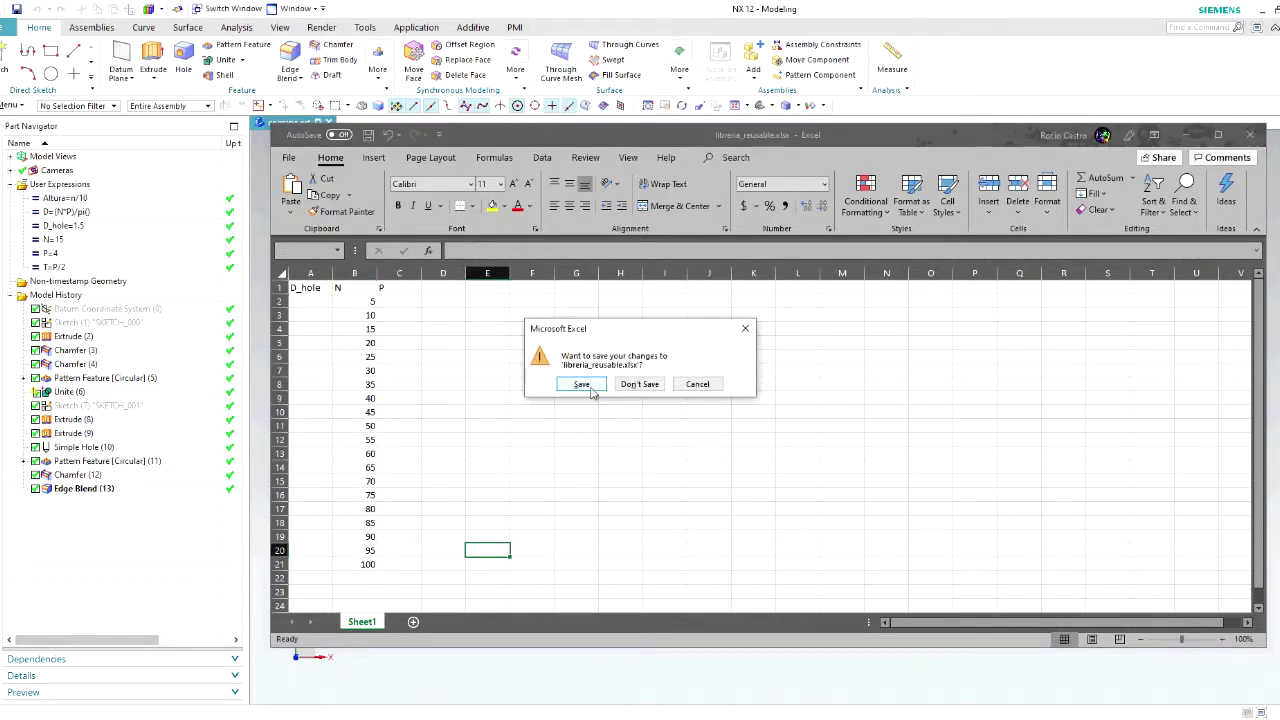
click(581, 385)
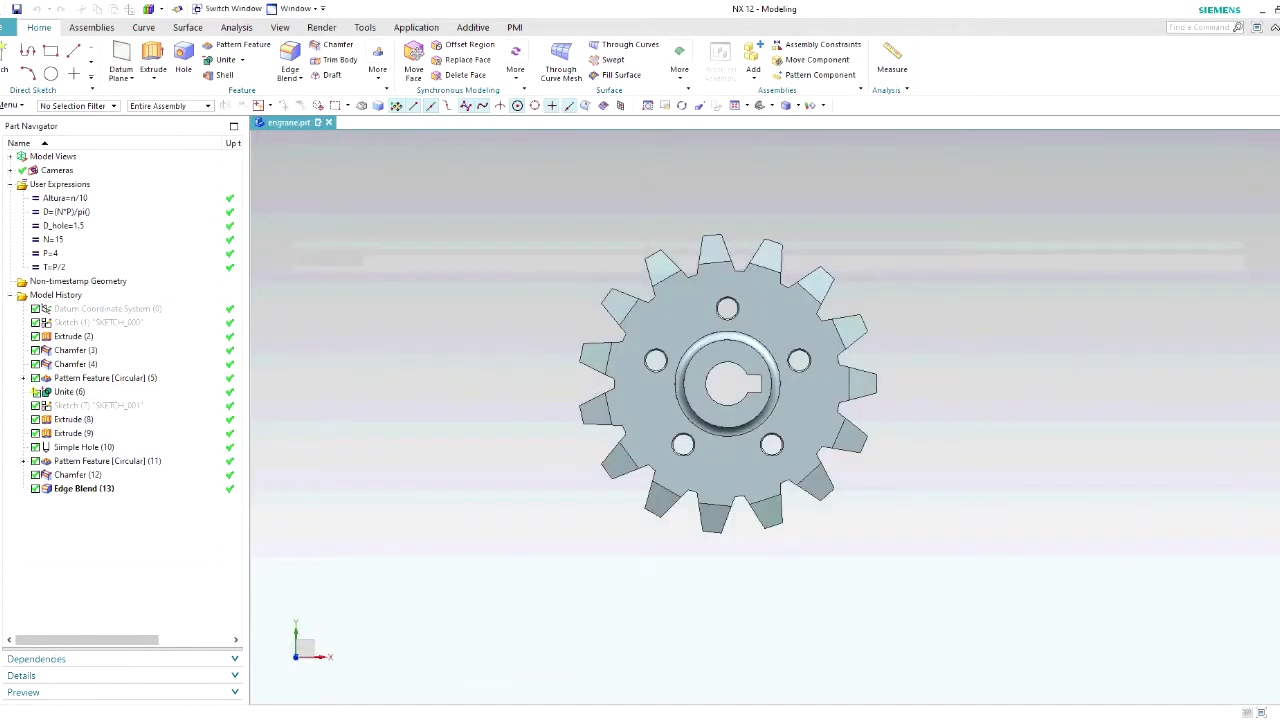
right_click(95, 569)
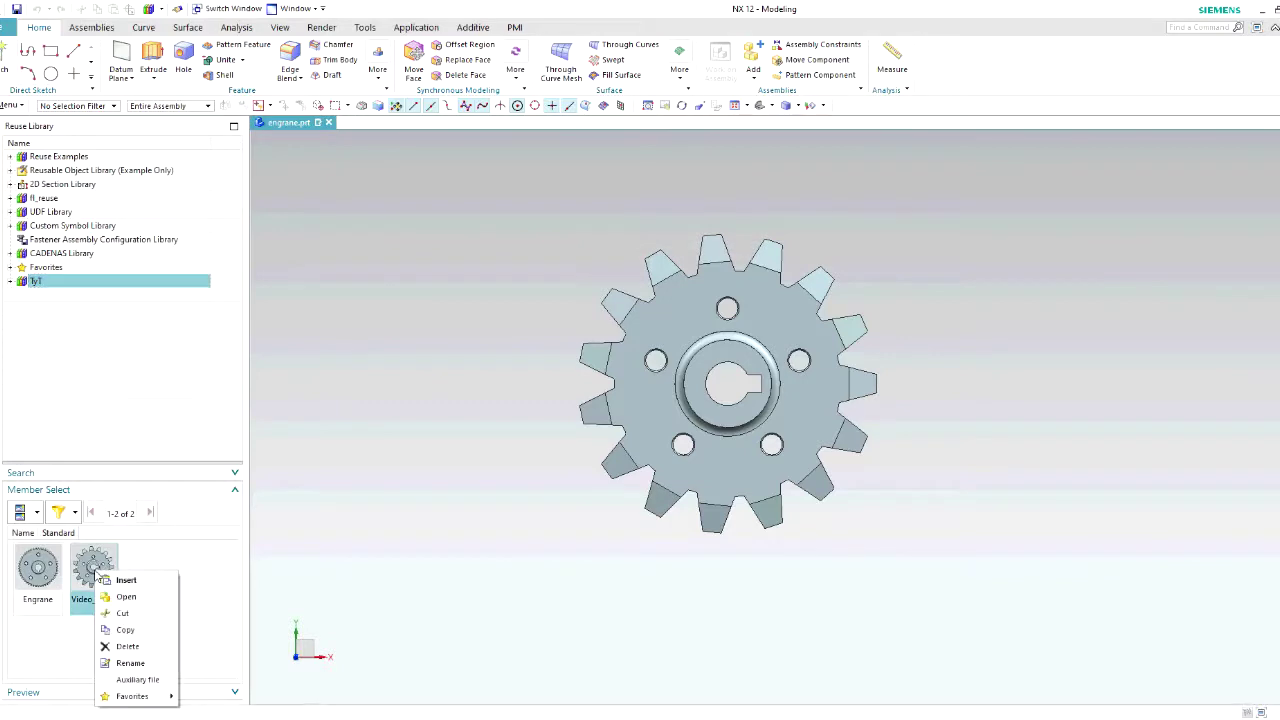
click(136, 680)
- Close engrane.prt without saving and create a millimetre Model part named mi pieza in the TyT folder
click(328, 122)
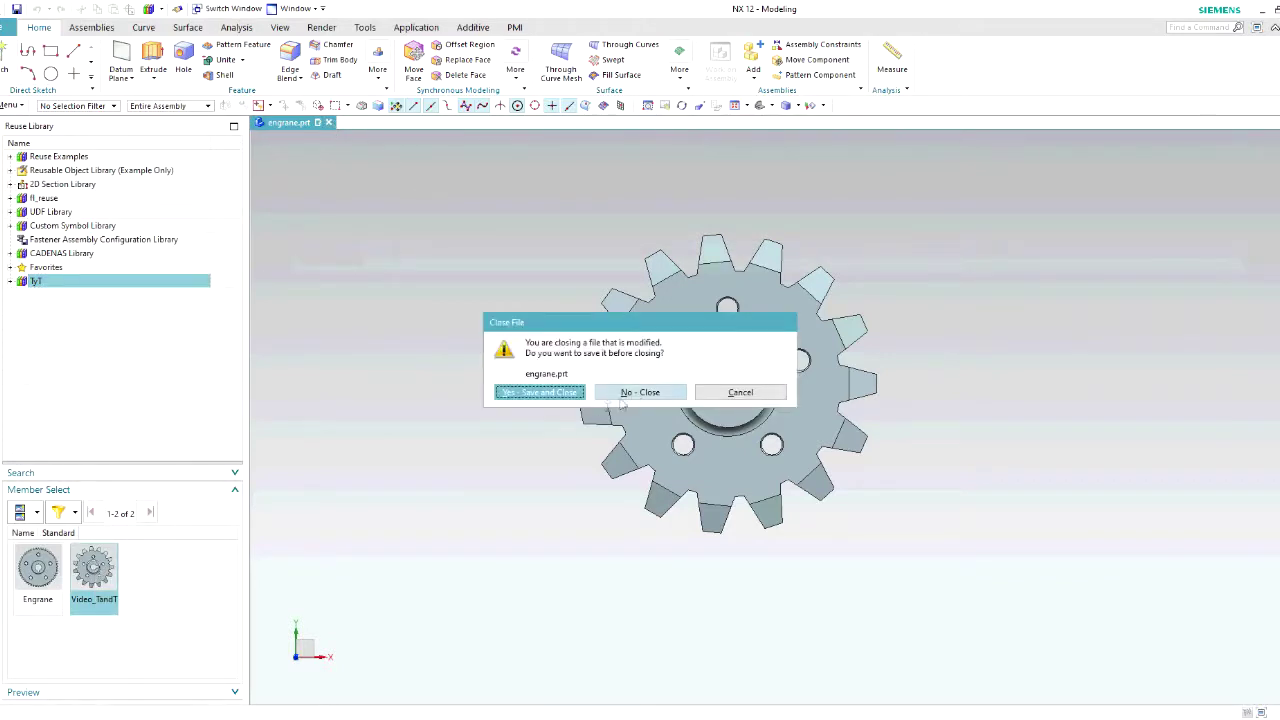
click(634, 393)
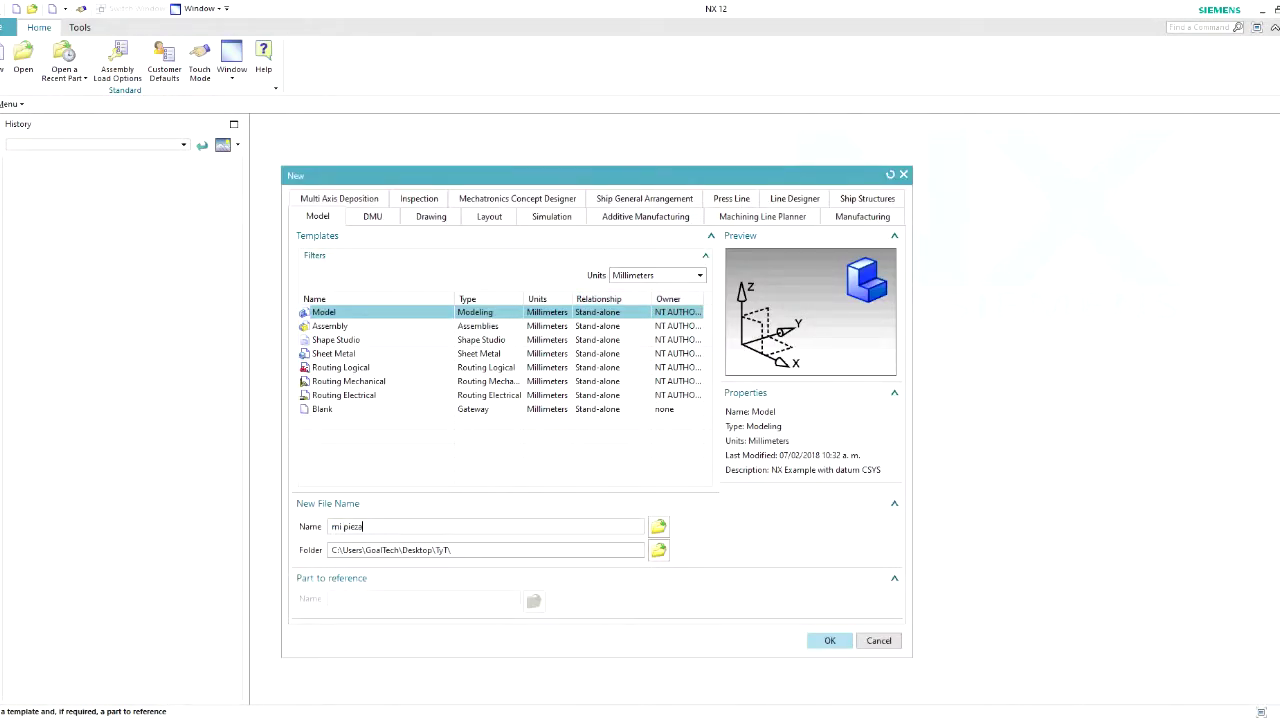
click(827, 648)
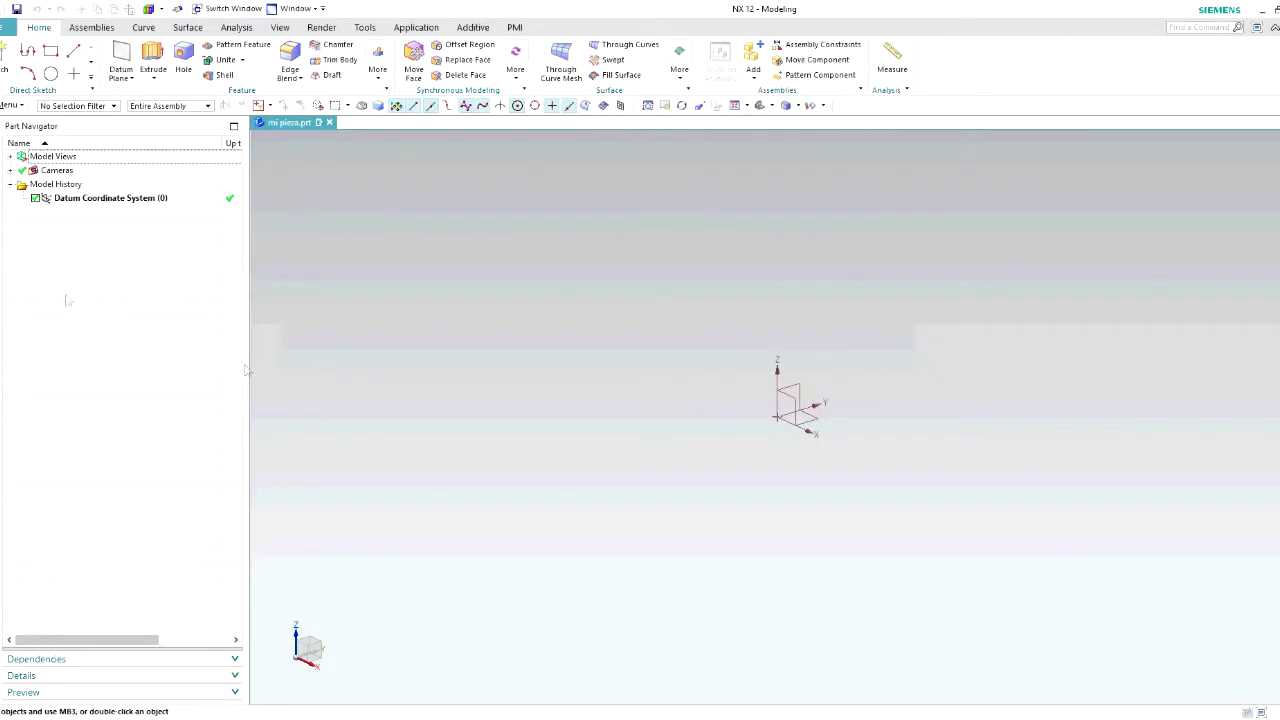
- Place the Video_TandT gear from the TyT library at about X -15.9, Y -19.3 and set N to 30
drag(94, 572, 707, 421)
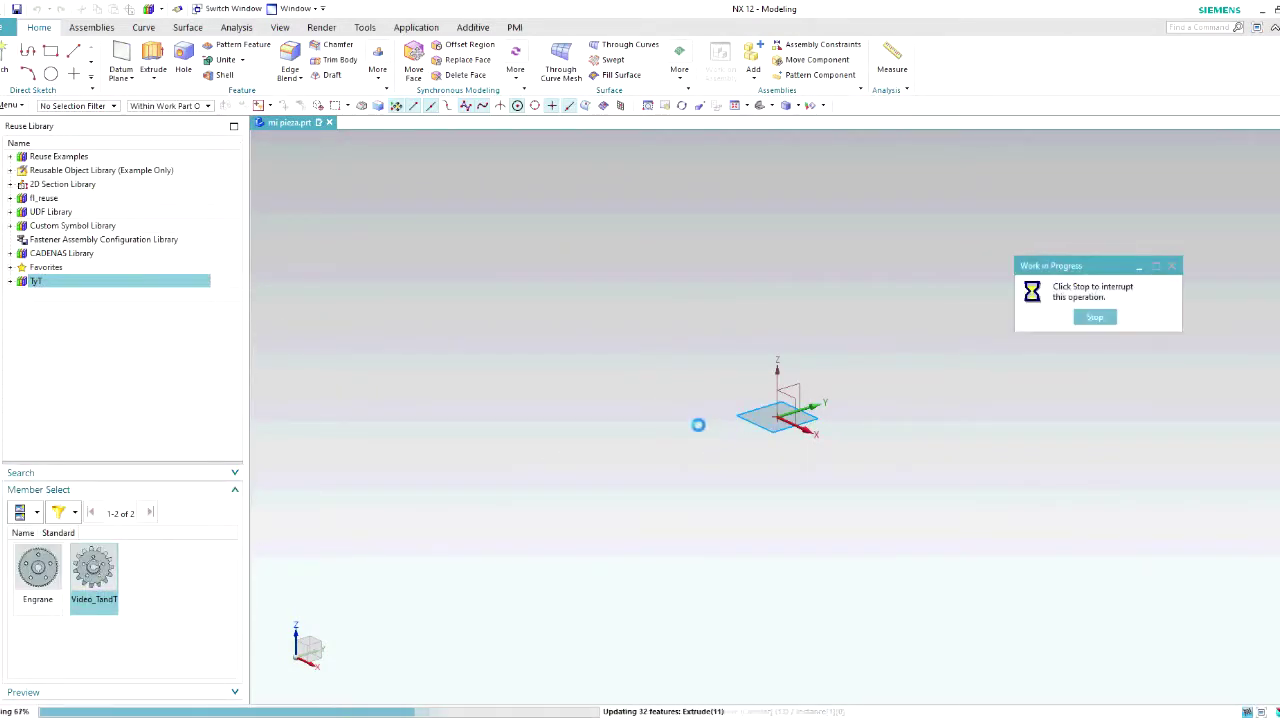
middle_drag(695, 427, 710, 500)
click(376, 270)
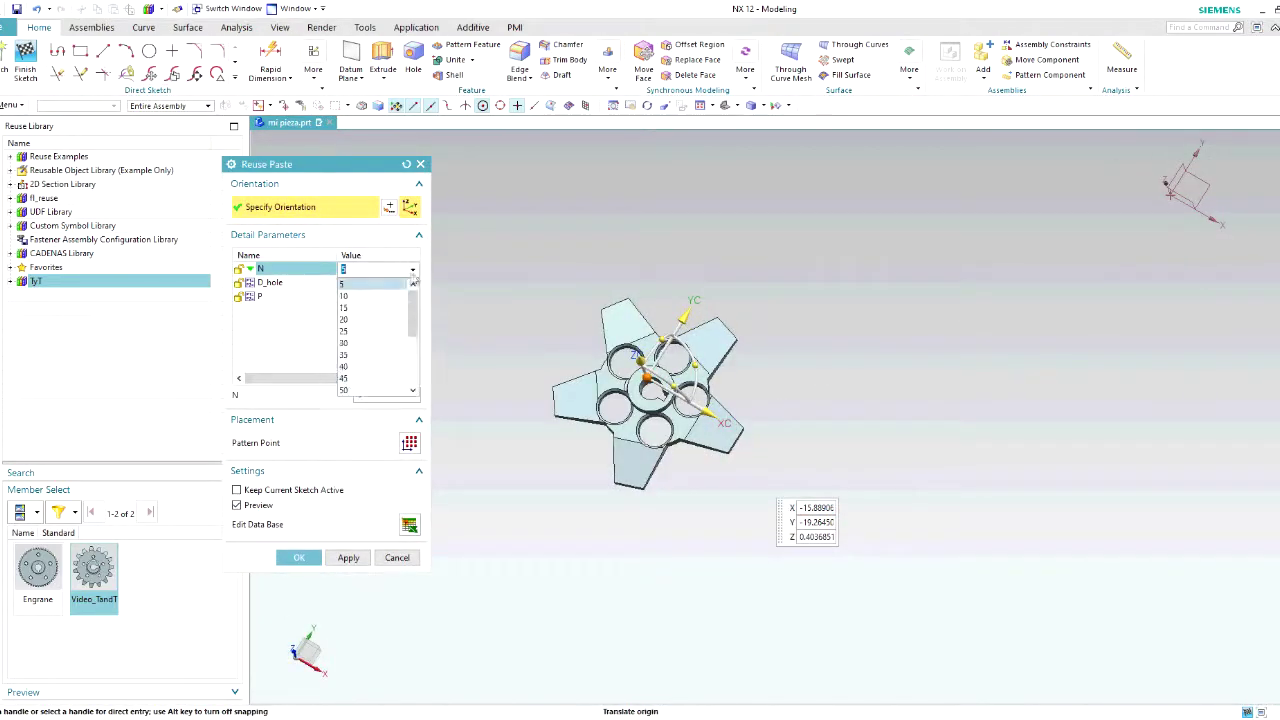
click(358, 295)
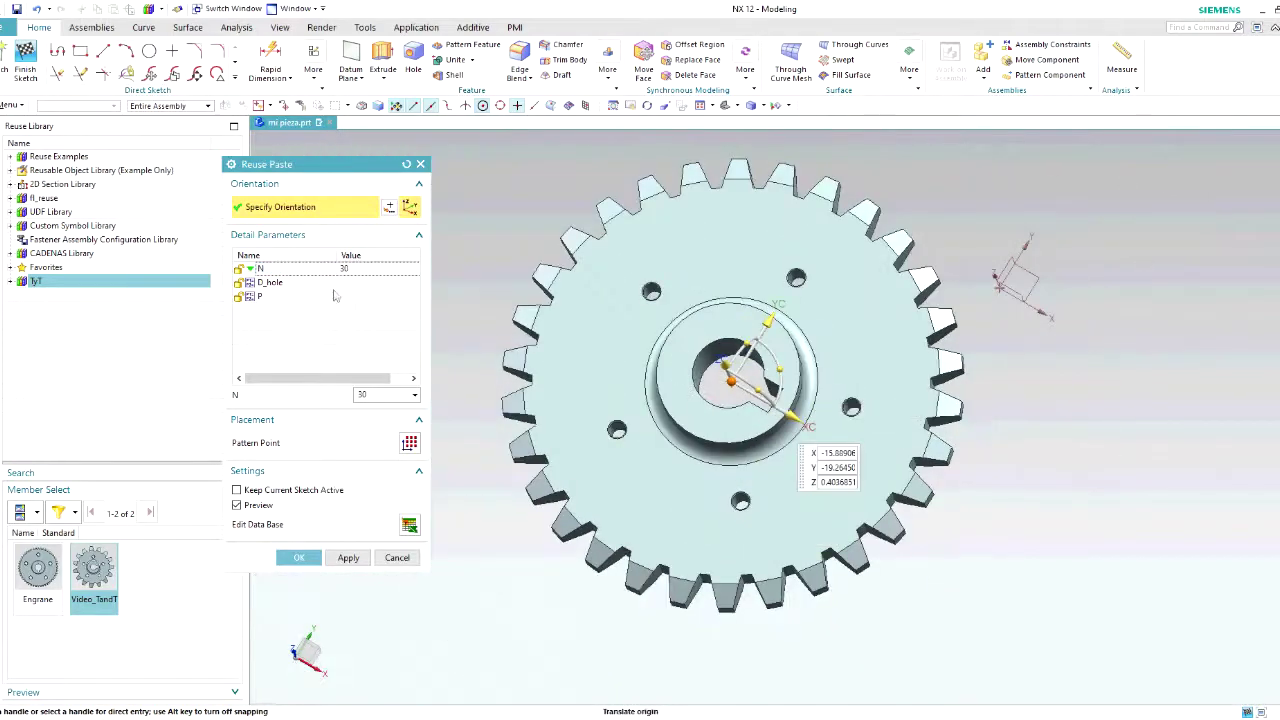
- Set the gear's D_hole to 5 and P to 4.5, and insert it into the part
click(348, 284)
click(348, 285)
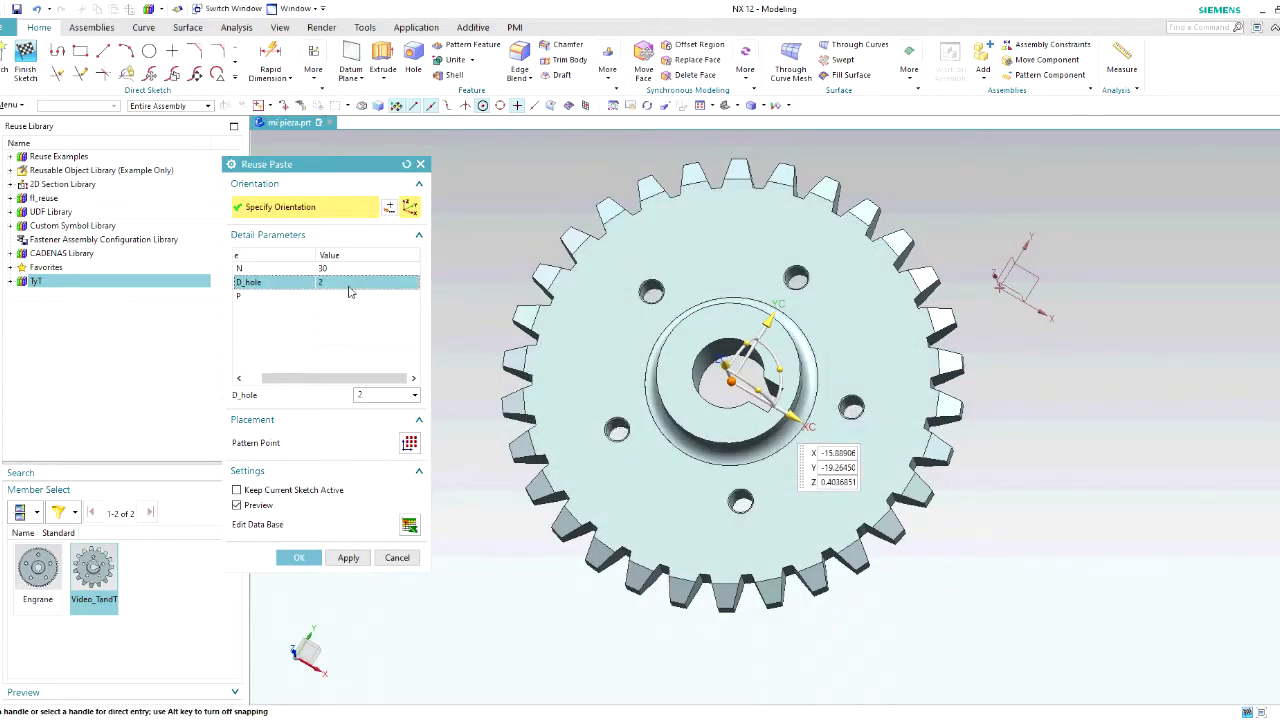
text(5)
double_click(333, 296)
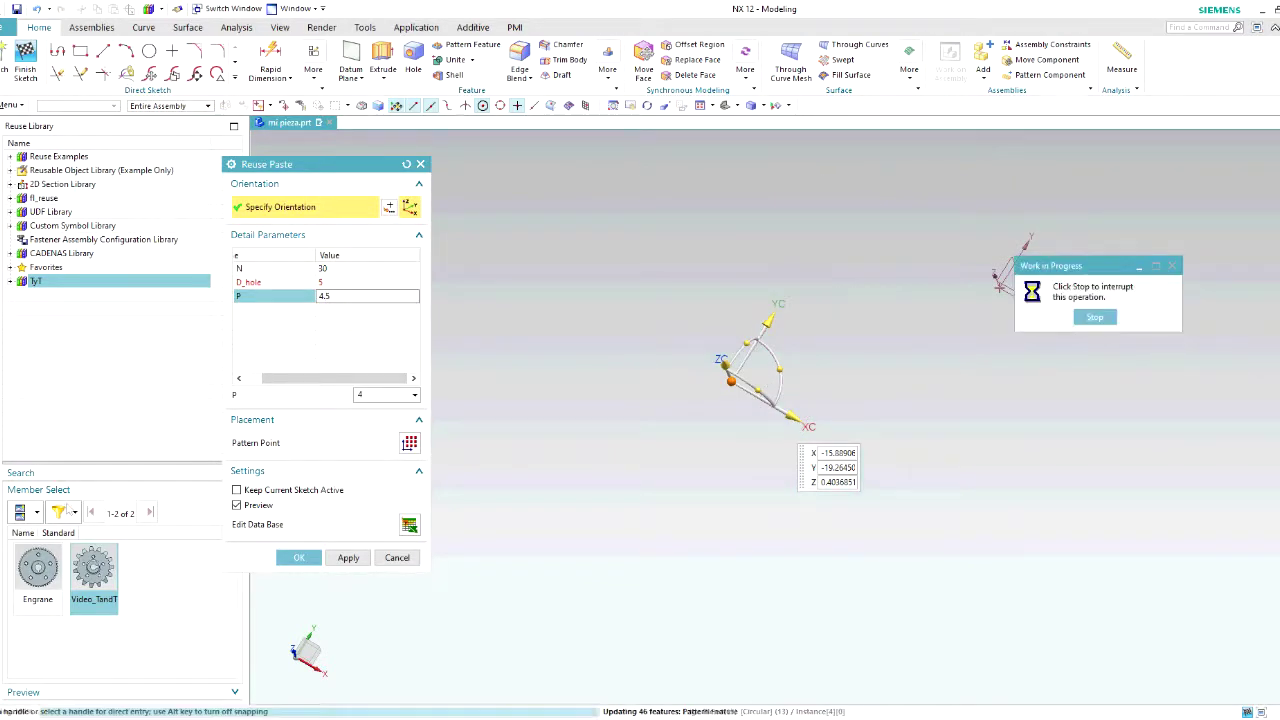
click(299, 558)
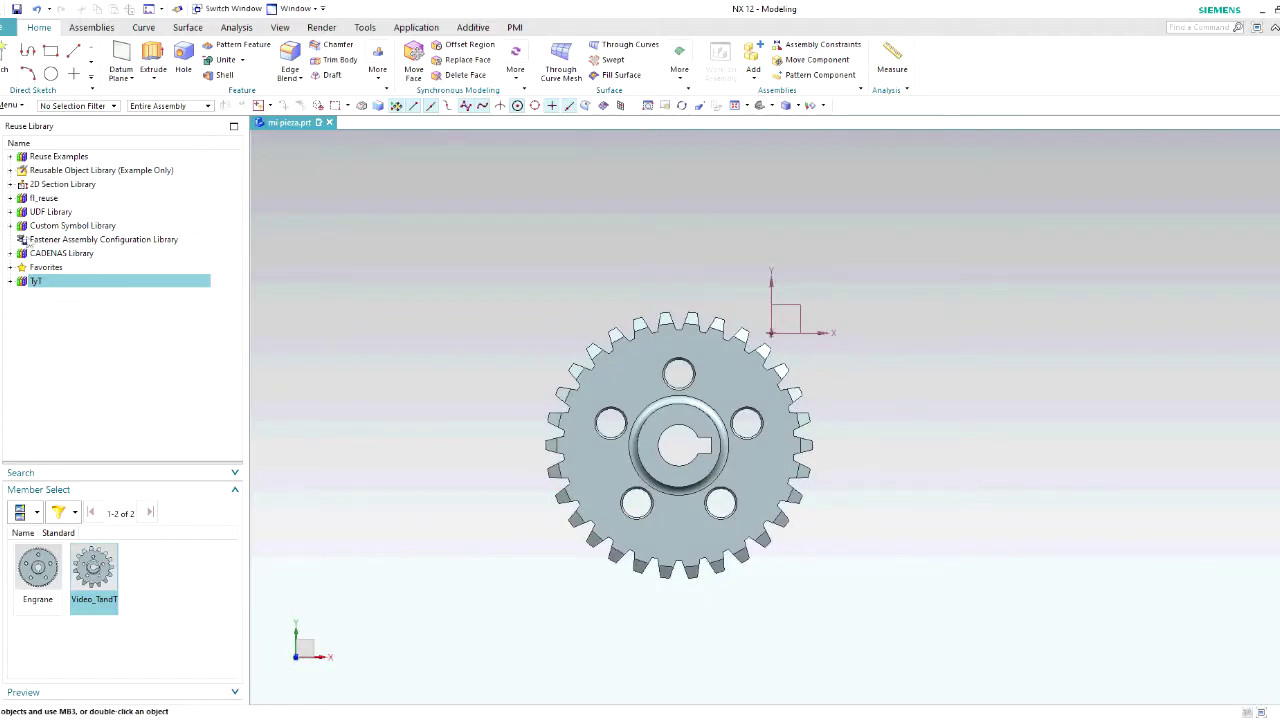
- Expand the inserted ReusableObject in the model history and examine the features it contains
double_click(2, 192)
click(493, 250)
click(2, 192)
click(23, 239)
click(92, 255)
click(92, 268)
key(Down)
key(Down)
key(Down)
key(Down)
key(Down)
key(Down)
key(Down)
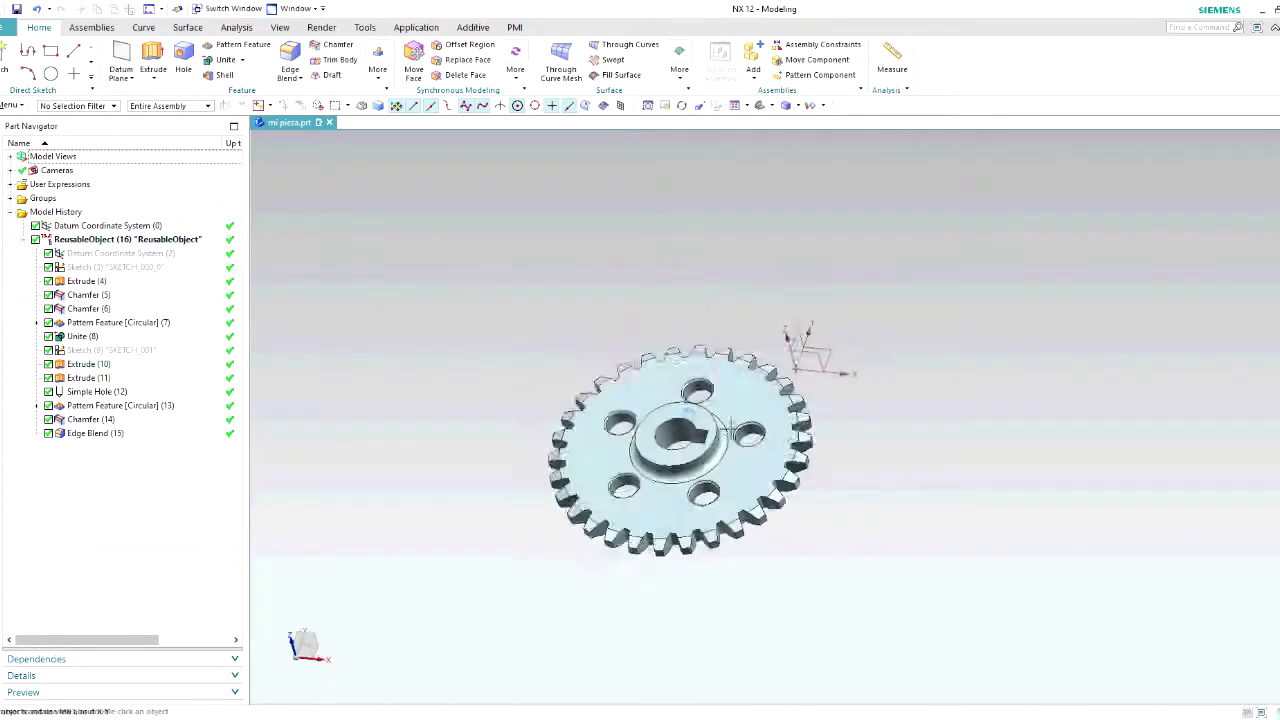
- Set Distance 2 of the two asymmetric tooth chamfers, Chamfer (5) and Chamfer (6), to 2.5 mm
scroll(795, 458, up, 4)
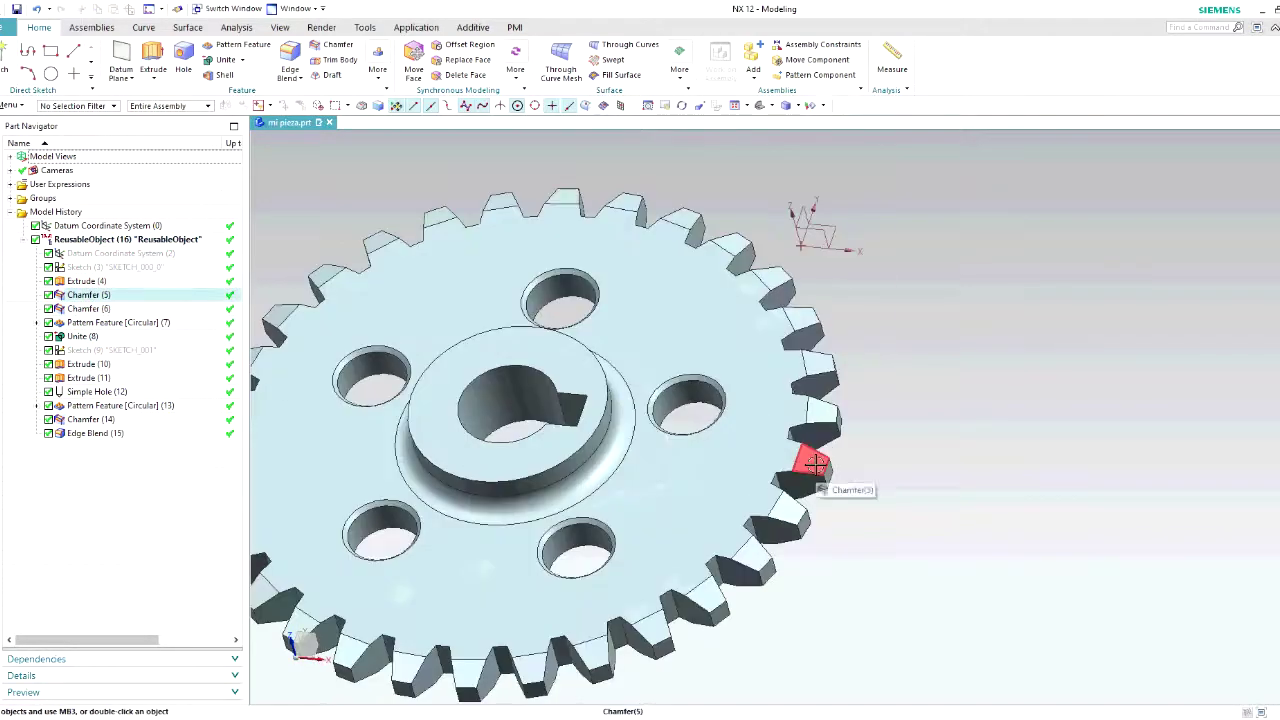
double_click(814, 469)
drag(348, 293, 307, 296)
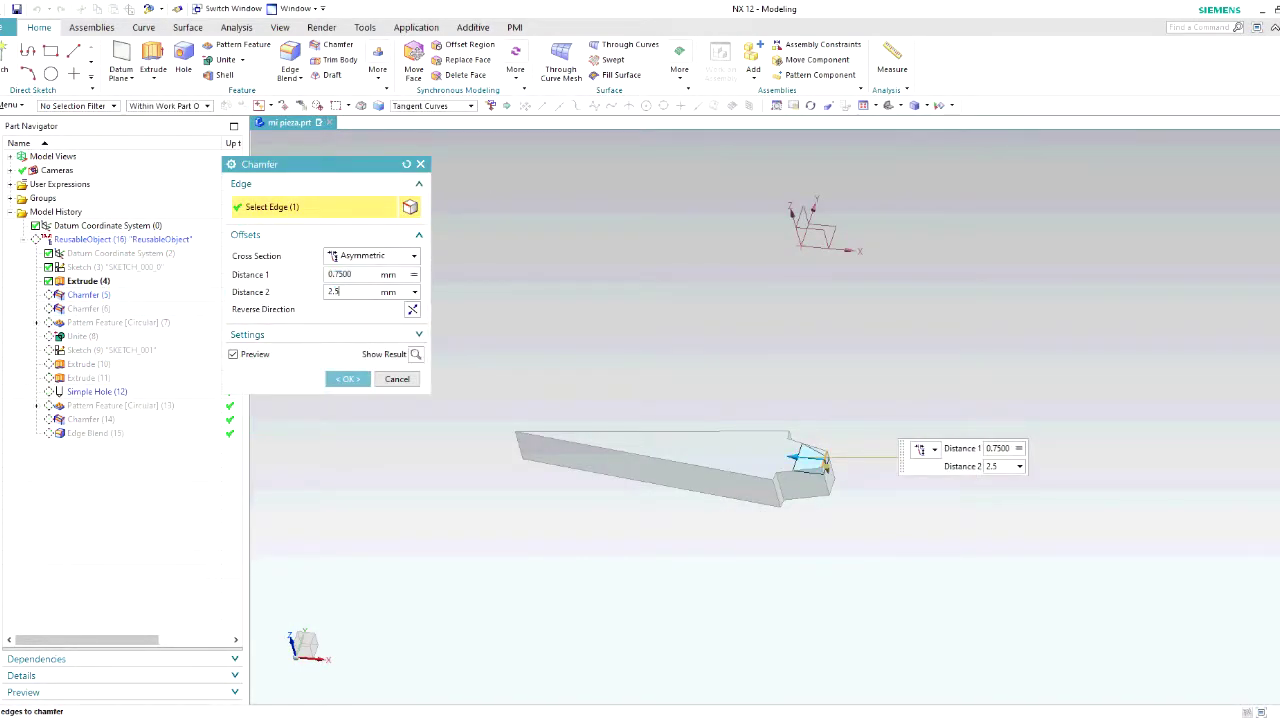
click(346, 379)
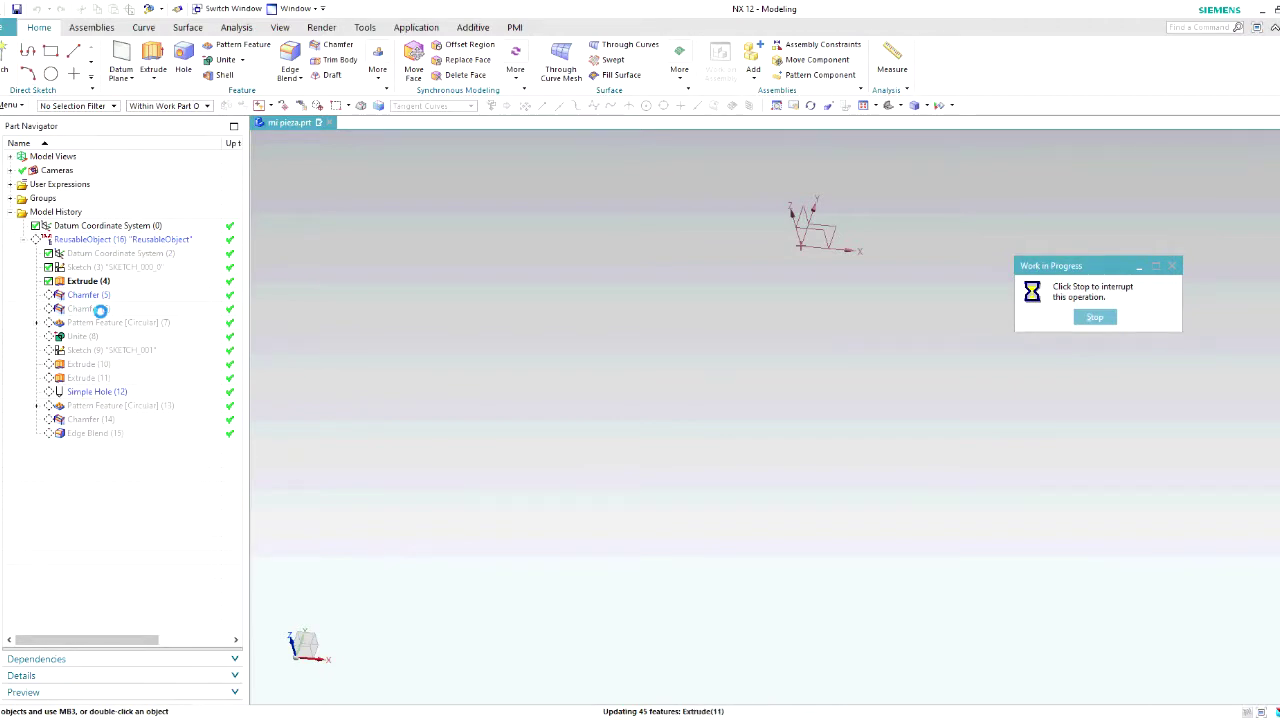
double_click(100, 309)
double_click(333, 291)
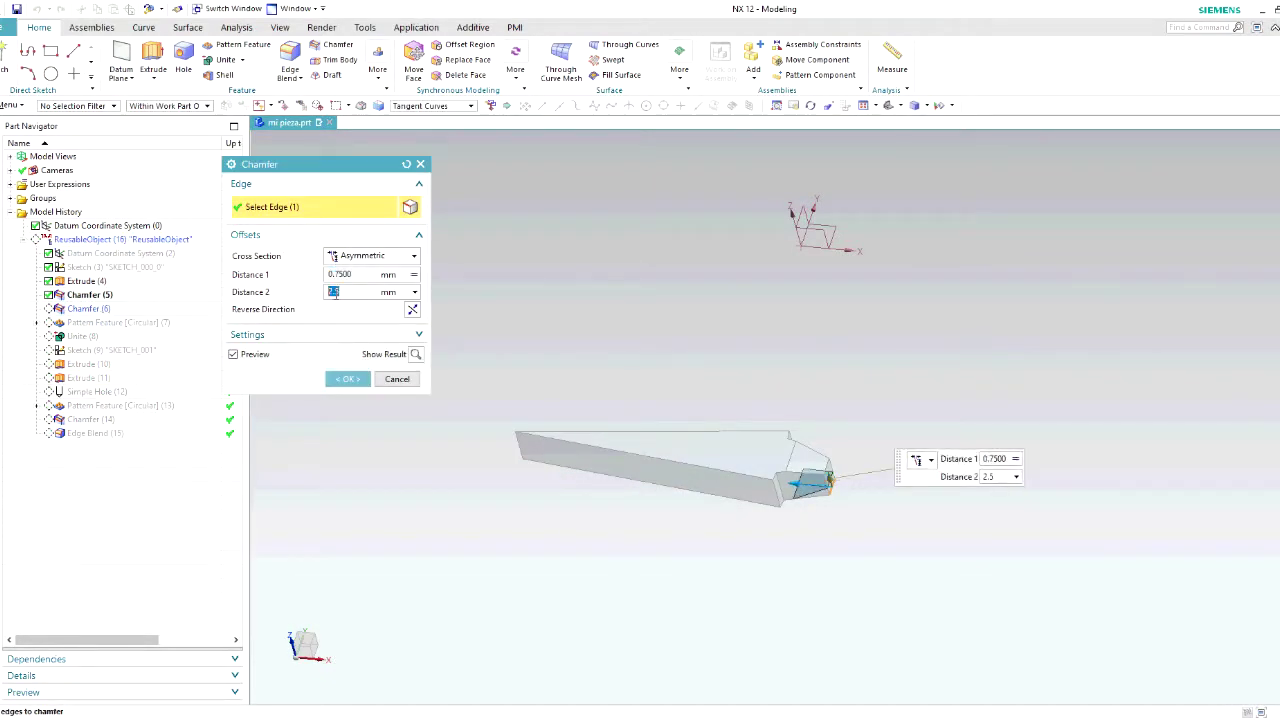
click(346, 379)
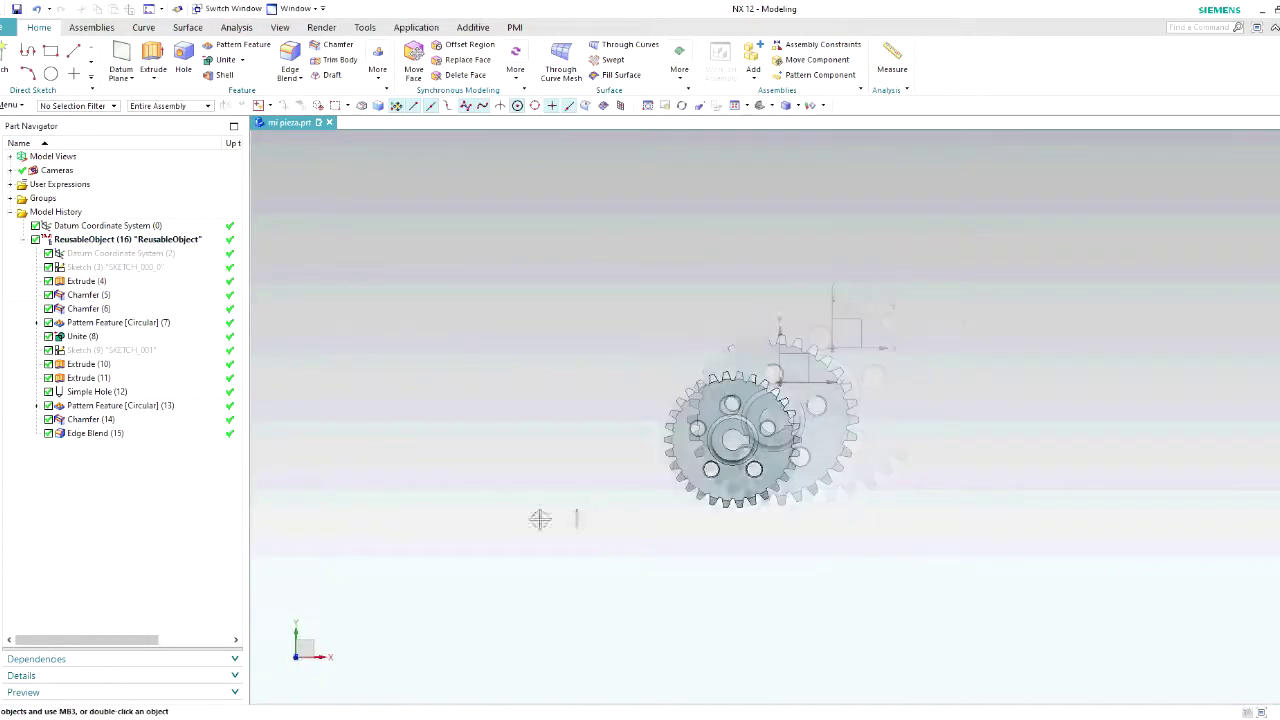
- Place a second Video_TandT gear from the TyT library at about X 34.9, Y 17.5 and set N to 75
double_click(1, 219)
click(494, 251)
click(1, 219)
drag(94, 575, 896, 336)
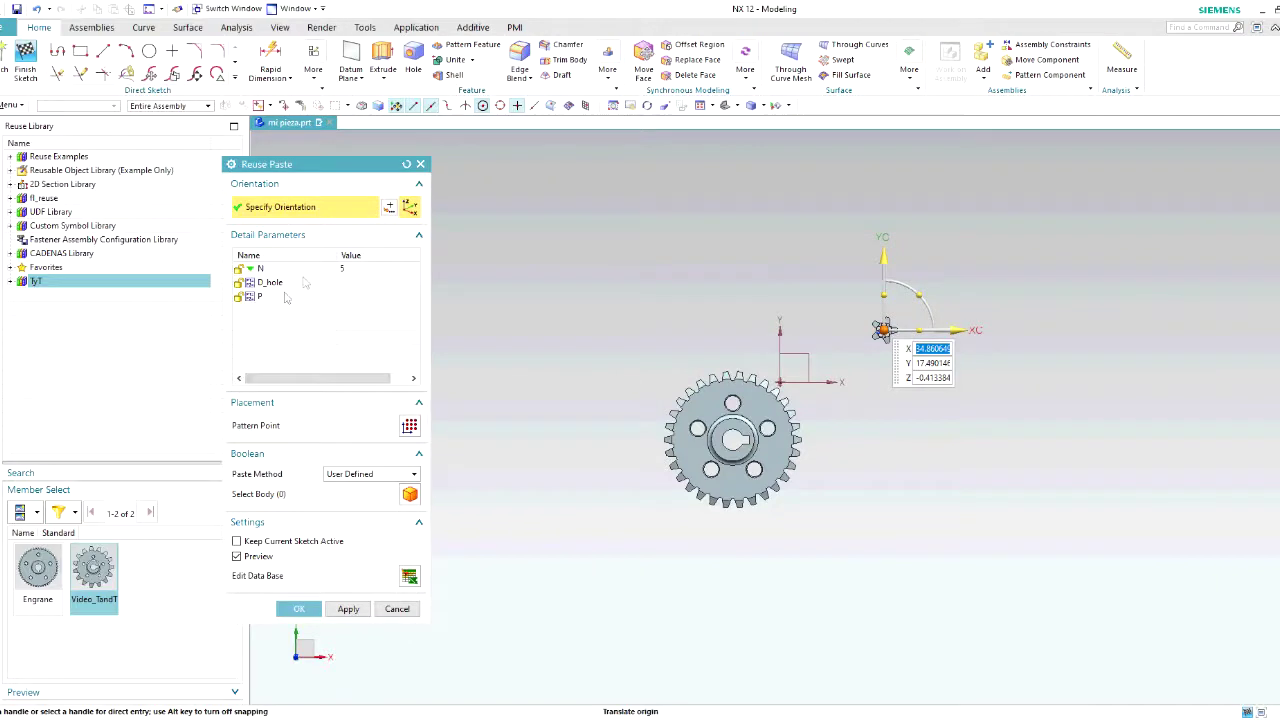
click(345, 269)
click(412, 270)
scroll(360, 370, down, 10)
click(358, 325)
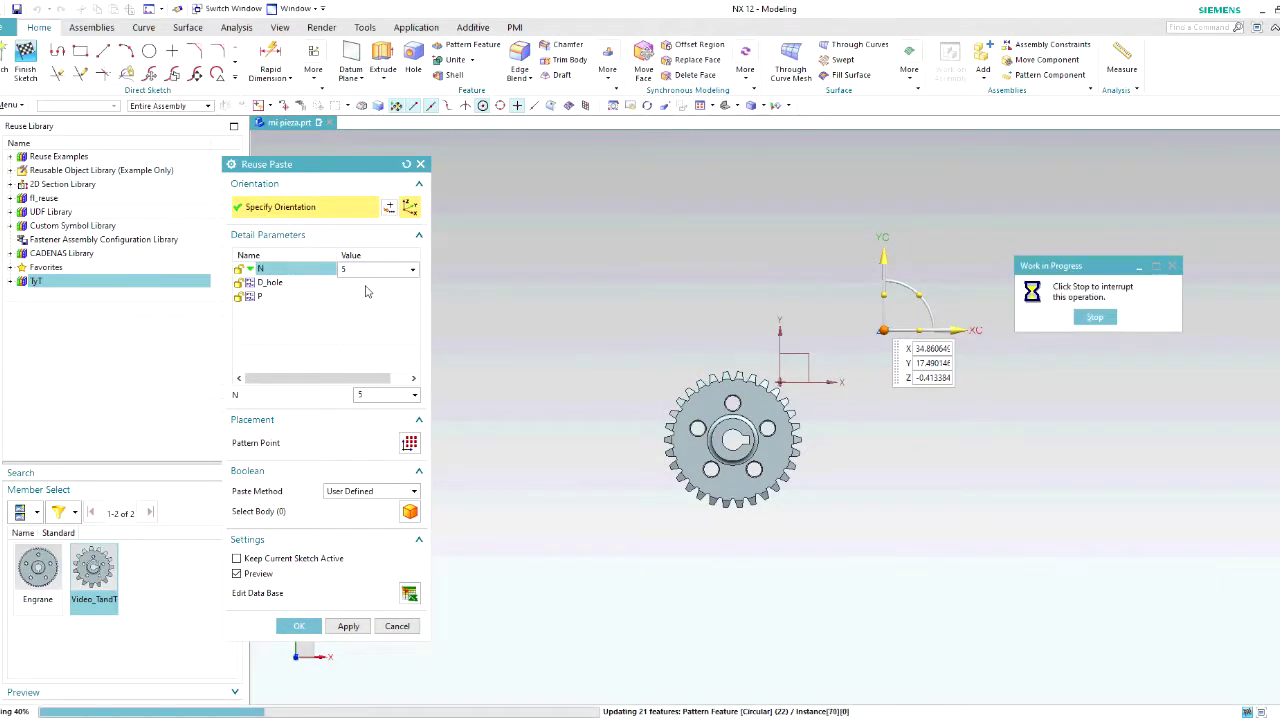
- Set the second gear's D_hole to 3 and P to 3, and insert it into the part
double_click(398, 281)
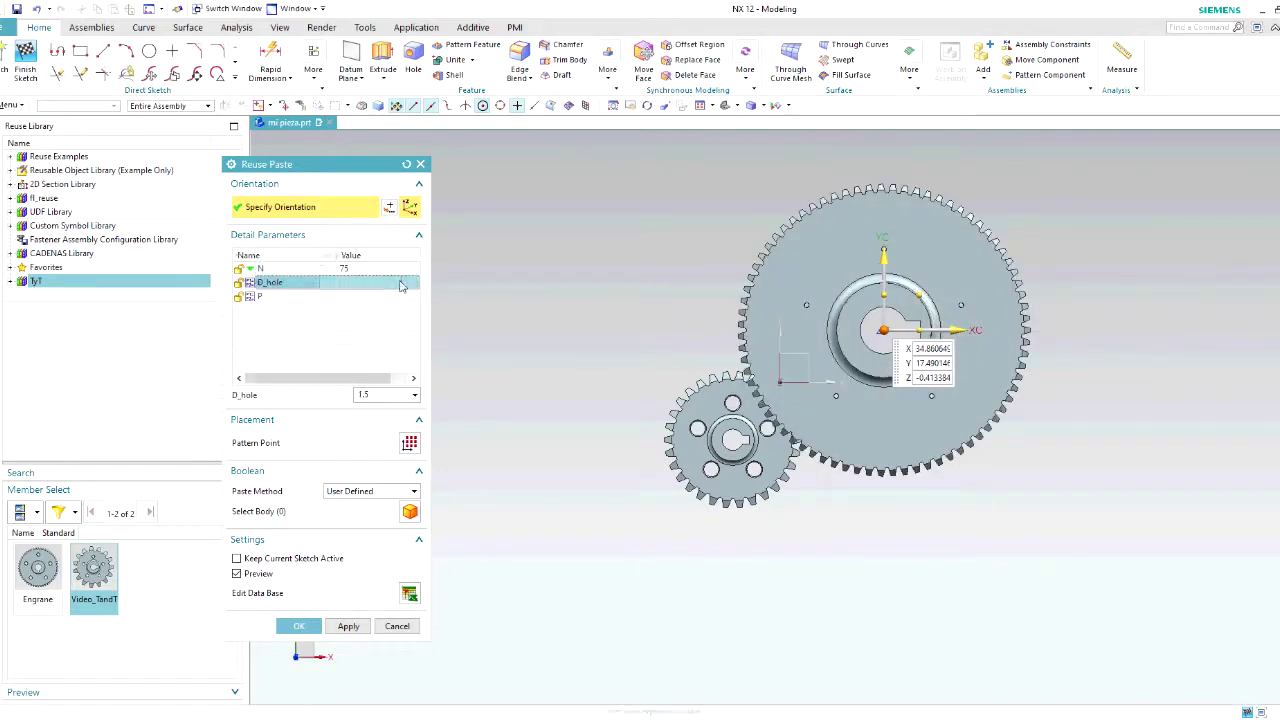
text(3)
key(Return)
double_click(333, 296)
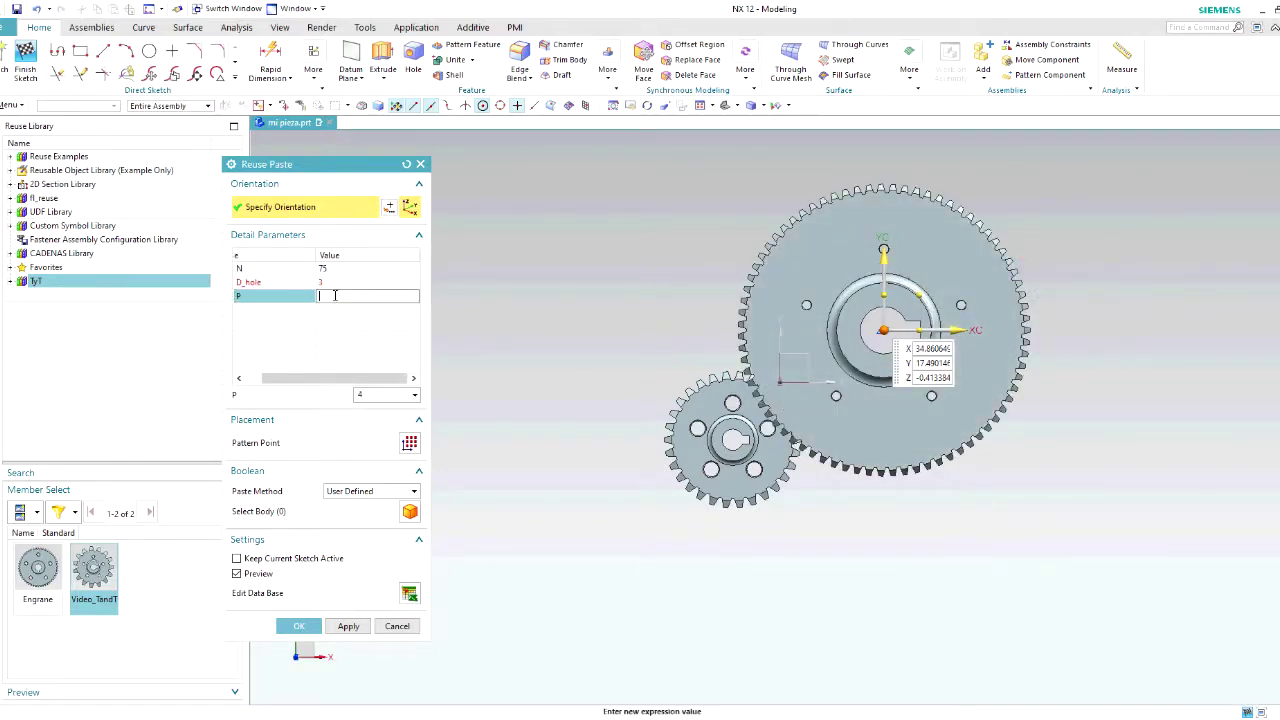
text(3)
key(Return)
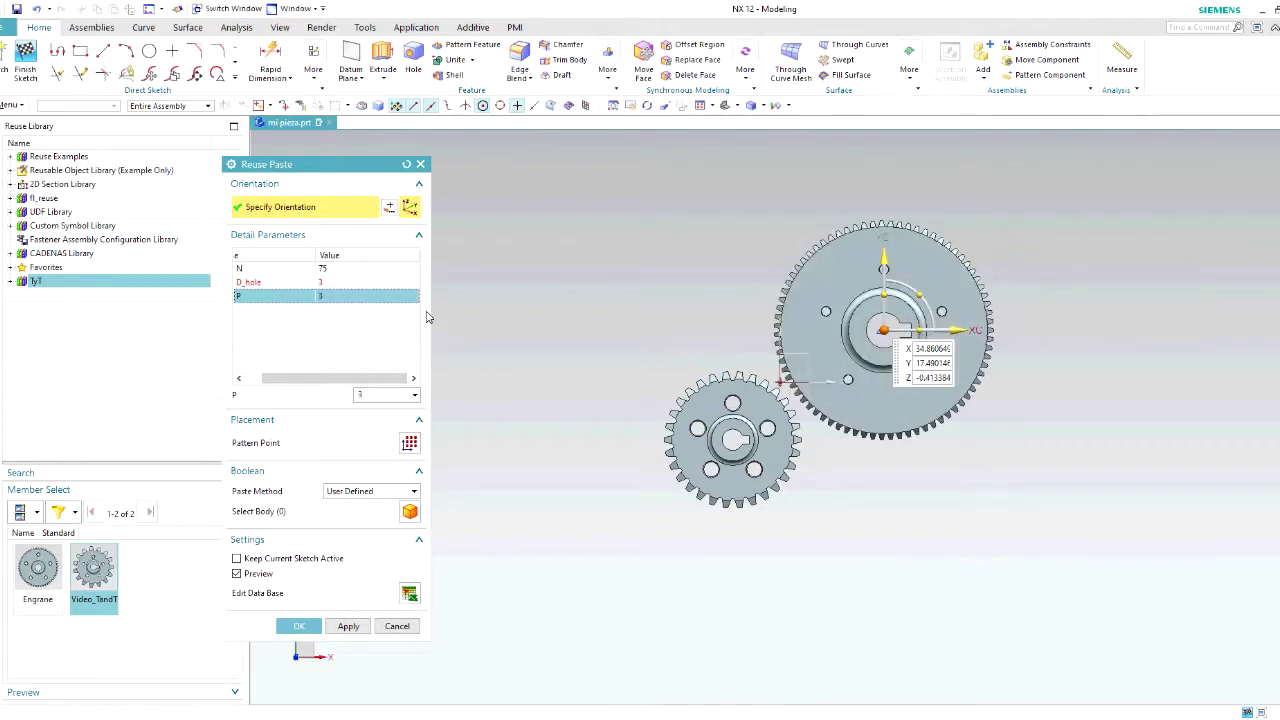
click(304, 626)
- Examine both gears at an angle and collapse the first gear's ReusableObject in the model history
scroll(1008, 290, up, 2)
middle_drag(801, 399, 1012, 392)
middle_drag(1077, 357, 990, 490)
click(2, 200)
click(23, 240)
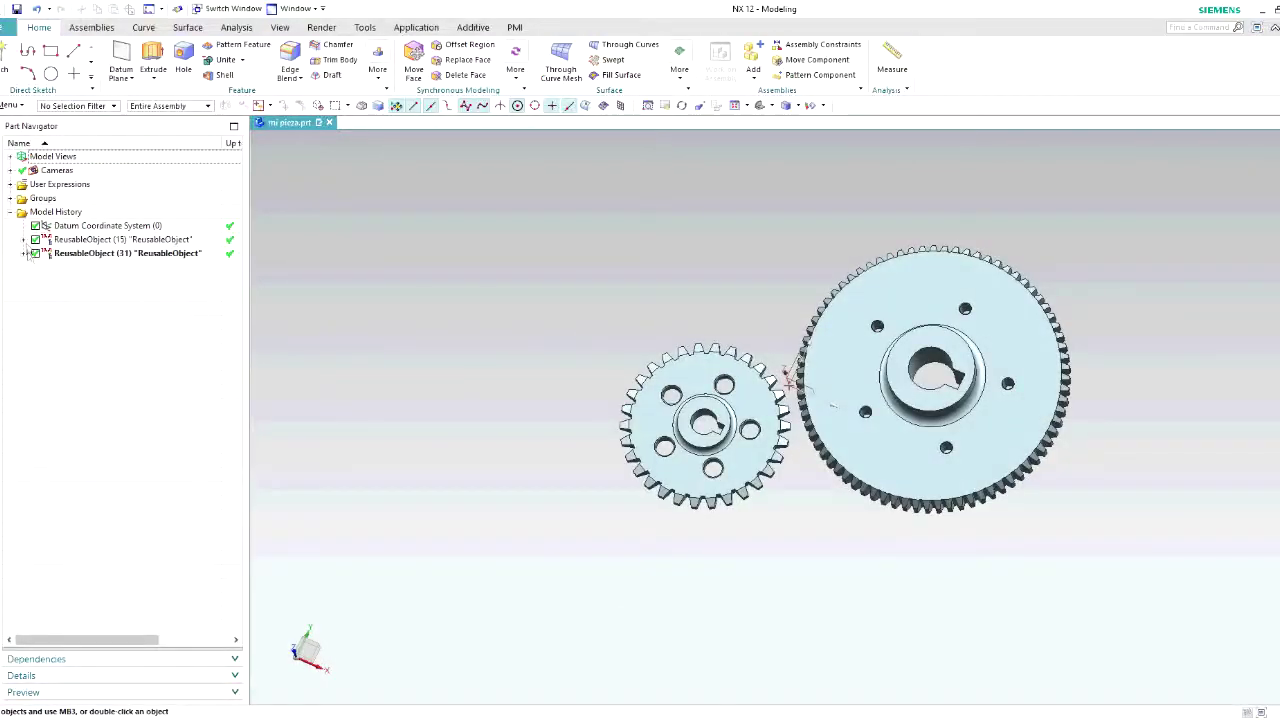